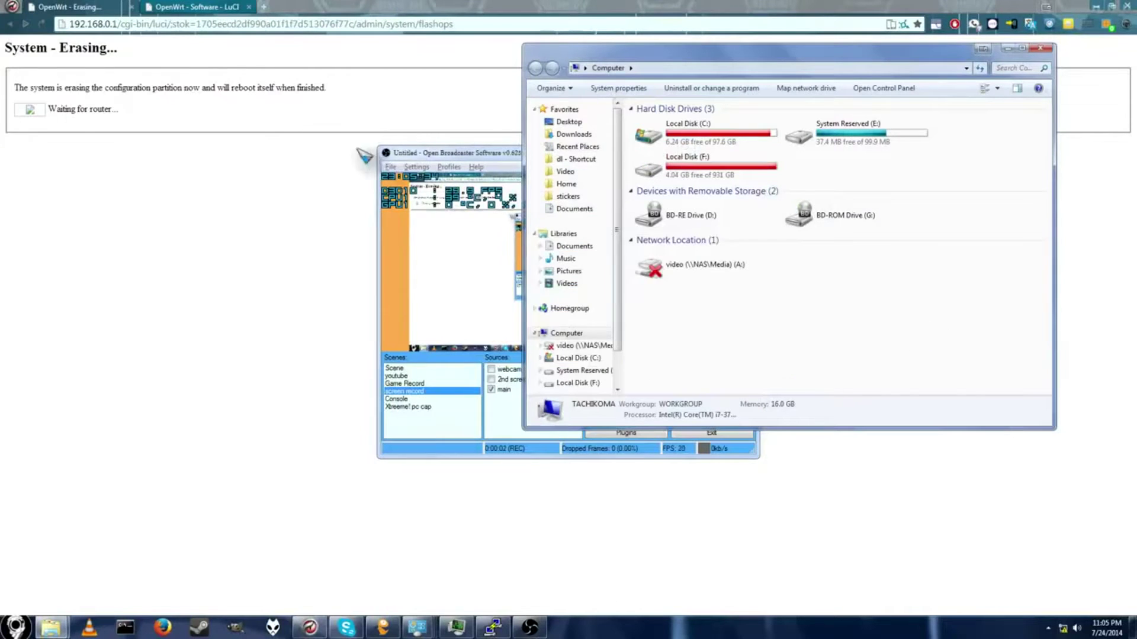
Step: Close the leftover Software packages tab, keeping only the erasing progress page
{"action": "left_click", "coordinate": [473, 172]}
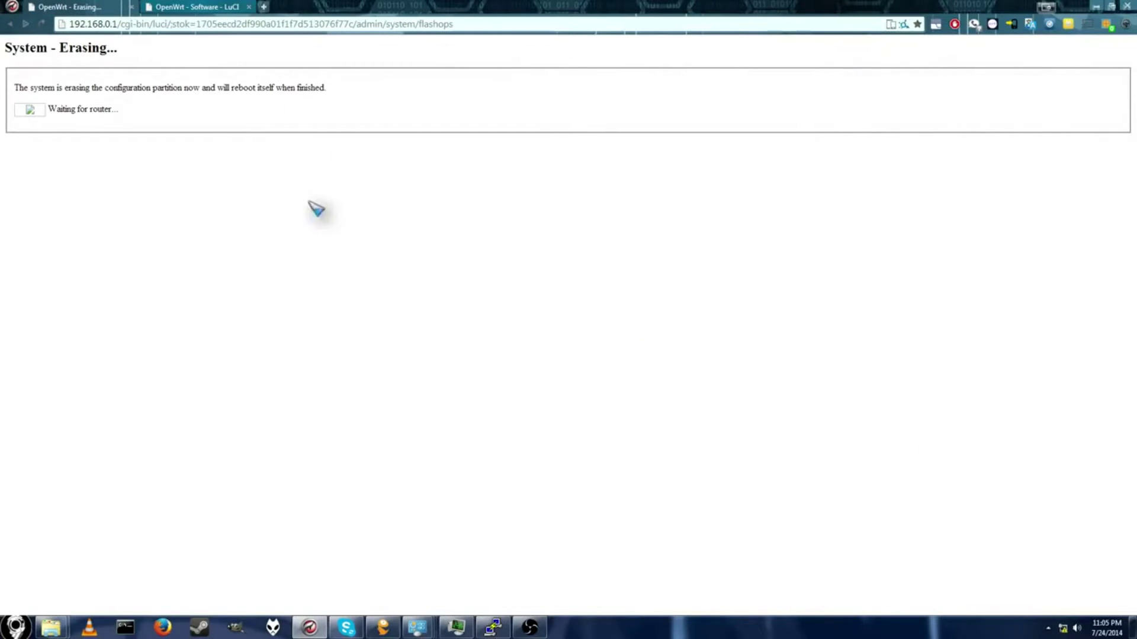
{"action": "left_click", "coordinate": [218, 7]}
{"action": "left_click", "coordinate": [99, 7]}
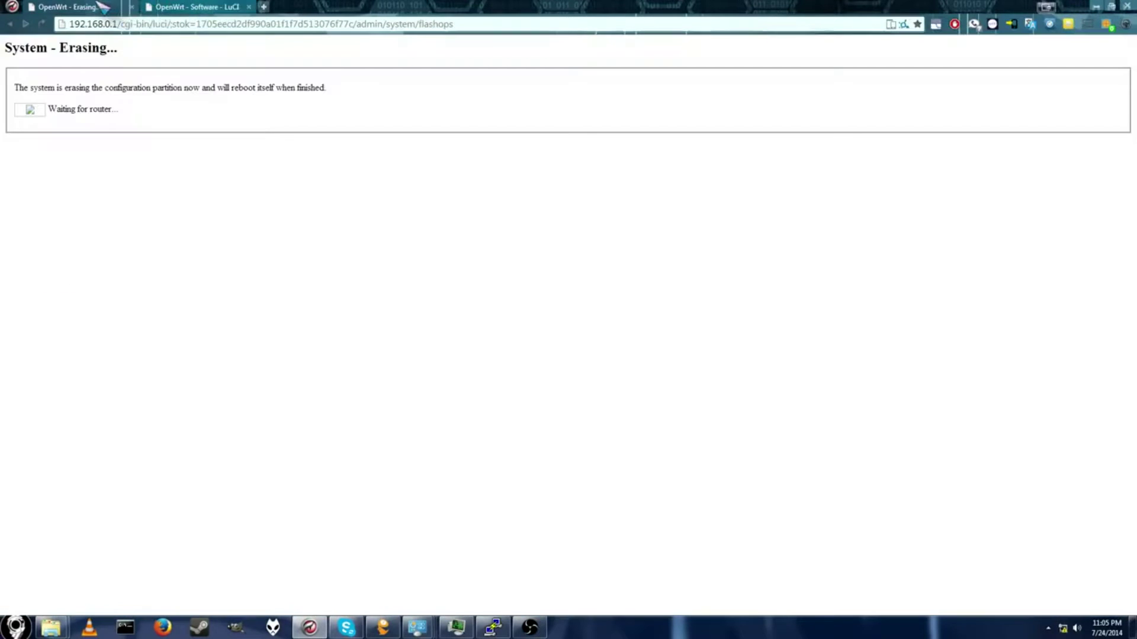
{"action": "left_click", "coordinate": [250, 7]}
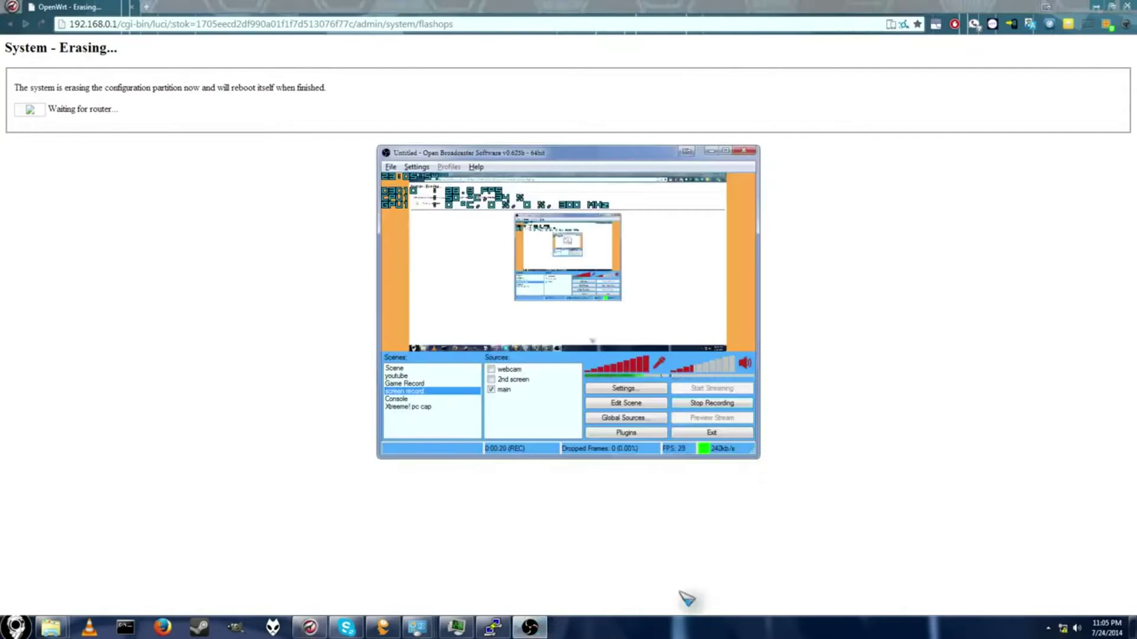
Step: Bring up the network connection menu from the system tray network icon
{"action": "right_click", "coordinate": [1059, 626]}
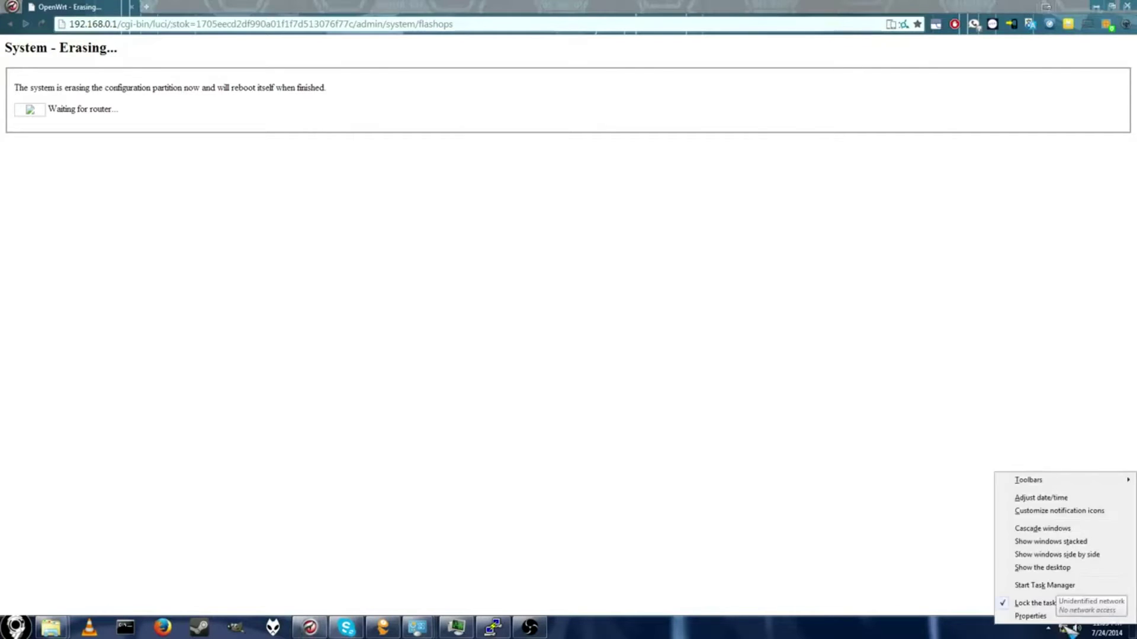
{"action": "left_click", "coordinate": [1057, 625]}
{"action": "right_click", "coordinate": [1063, 627]}
Step: Open Local Area Connection Properties from Network and Sharing Center's adapter settings
{"action": "left_click", "coordinate": [1054, 617]}
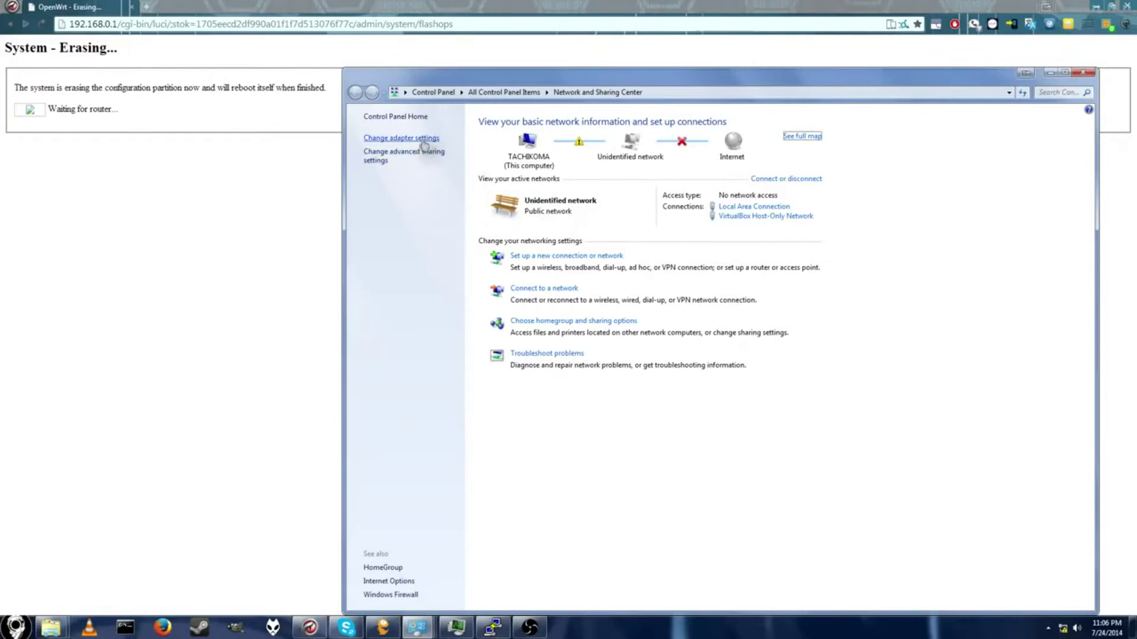
{"action": "left_click", "coordinate": [423, 140]}
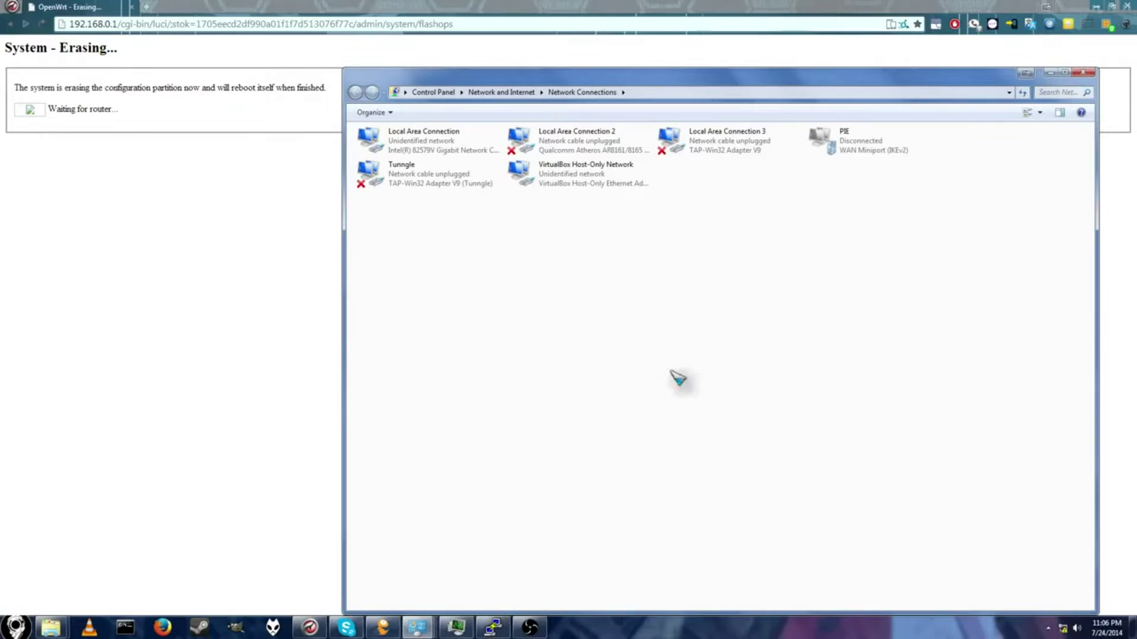
{"action": "right_click", "coordinate": [416, 142]}
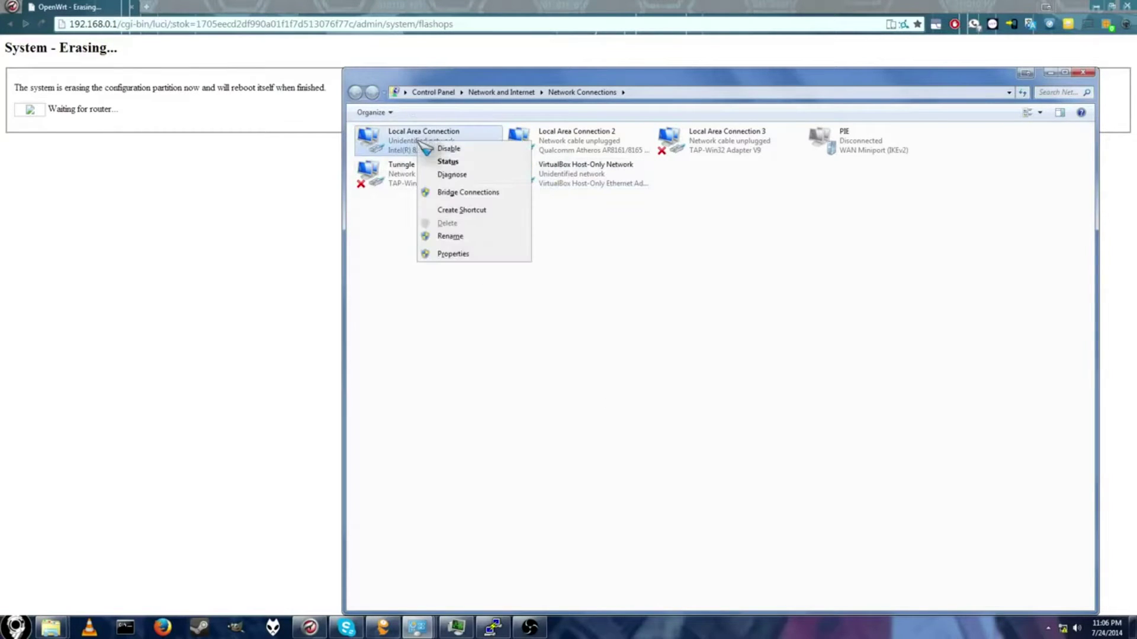
{"action": "left_click", "coordinate": [465, 269]}
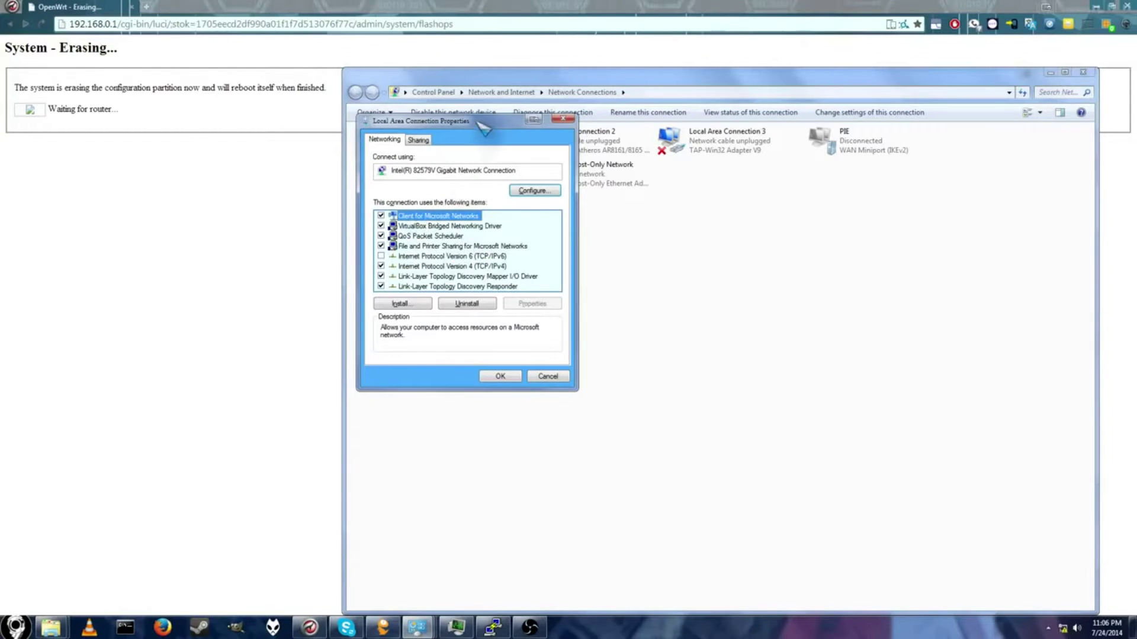
{"action": "left_click_drag", "start_coordinate": [479, 125], "coordinate": [667, 68]}
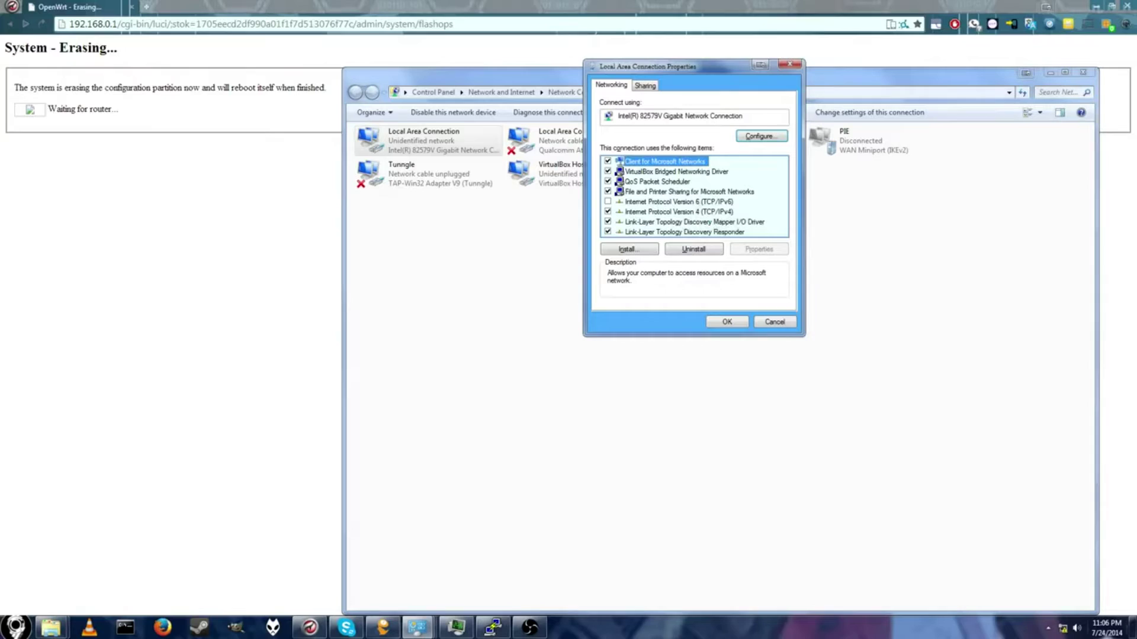
Step: Set IPv4 to 192.168.1.2, mask 255.255.255.0, gateway 192.168.1.1, DNS 8.8.8.8, accepting the gateway warning
{"action": "double_click", "coordinate": [667, 211]}
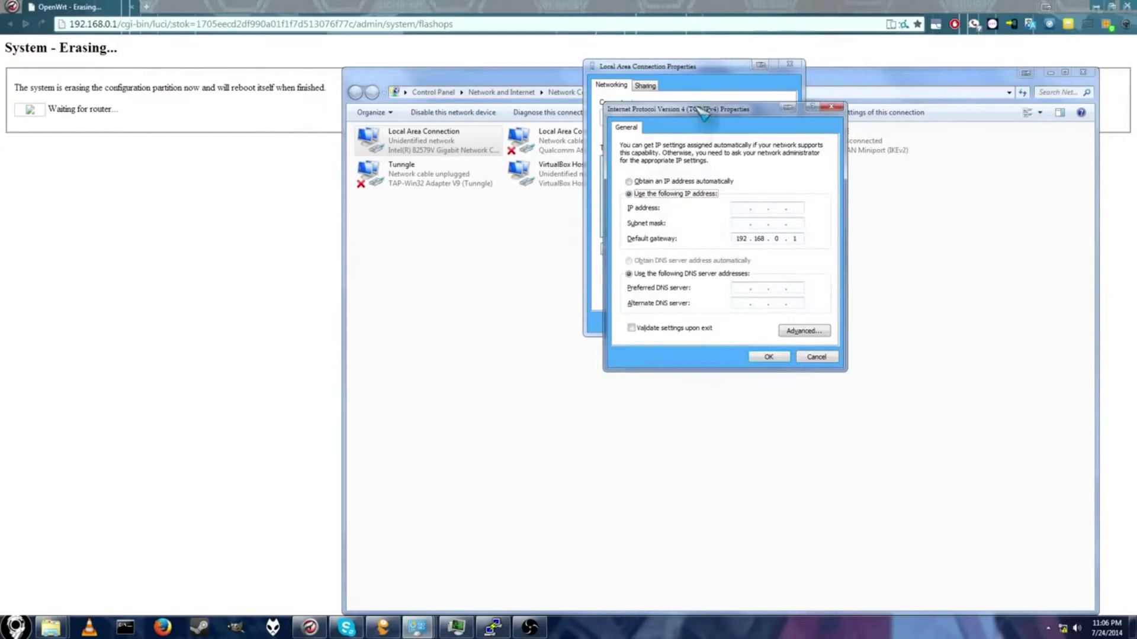
{"action": "left_click_drag", "start_coordinate": [703, 113], "coordinate": [856, 140]}
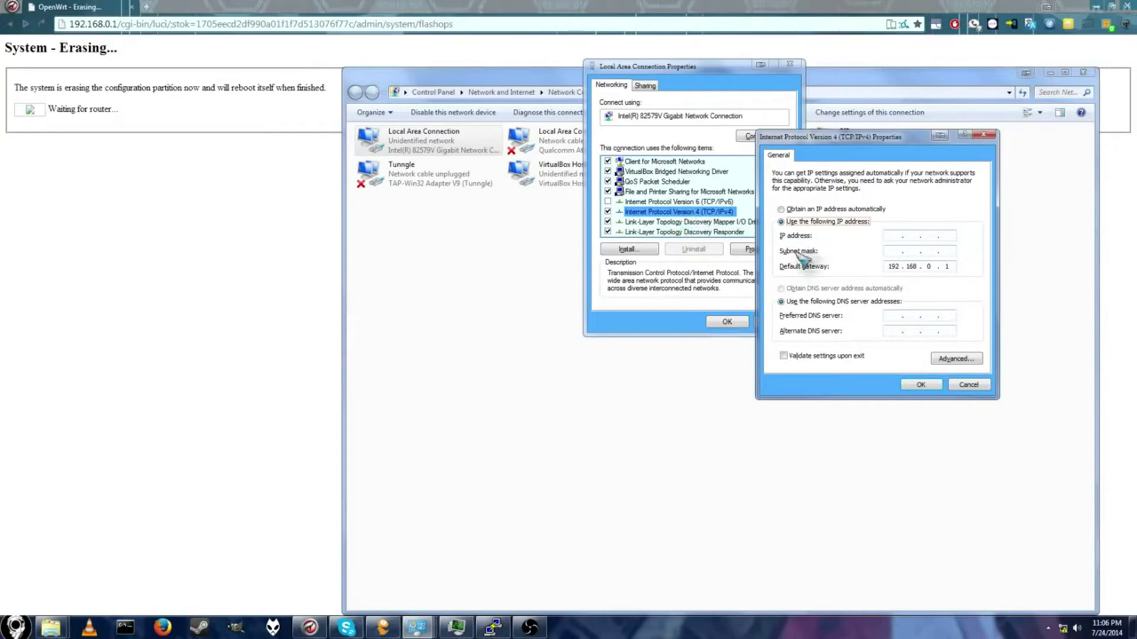
{"action": "left_click_drag", "start_coordinate": [811, 137], "coordinate": [777, 67]}
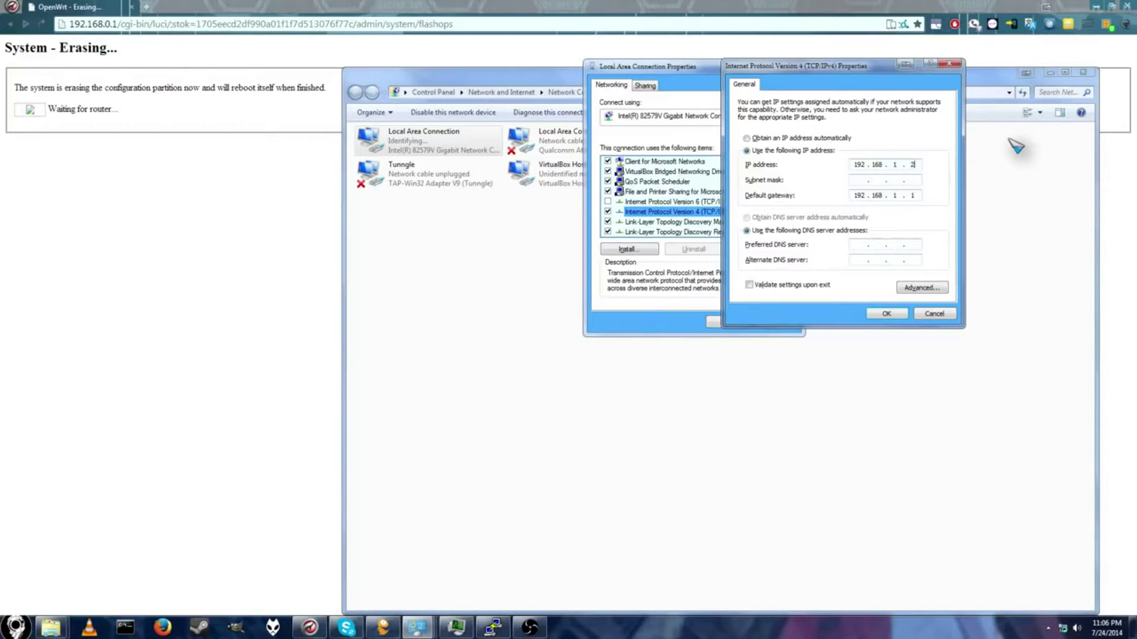
{"action": "left_click", "coordinate": [858, 180]}
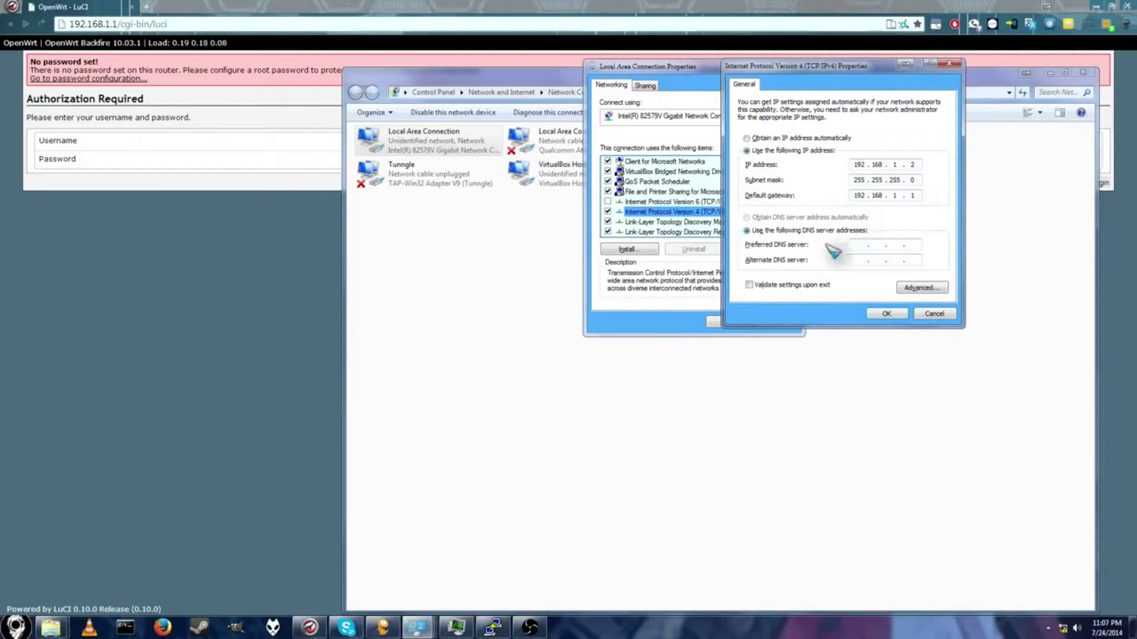
{"action": "type", "text": "8 . 8 . 8 . 8"}
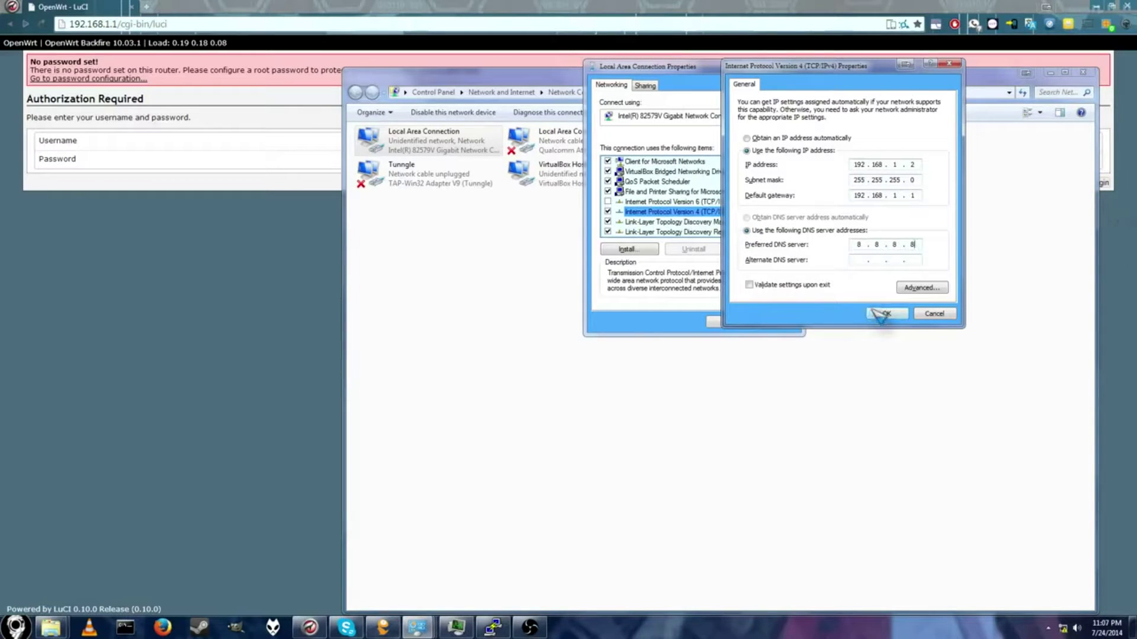
{"action": "left_click", "coordinate": [886, 314]}
{"action": "left_click", "coordinate": [637, 375]}
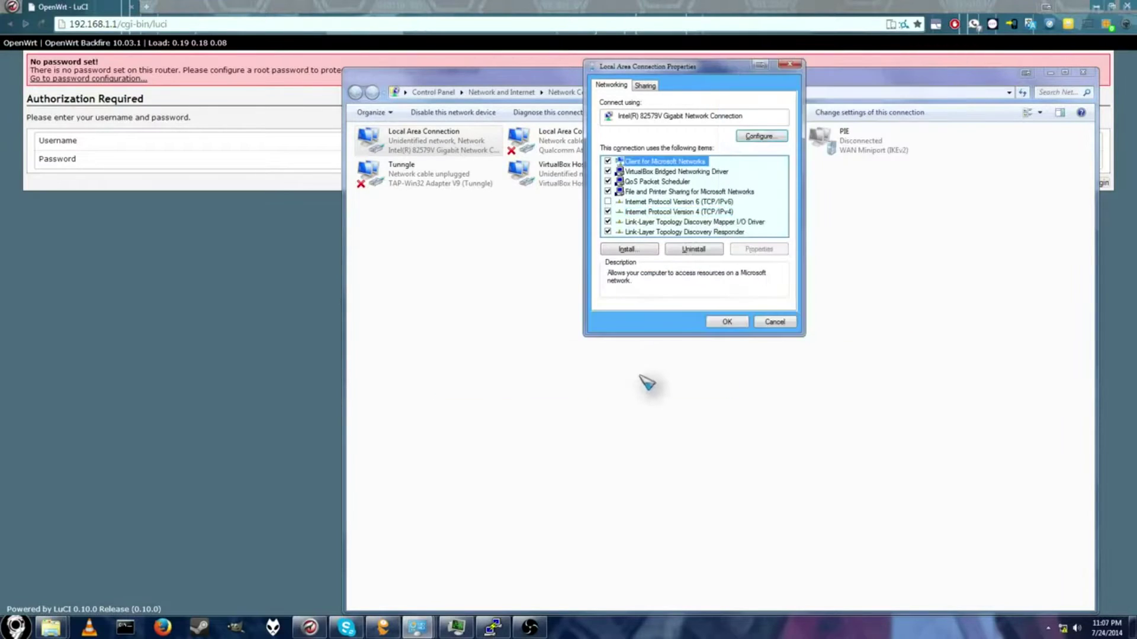
{"action": "left_click", "coordinate": [728, 322]}
{"action": "left_click", "coordinate": [160, 24]}
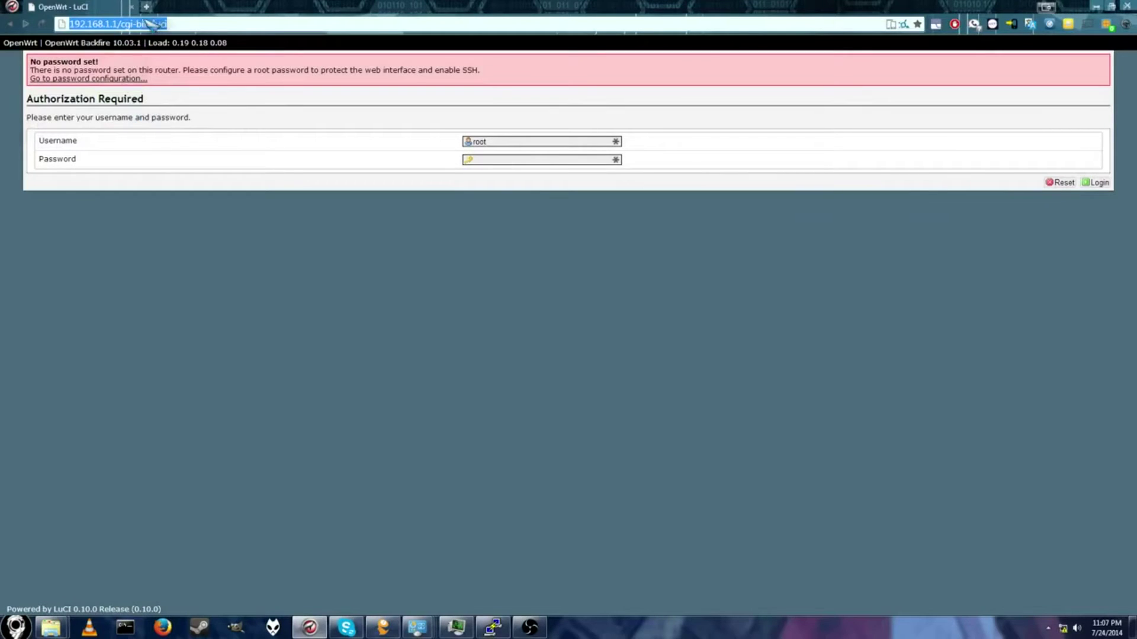
Step: Load 192.168.1.1, log in with the router password, and open password configuration in a new tab
{"action": "type", "text": "192.1"}
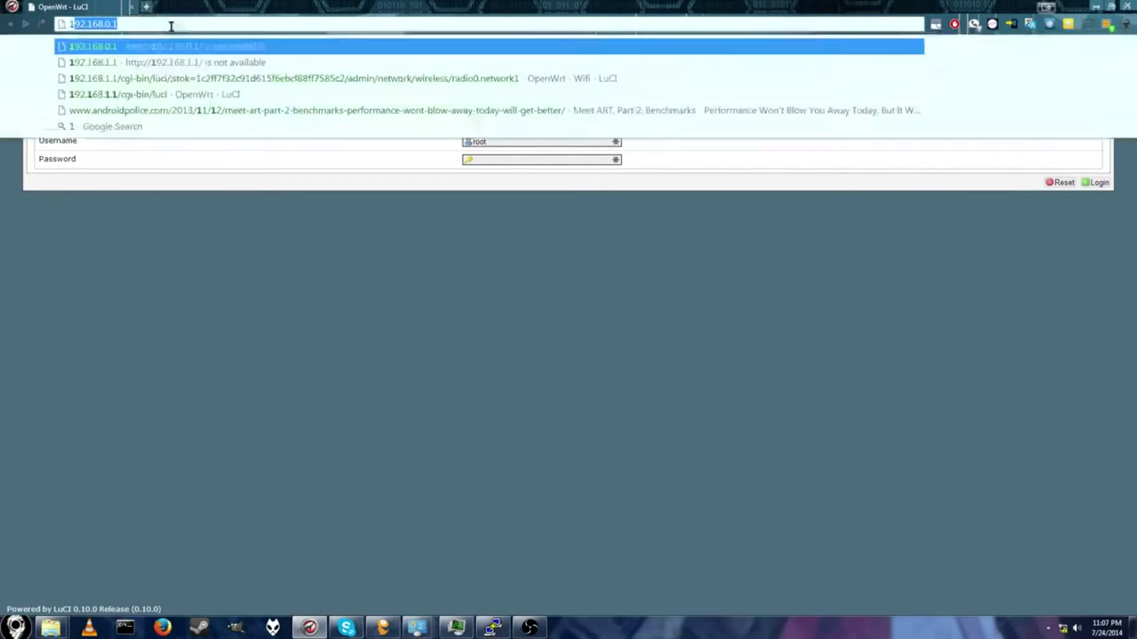
{"action": "type", "text": "68.1.1/cgi-bin/luci"}
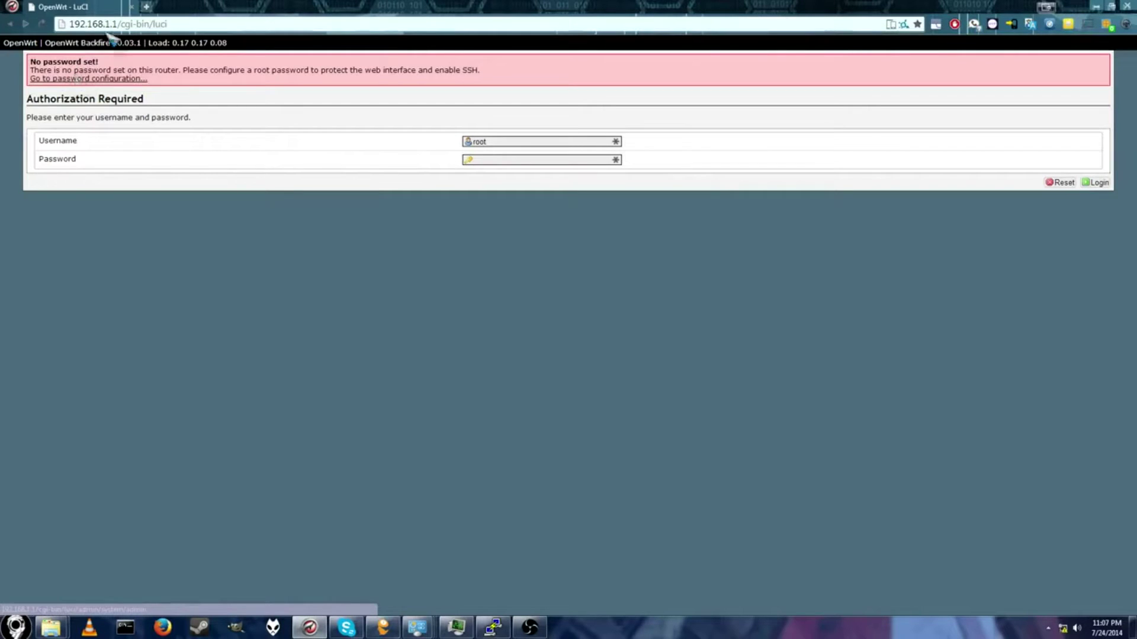
{"action": "left_click", "coordinate": [521, 160]}
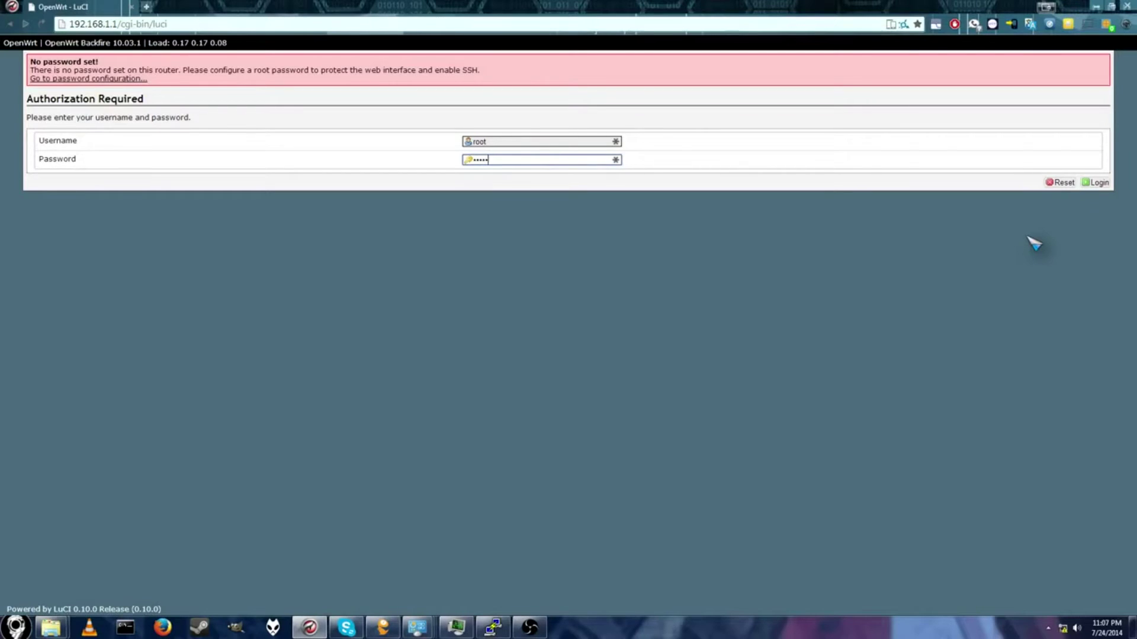
{"action": "key", "text": "Return"}
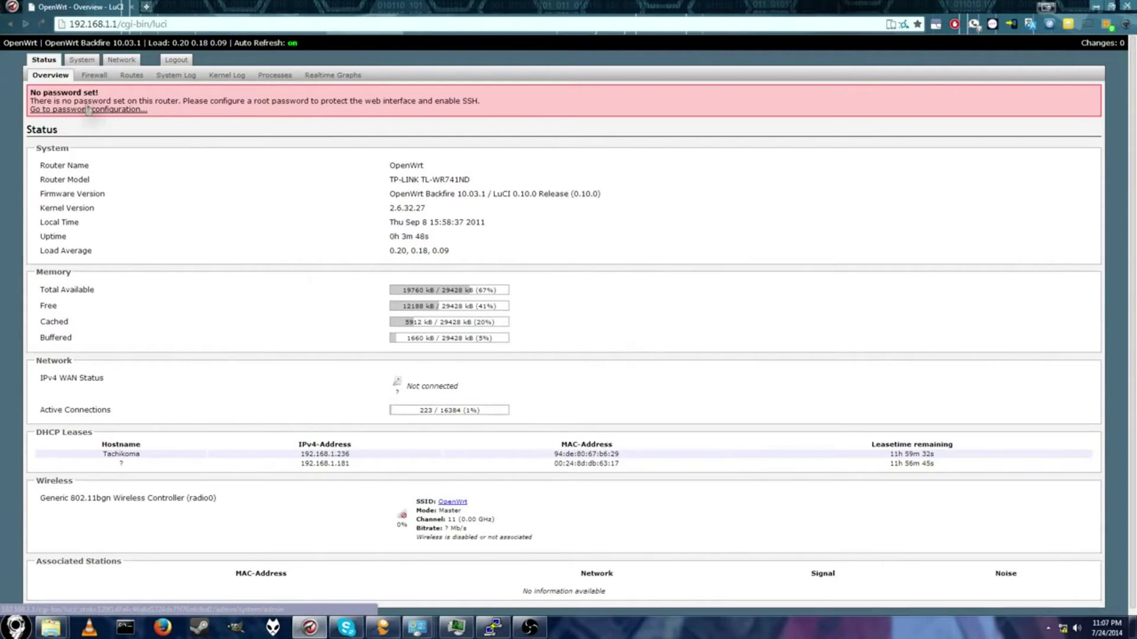
{"action": "right_click", "coordinate": [87, 108]}
{"action": "left_click", "coordinate": [140, 109]}
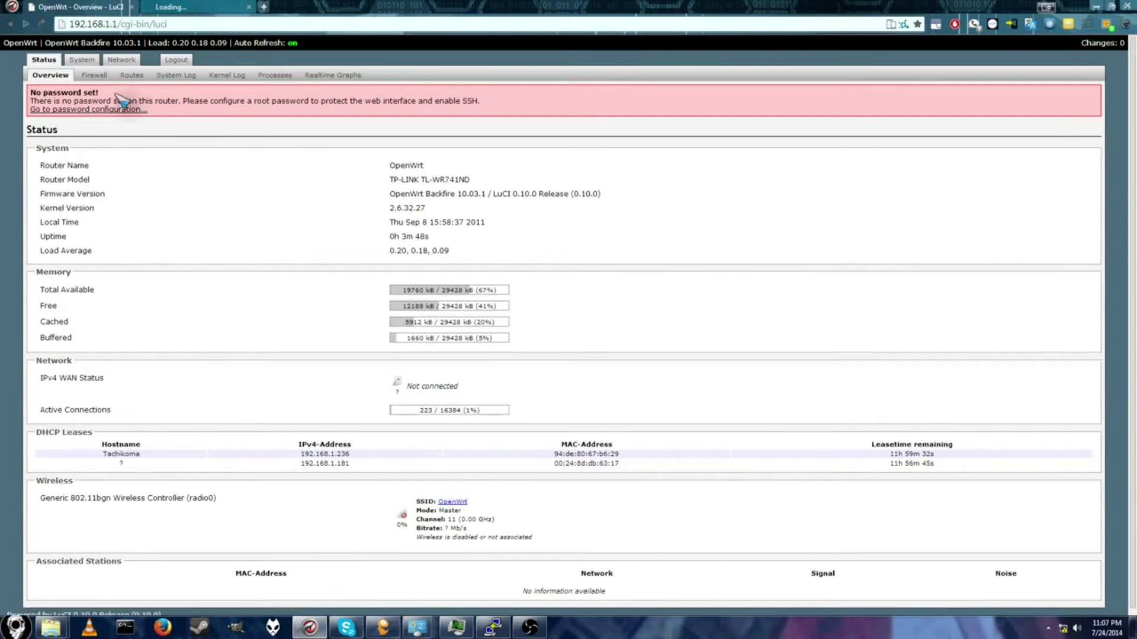
Step: Enter the new administrator password in Password and Confirmation and save it
{"action": "left_click", "coordinate": [231, 7]}
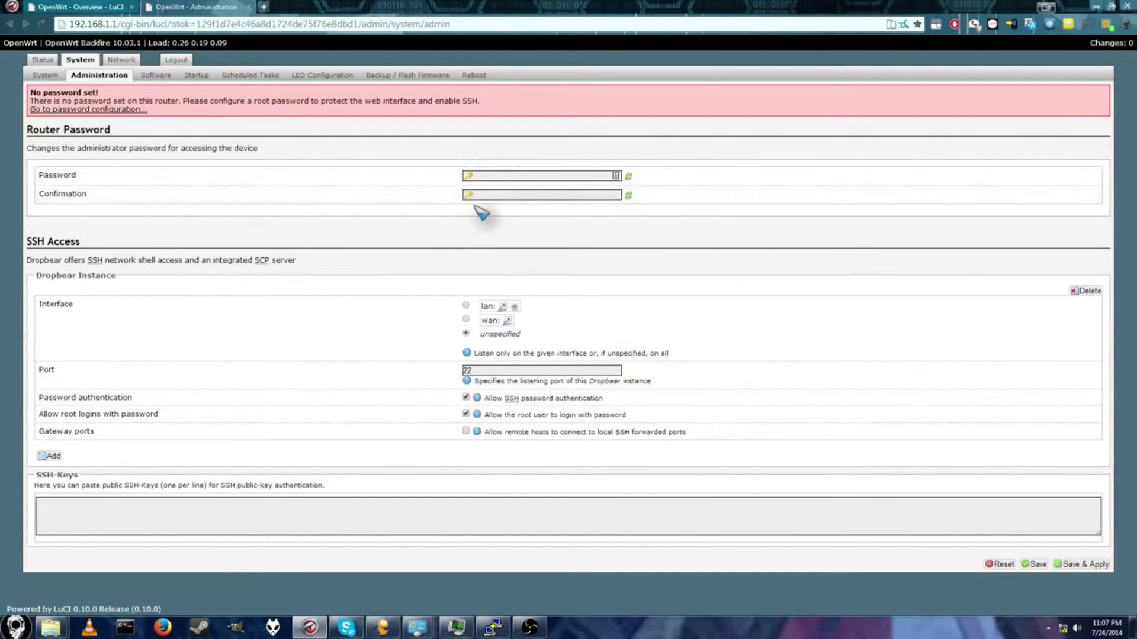
{"action": "left_click", "coordinate": [517, 174]}
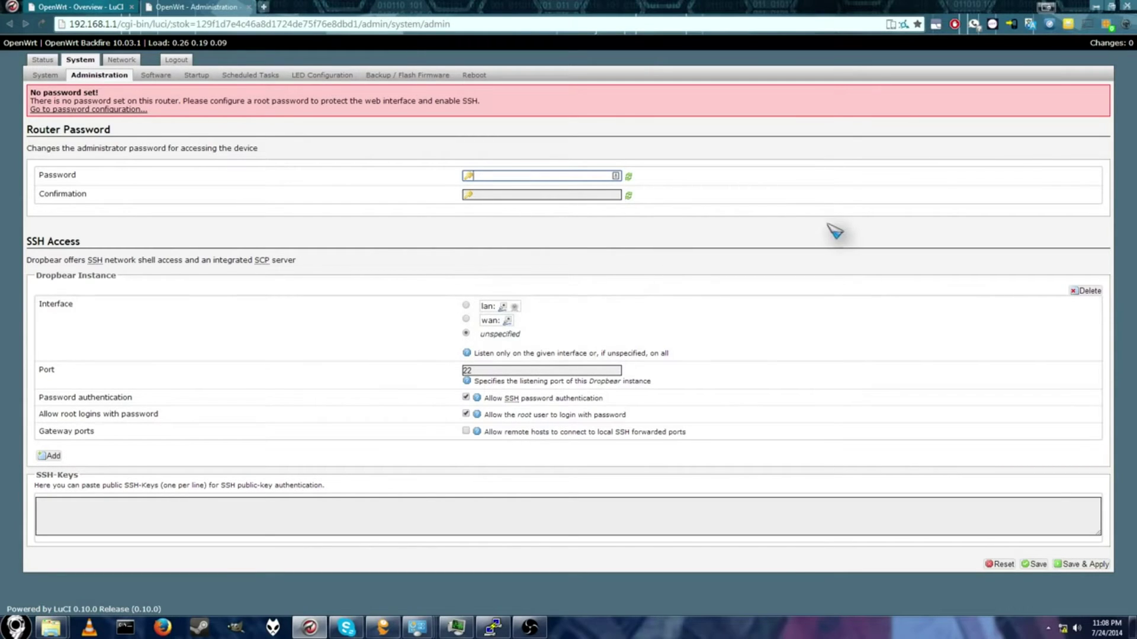
{"action": "key", "text": "Return"}
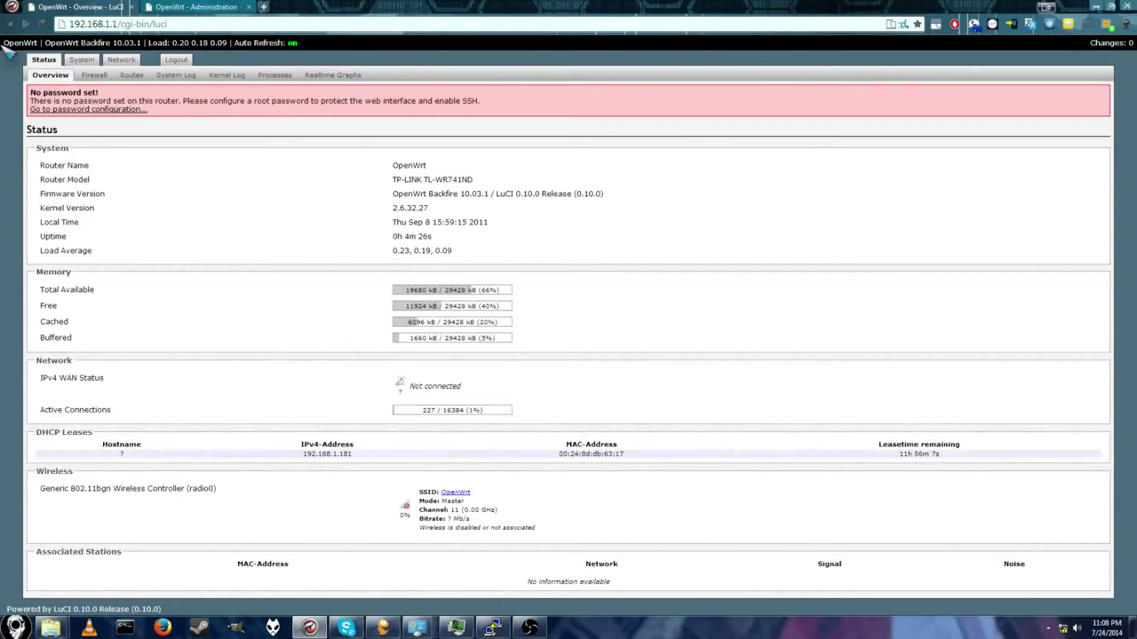
{"action": "left_click", "coordinate": [204, 7]}
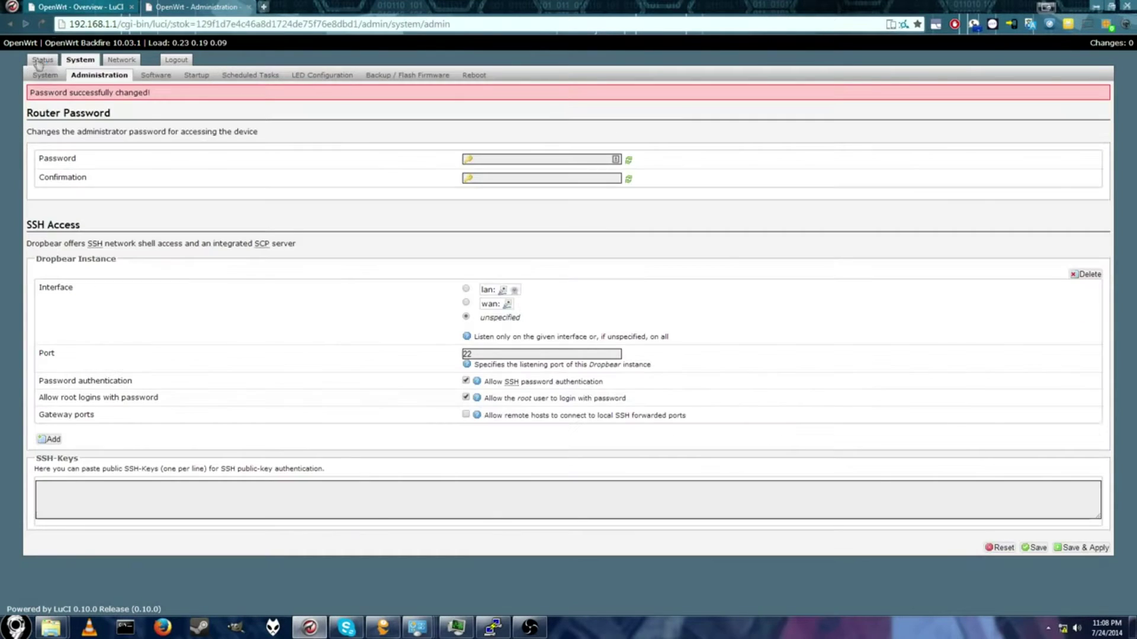
Step: Reload the Status Overview with F5 to clear the password warning, then go to Network > Wifi
{"action": "left_click", "coordinate": [77, 9]}
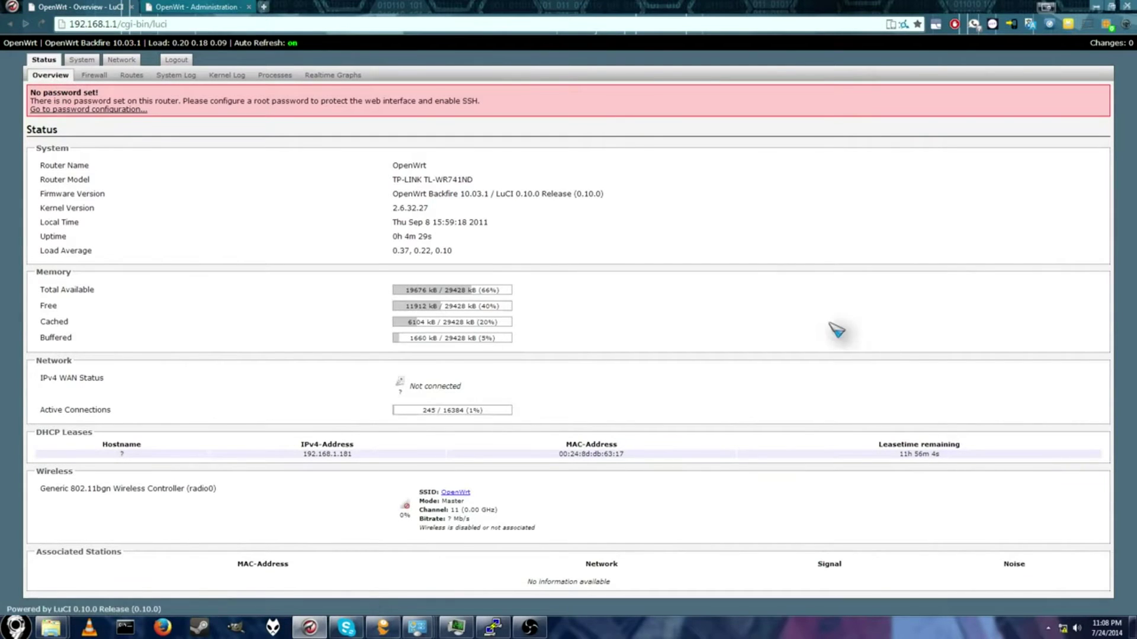
{"action": "scroll", "coordinate": [561, 289], "scroll_direction": "down", "scroll_amount": 1}
{"action": "key", "text": "F5"}
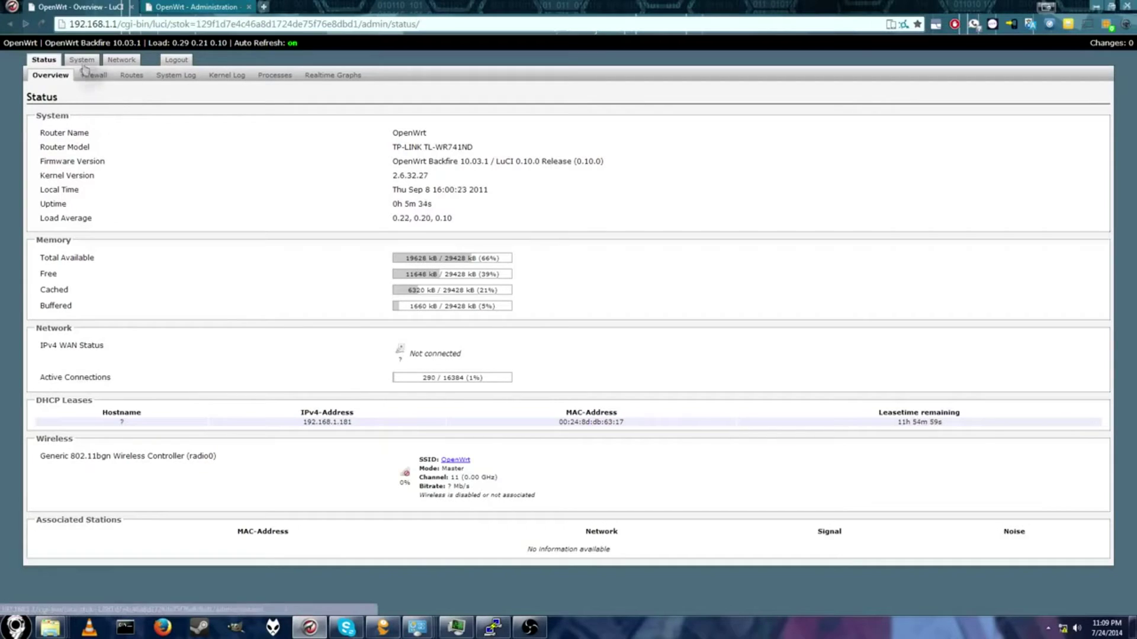
{"action": "left_click", "coordinate": [120, 60]}
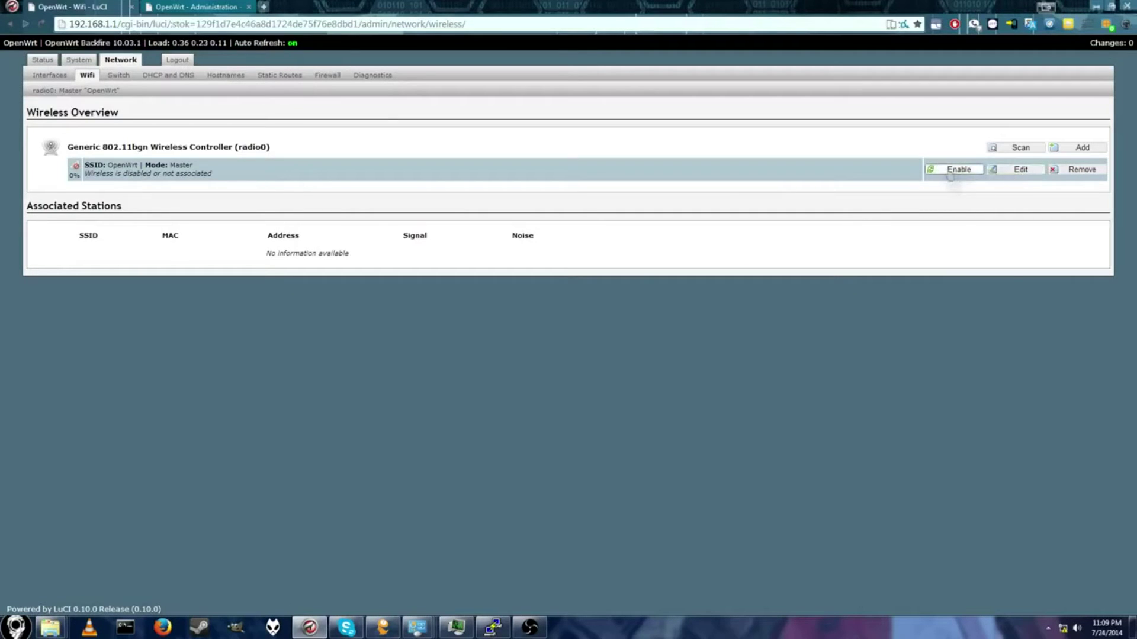
Step: Edit the OpenWrt wireless network, keeping channel on auto and transmit power unchanged
{"action": "left_click", "coordinate": [1020, 170]}
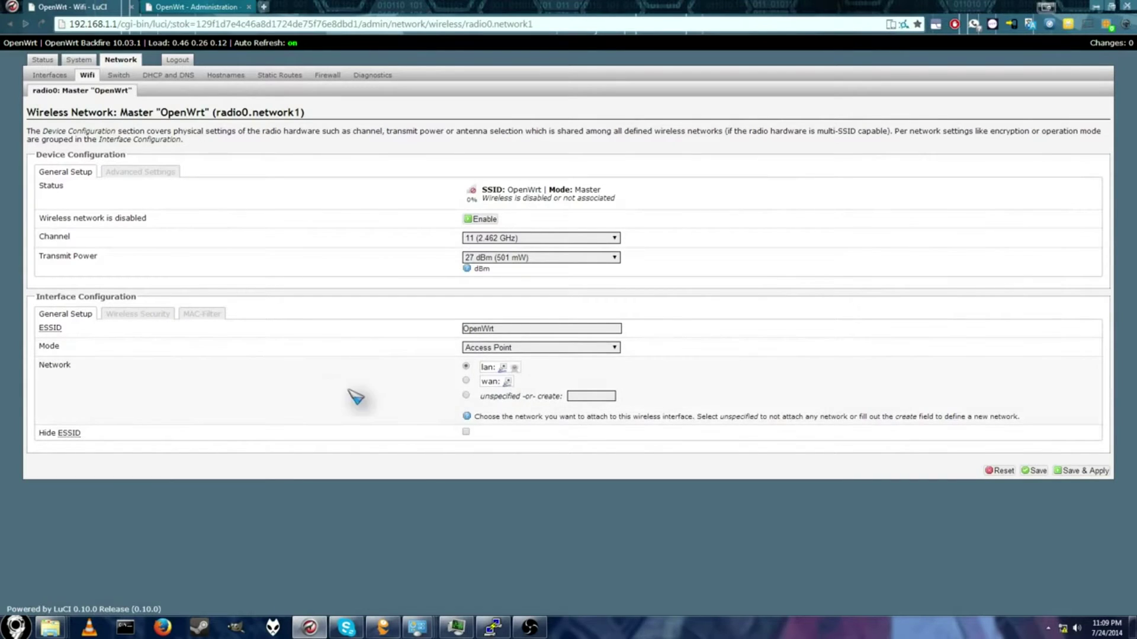
{"action": "left_click", "coordinate": [571, 238]}
{"action": "left_click", "coordinate": [536, 353]}
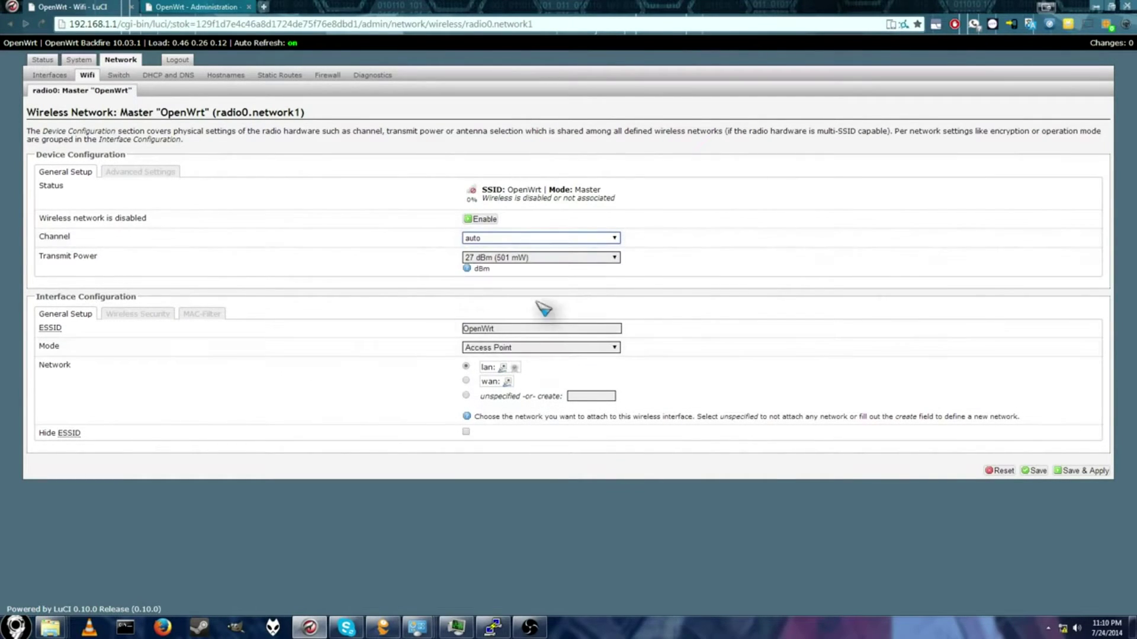
{"action": "left_click", "coordinate": [550, 260]}
{"action": "left_click", "coordinate": [548, 260]}
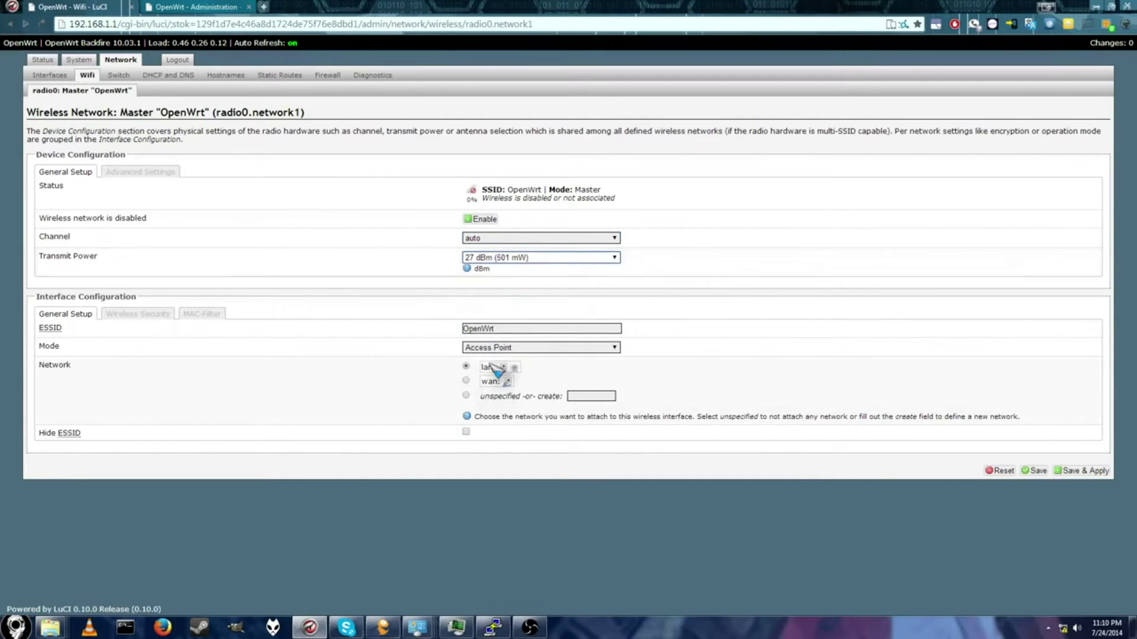
Step: Set ESSID to Section9, attach it to the wan network, and switch mode to Client
{"action": "left_click", "coordinate": [512, 327]}
{"action": "double_click", "coordinate": [521, 326]}
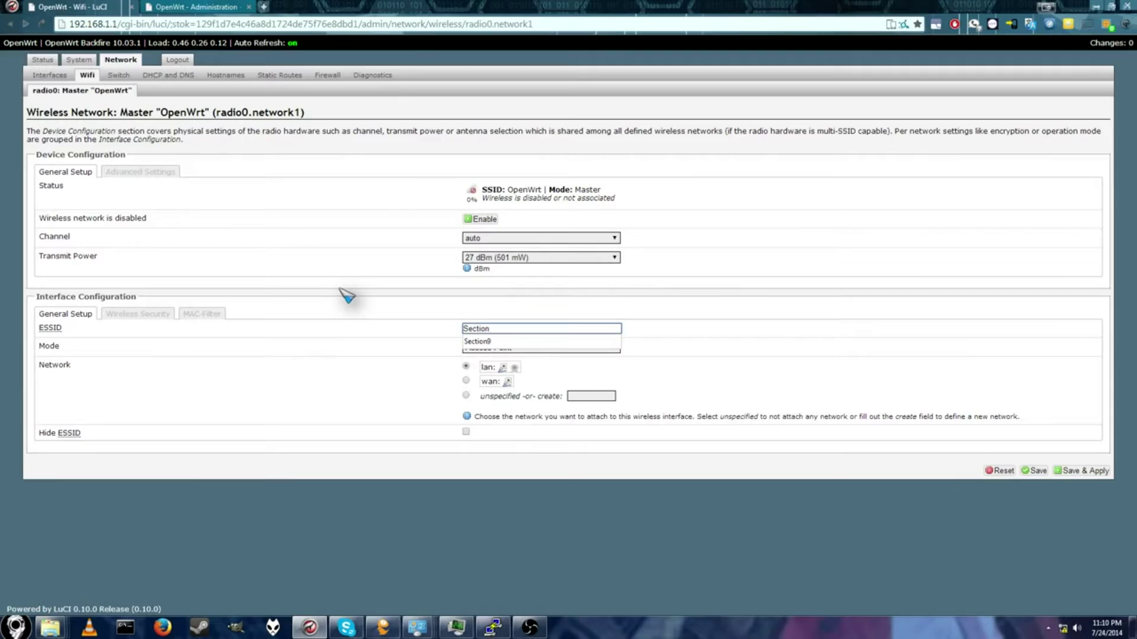
{"action": "left_click", "coordinate": [482, 343]}
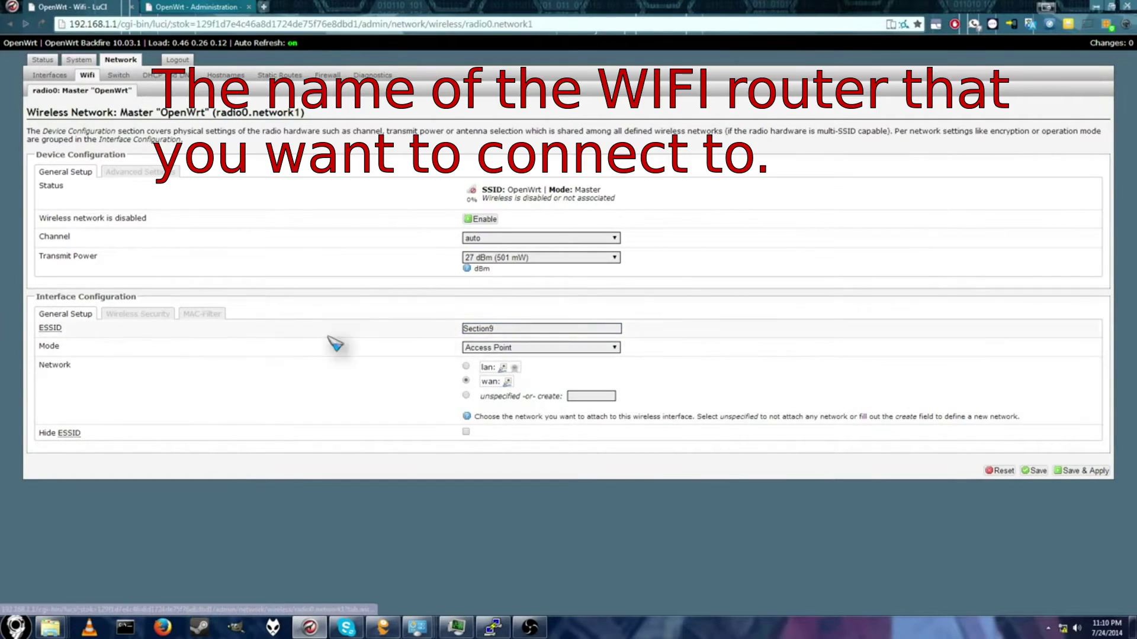
{"action": "left_click", "coordinate": [466, 381]}
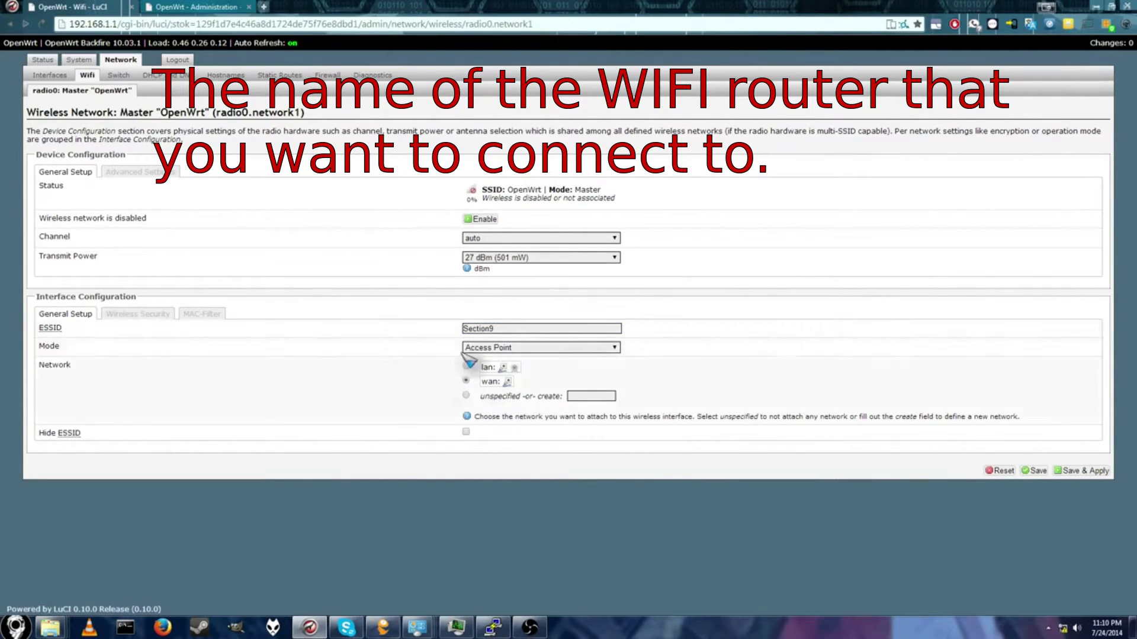
{"action": "left_click", "coordinate": [514, 347]}
{"action": "left_click", "coordinate": [508, 371]}
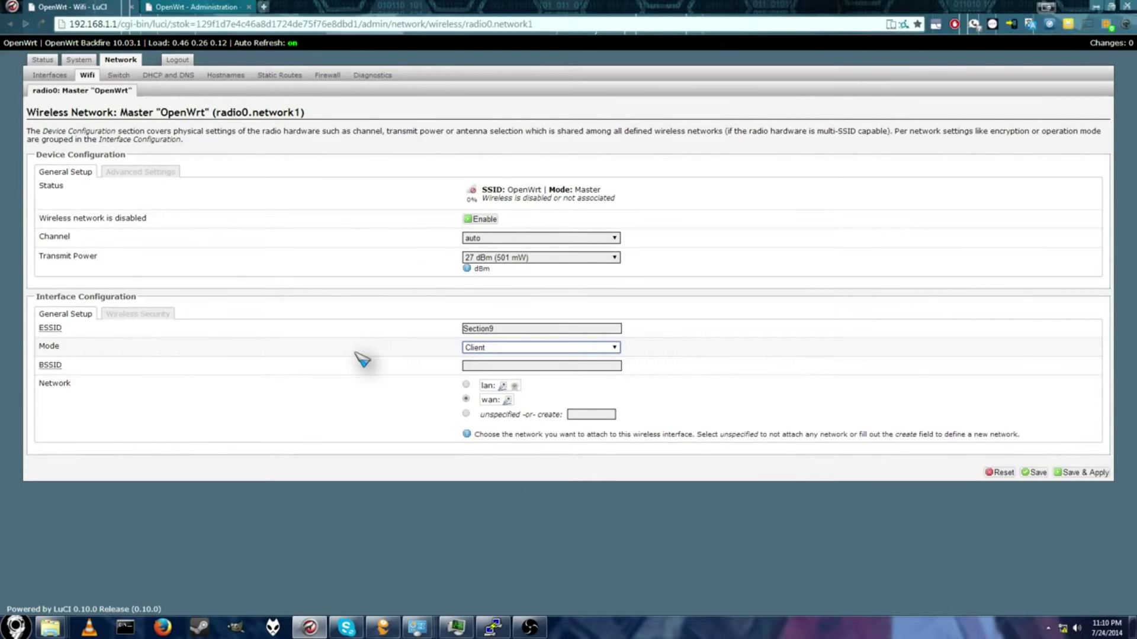
{"action": "left_click", "coordinate": [137, 314]}
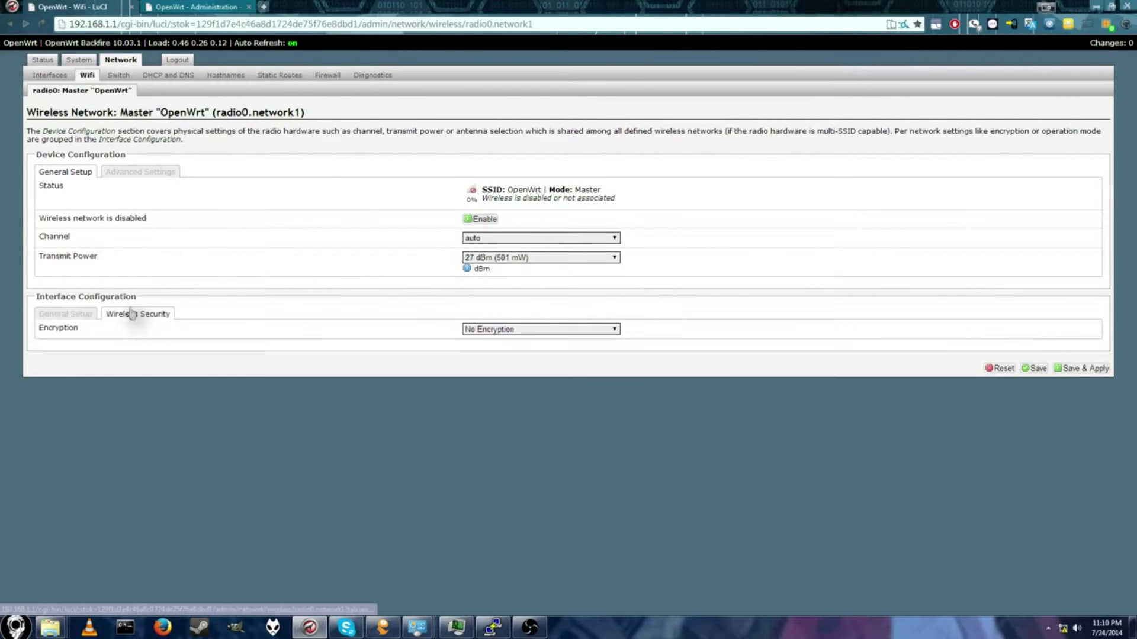
Step: Set encryption to WPA2-PSK and enter the Section9 Wi-Fi key
{"action": "left_click", "coordinate": [573, 333]}
{"action": "left_click", "coordinate": [563, 376]}
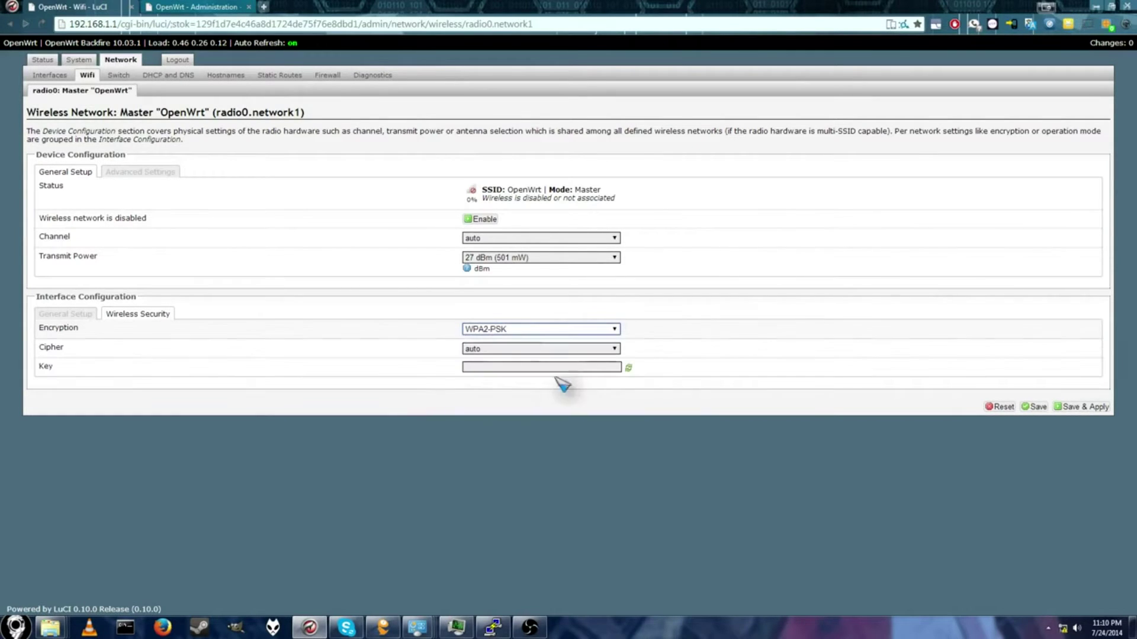
{"action": "left_click", "coordinate": [520, 367]}
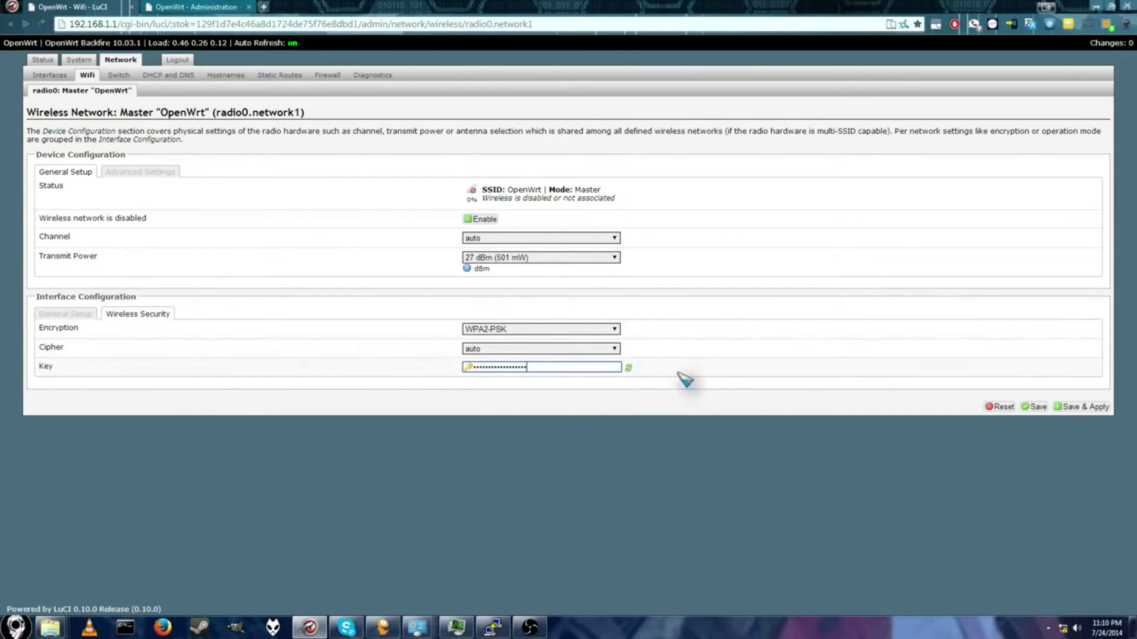
{"action": "left_click", "coordinate": [65, 312]}
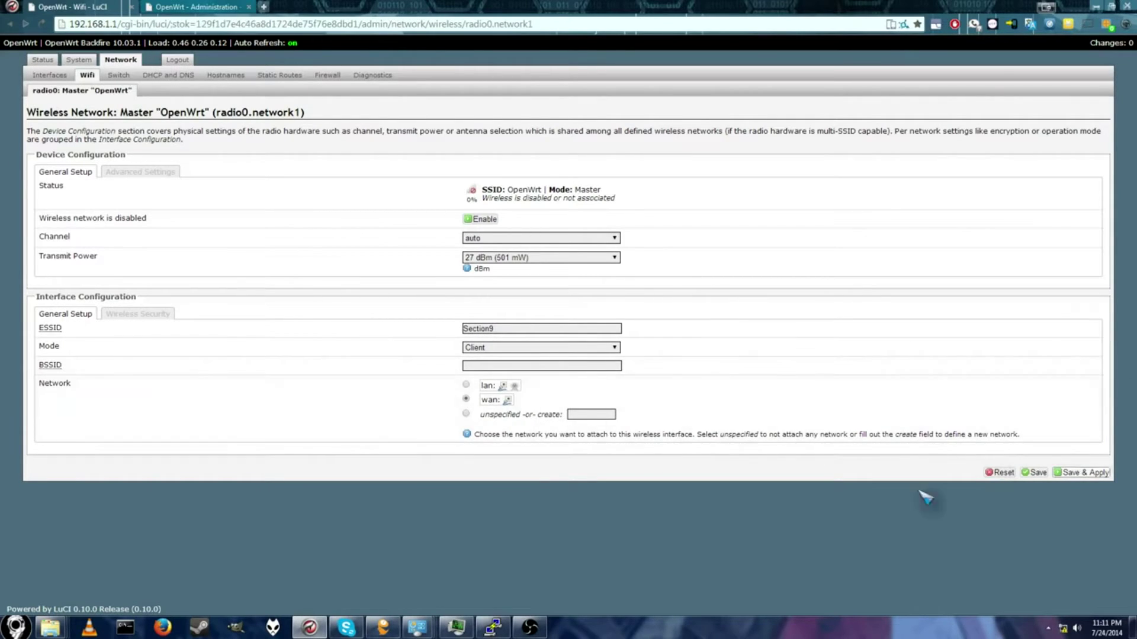
Step: Save & Apply the client settings, enable the disabled wireless network, and apply again
{"action": "left_click", "coordinate": [1081, 473]}
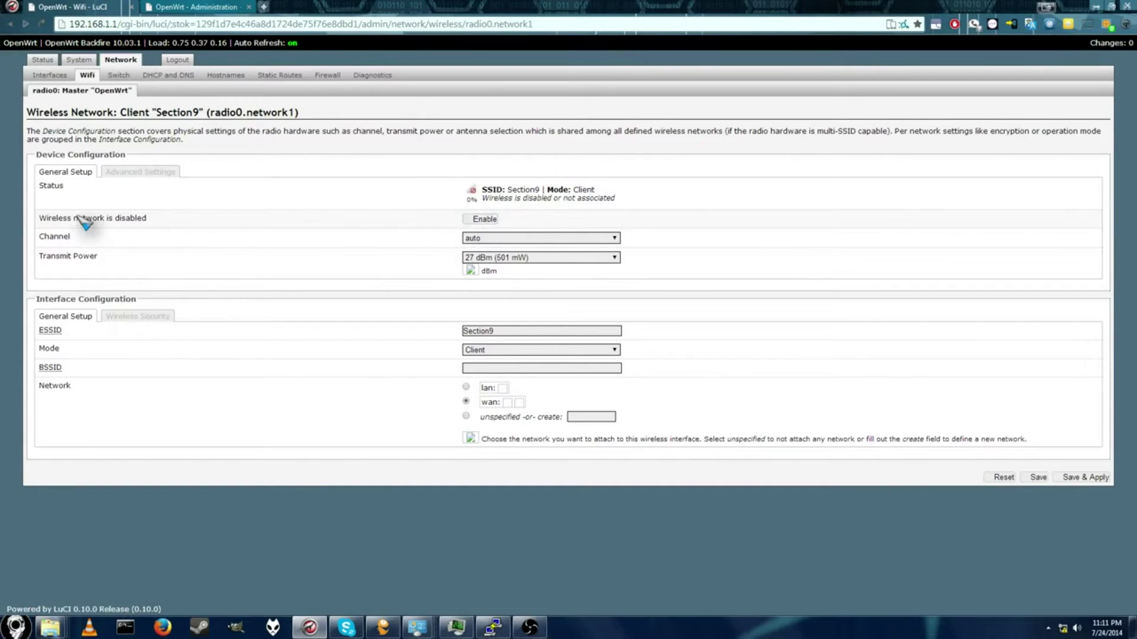
{"action": "left_click", "coordinate": [482, 224]}
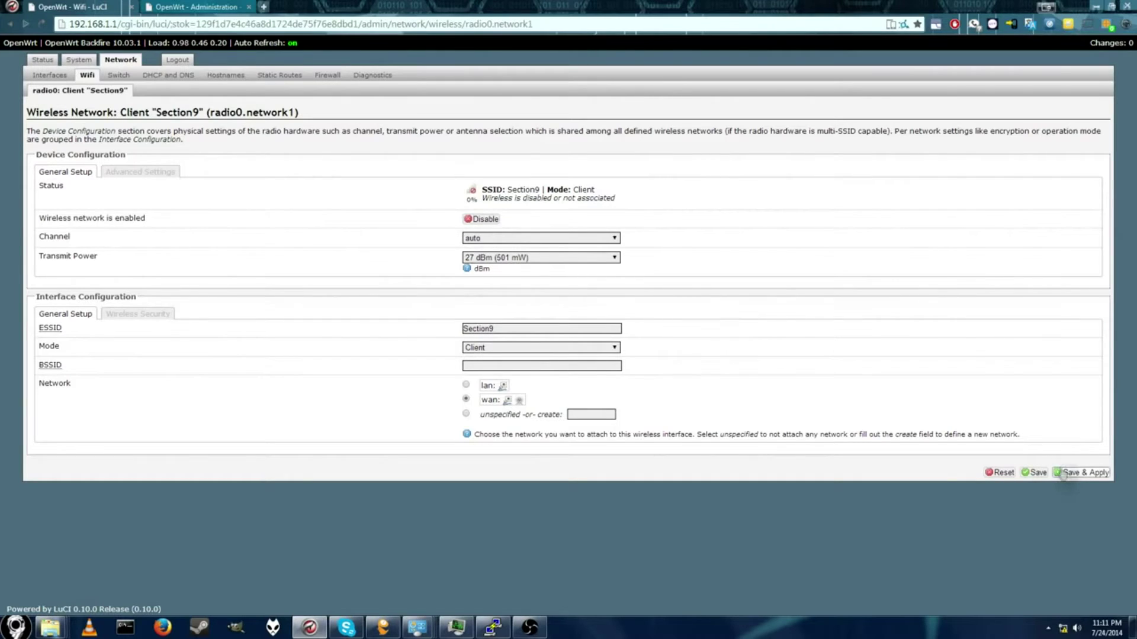
{"action": "left_click", "coordinate": [1095, 473]}
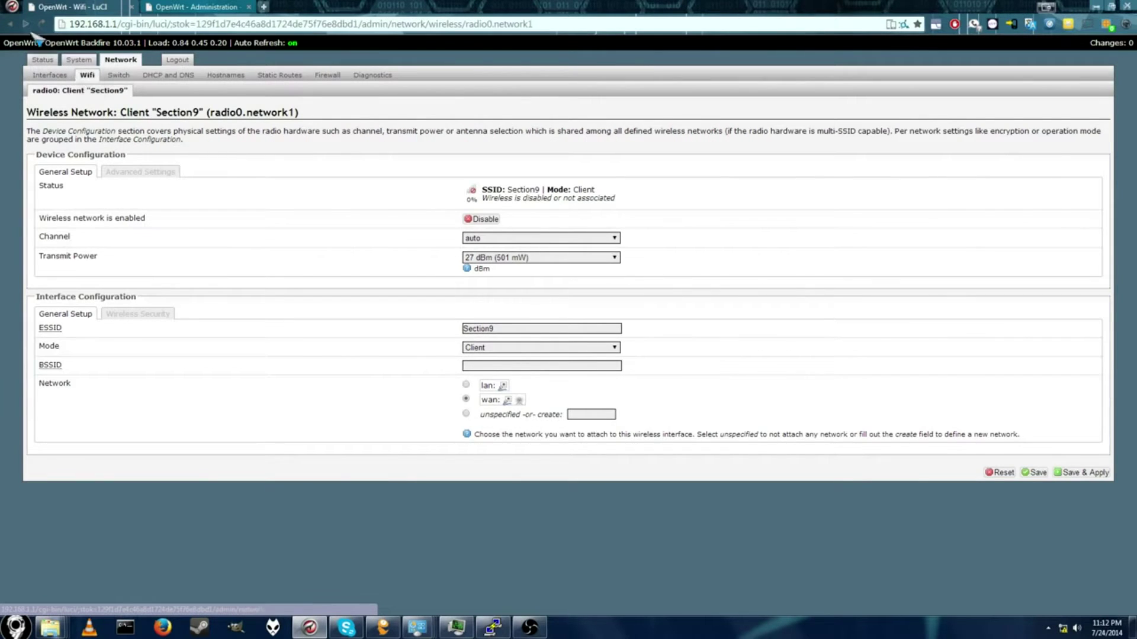
Step: Reload the LuCI login at 192.168.1.1/cgi-bin/luci and enter the root password
{"action": "left_click", "coordinate": [121, 59]}
{"action": "left_click", "coordinate": [42, 24]}
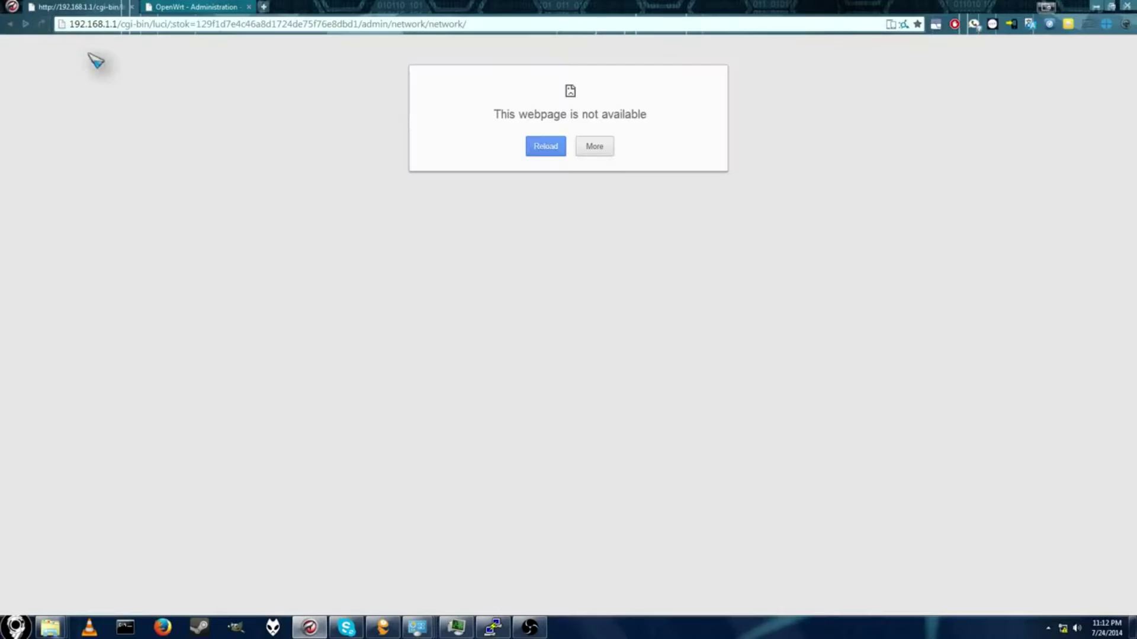
{"action": "left_click", "coordinate": [41, 25]}
{"action": "left_click_drag", "start_coordinate": [119, 26], "coordinate": [826, 25]}
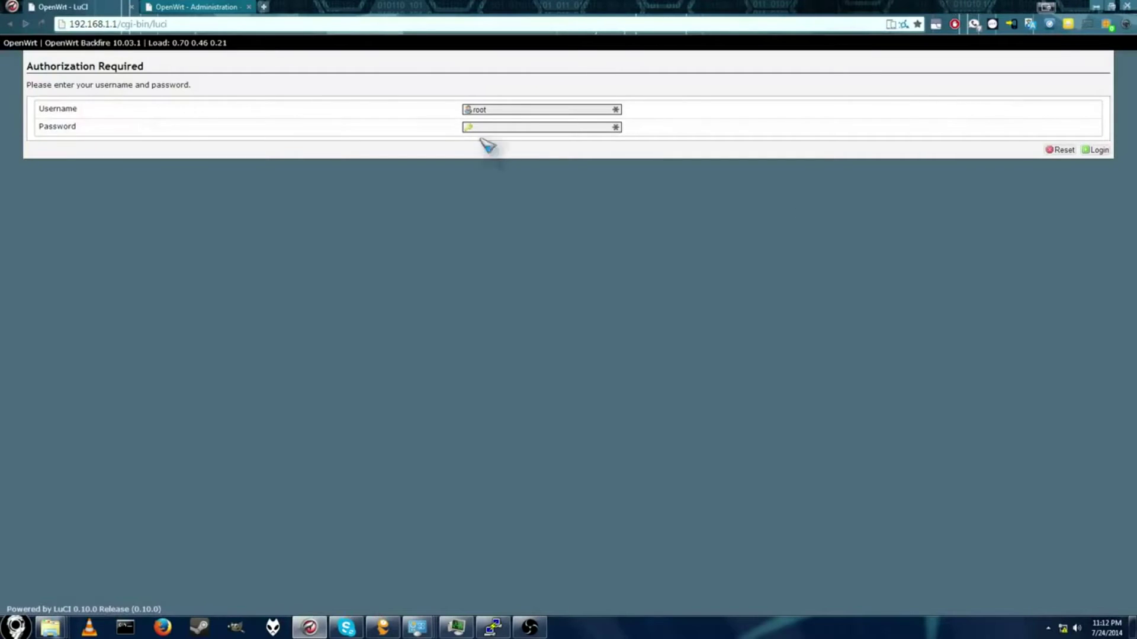
{"action": "left_click", "coordinate": [482, 127]}
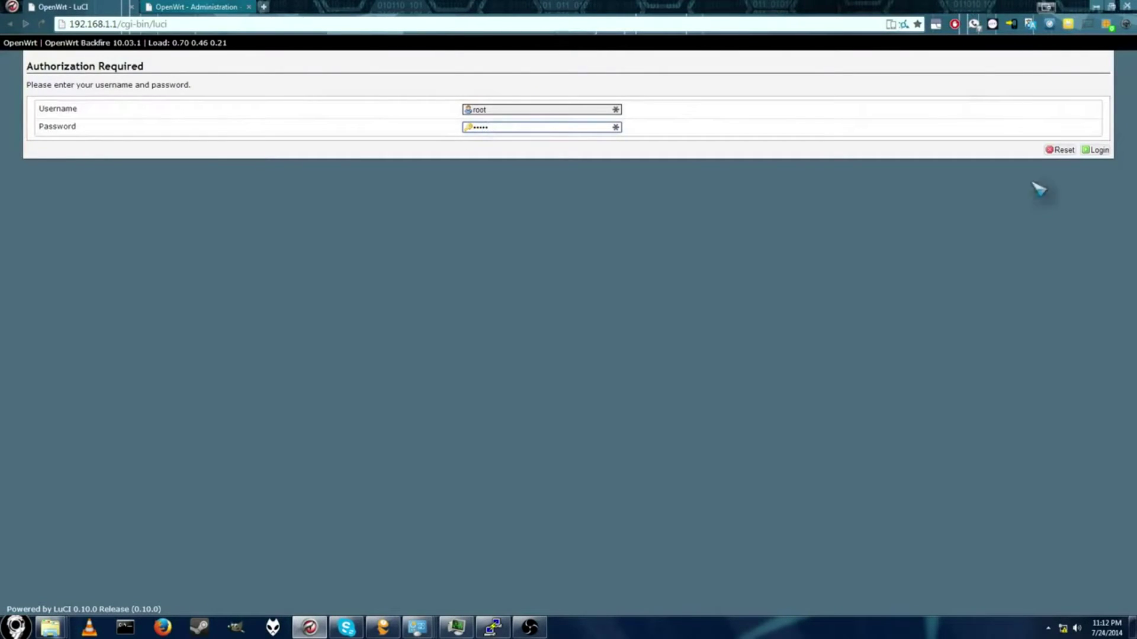
Step: Log in to LuCI, where Section9 shows as an unassociated client, and open Command Prompt
{"action": "left_click", "coordinate": [1095, 150]}
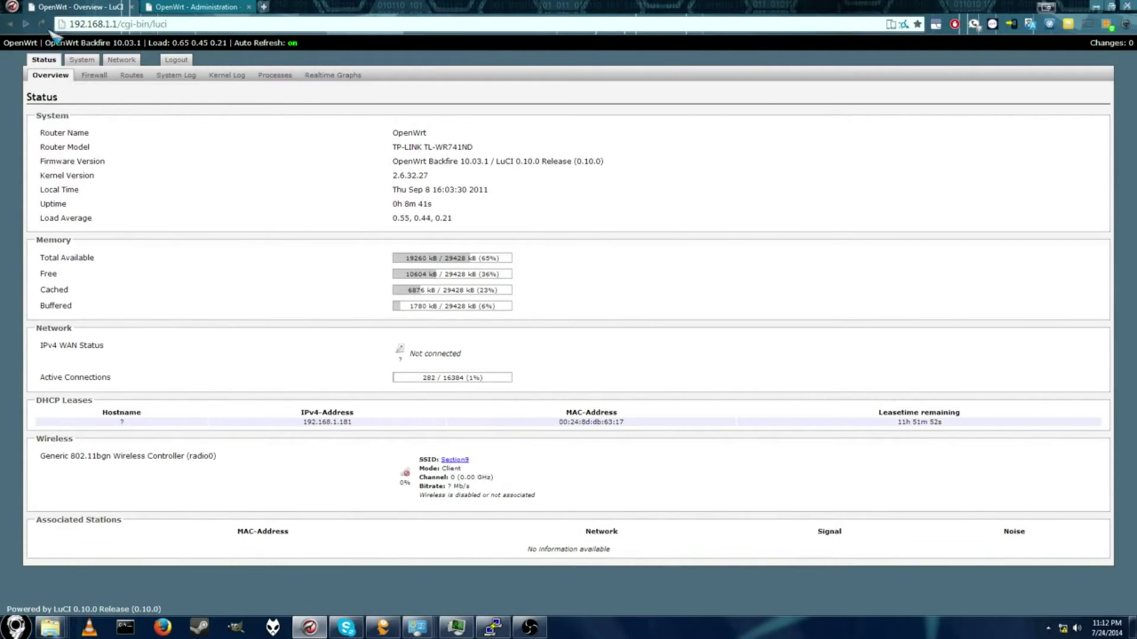
{"action": "left_click_drag", "start_coordinate": [72, 23], "coordinate": [140, 23]}
{"action": "left_click", "coordinate": [125, 628]}
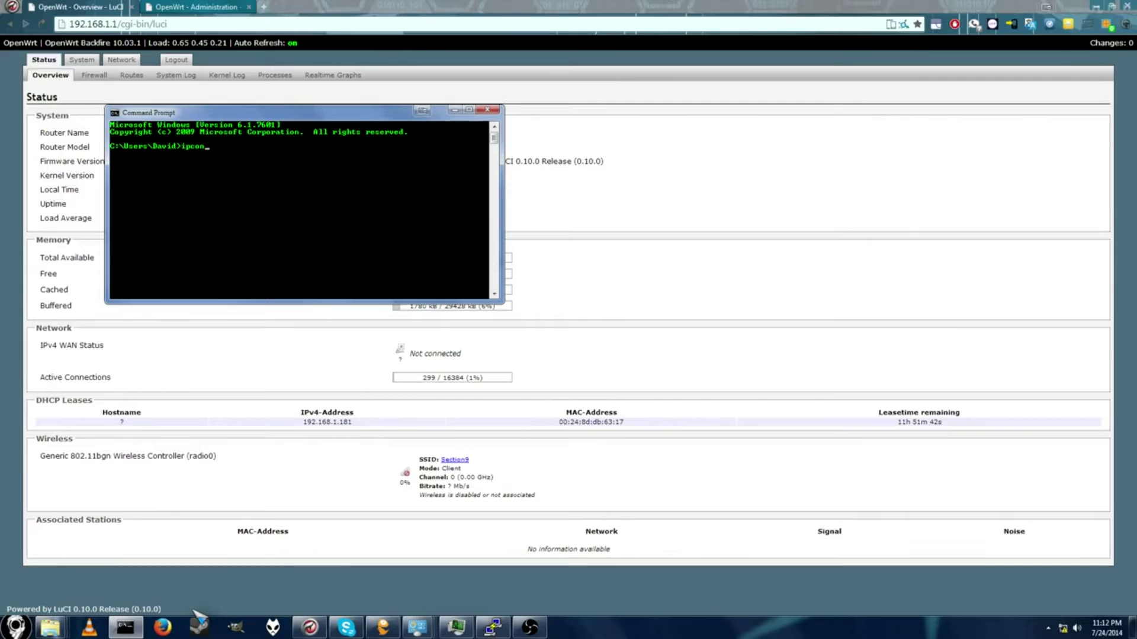
Step: Run ipconfig to confirm the PC has 192.168.1.236 with gateway 192.168.1.1, then return to LuCI
{"action": "type", "text": "ig"}
{"action": "key", "text": "Return"}
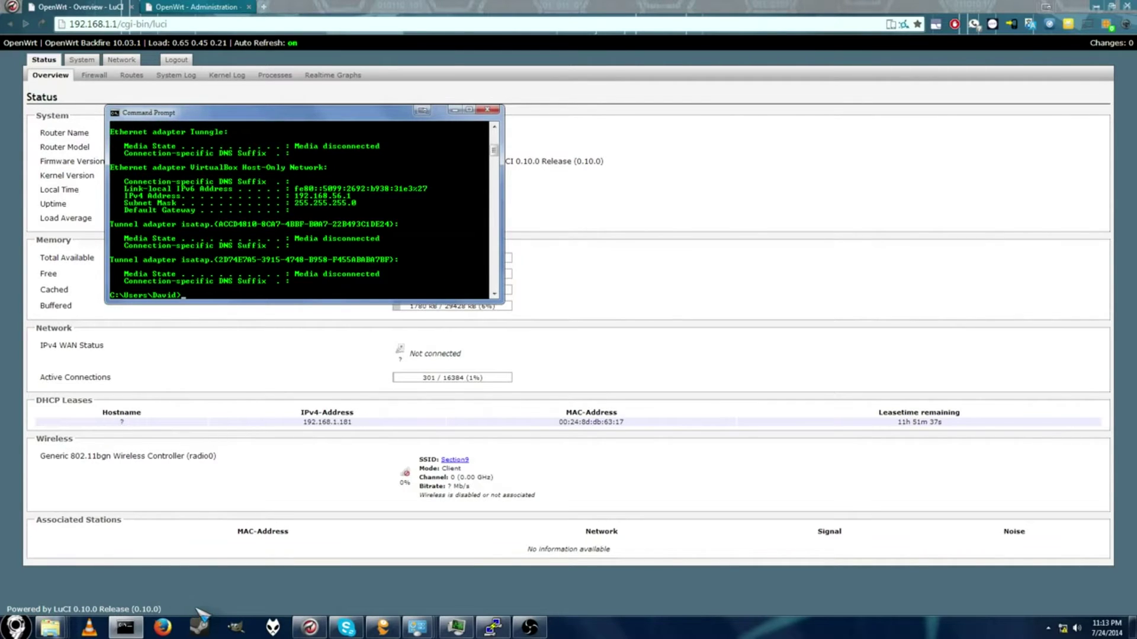
{"action": "scroll", "coordinate": [330, 203], "scroll_direction": "up", "scroll_amount": 7}
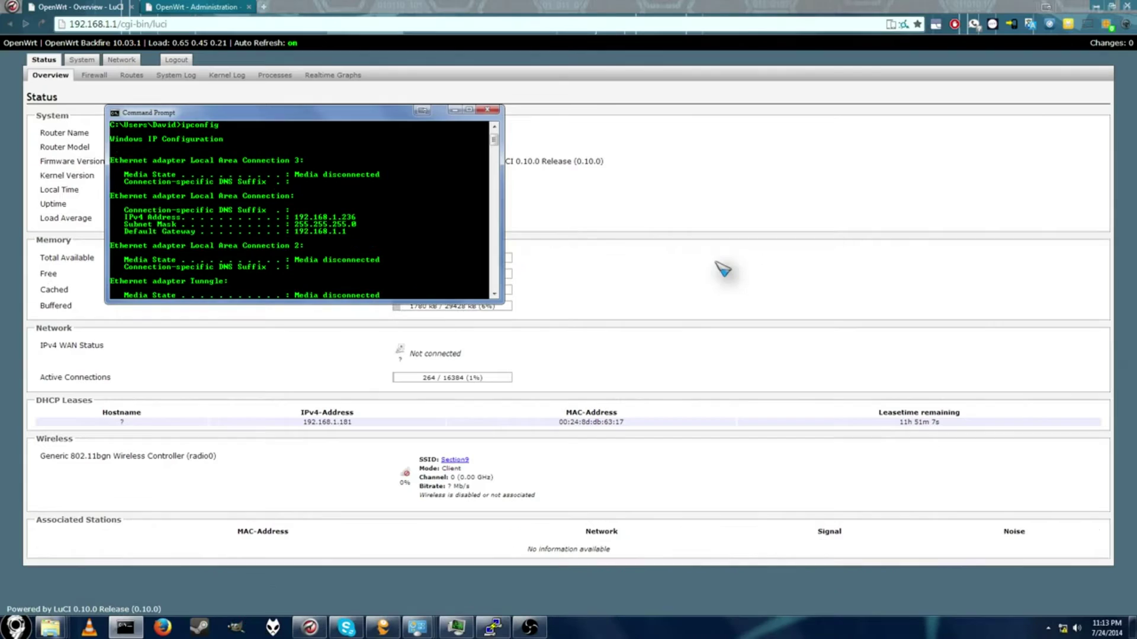
{"action": "left_click", "coordinate": [681, 258]}
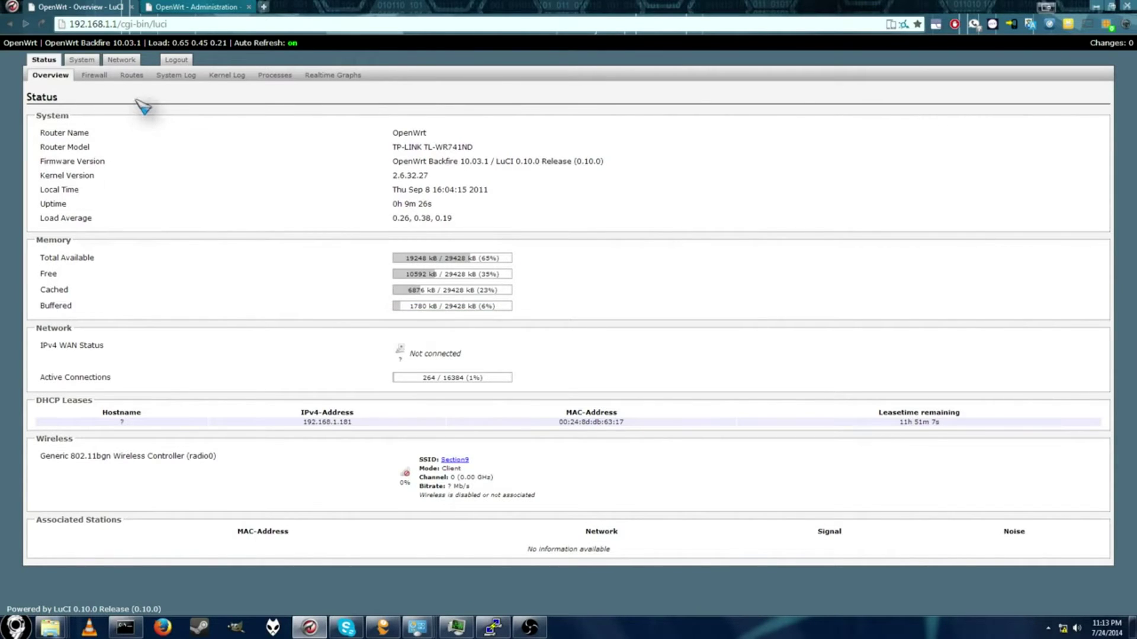
Step: Open the LAN interface settings (static 192.168.1.1/24) and bring the ipconfig output alongside for comparison
{"action": "left_click", "coordinate": [129, 63]}
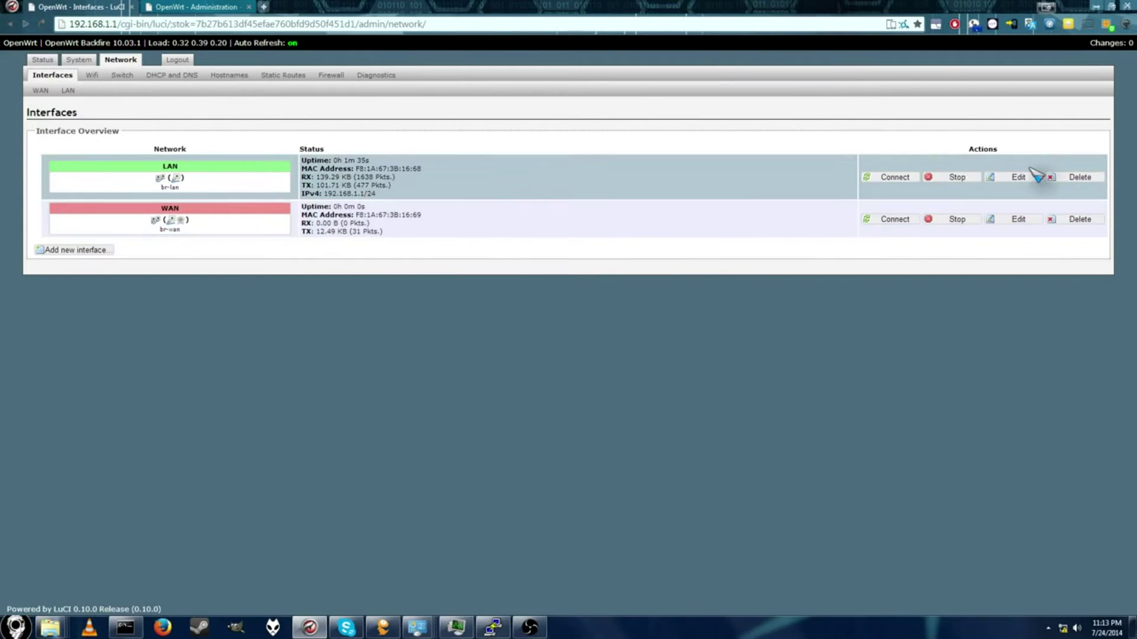
{"action": "left_click", "coordinate": [1000, 181]}
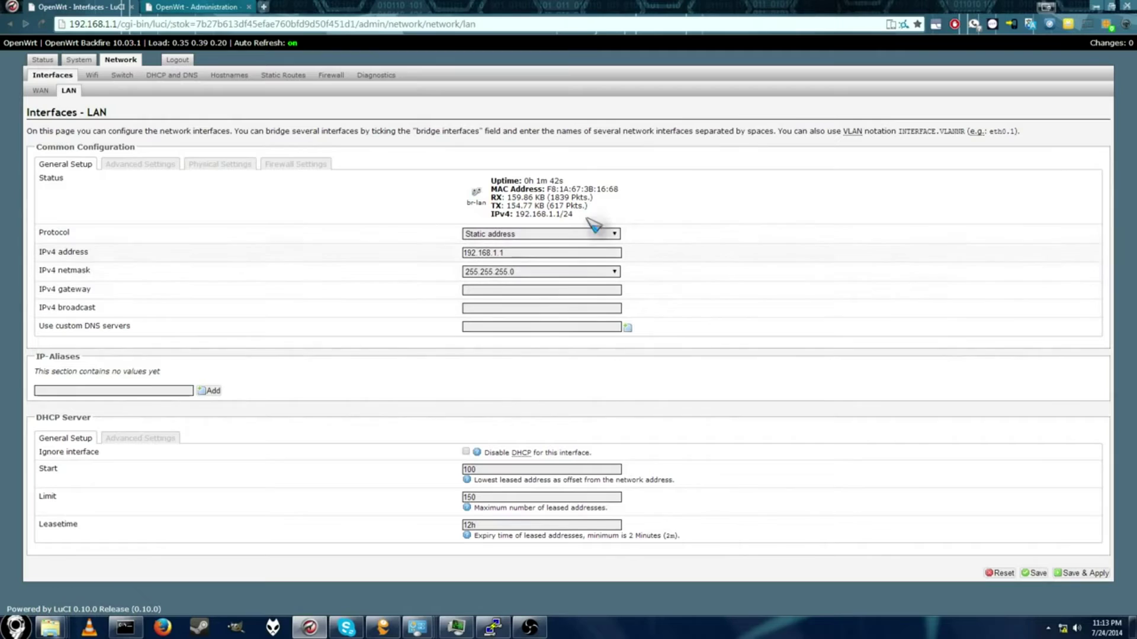
{"action": "left_click", "coordinate": [125, 627]}
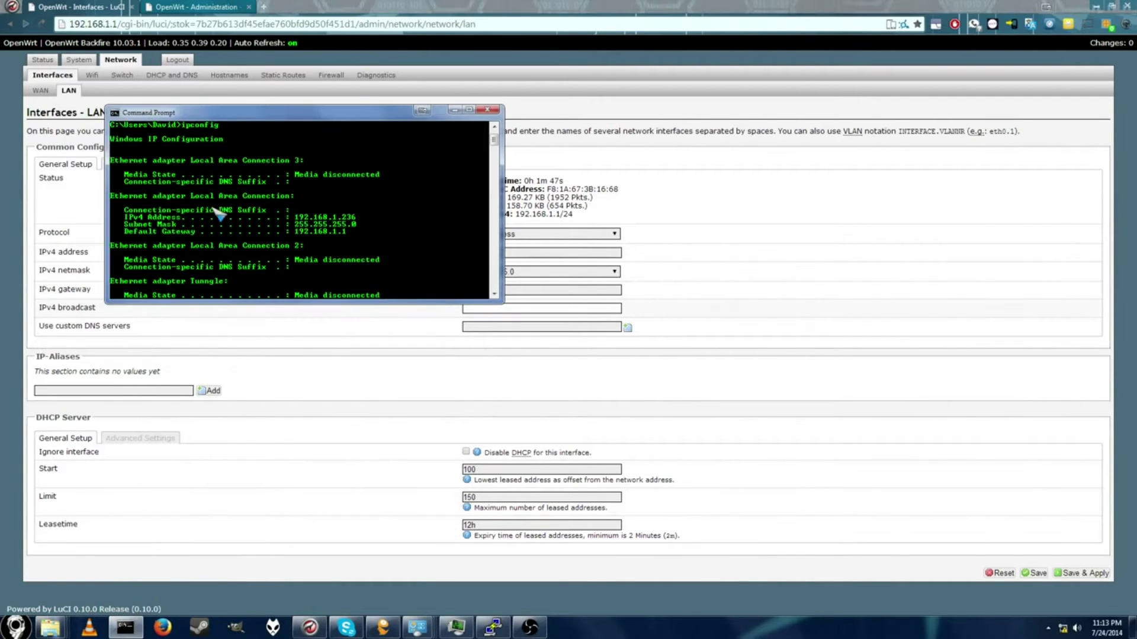
{"action": "left_click_drag", "start_coordinate": [320, 123], "coordinate": [539, 234]}
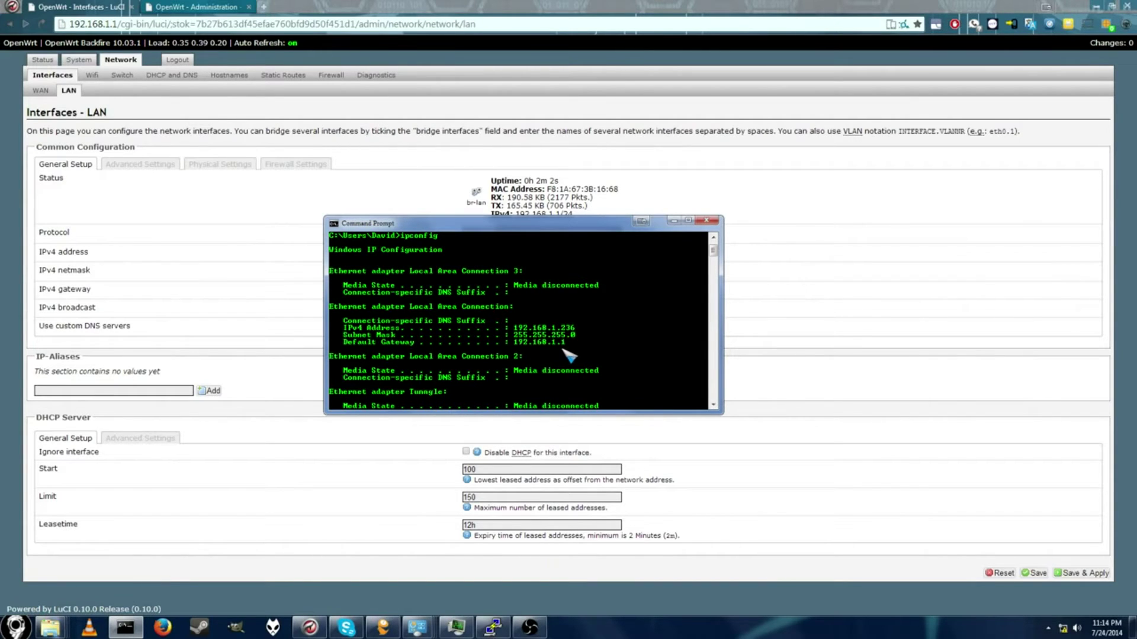
{"action": "left_click_drag", "start_coordinate": [583, 234], "coordinate": [616, 233]}
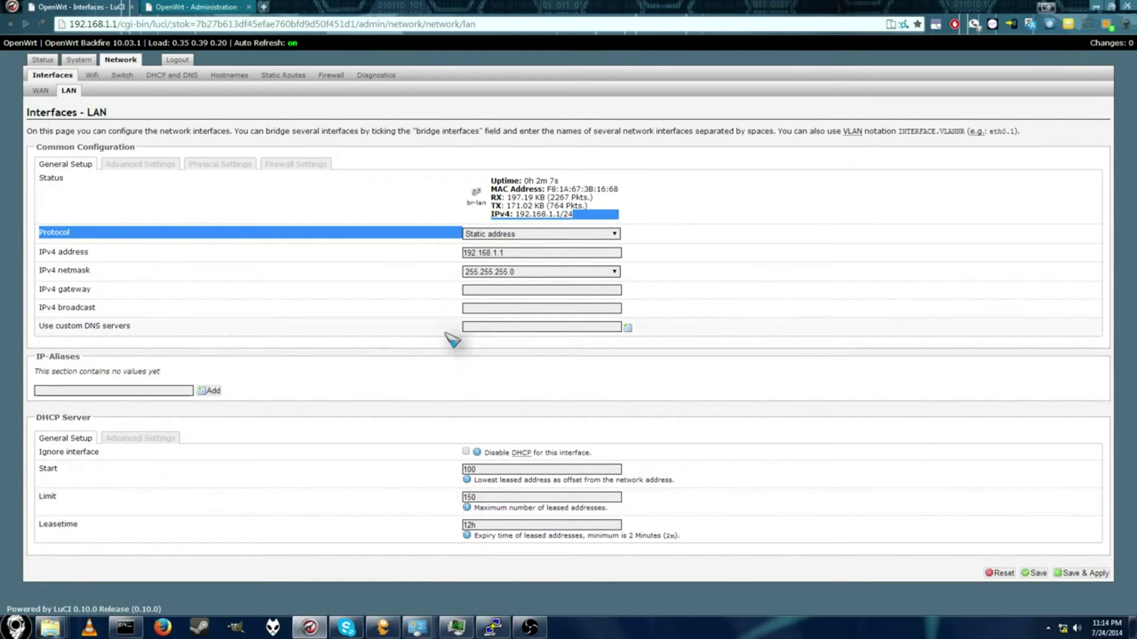
{"action": "mouse_move", "coordinate": [465, 610]}
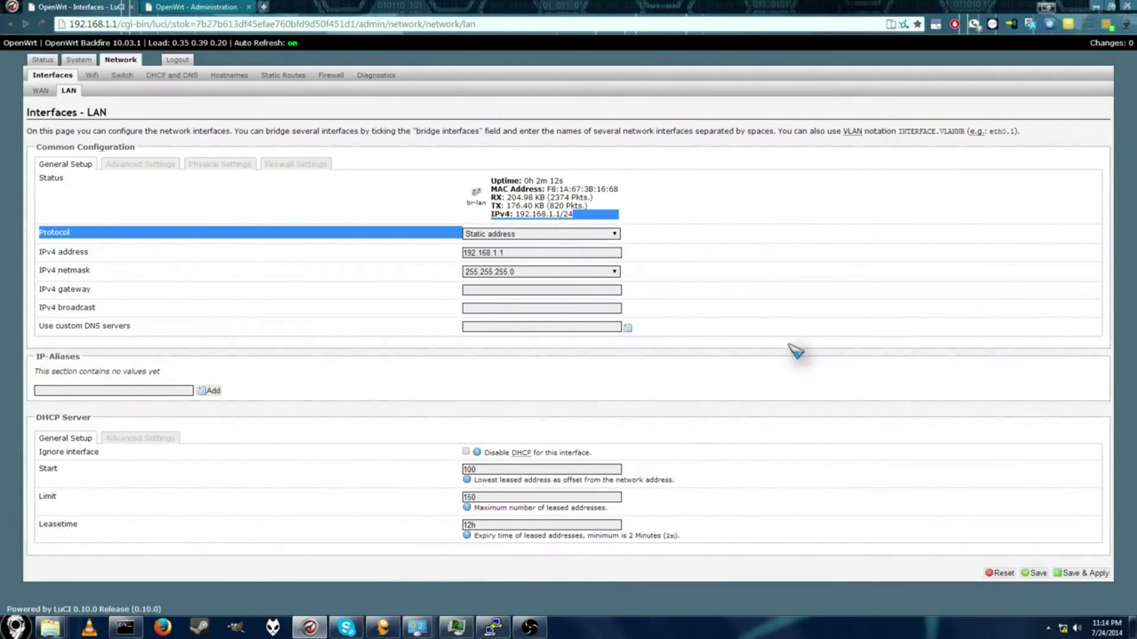
{"action": "left_click", "coordinate": [737, 226]}
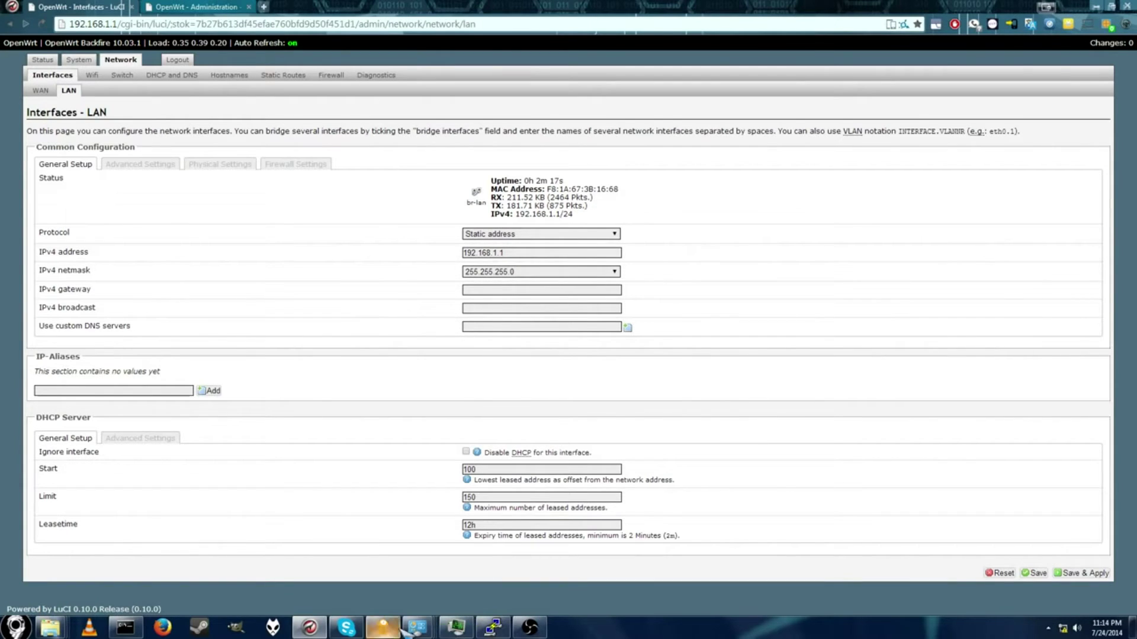
{"action": "left_click", "coordinate": [125, 628]}
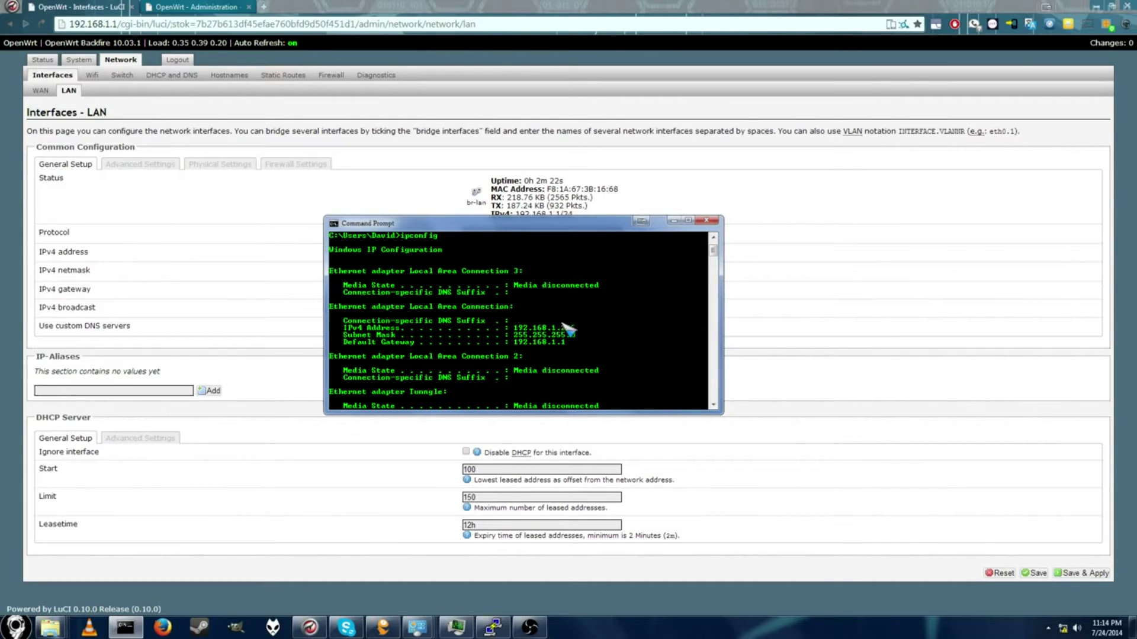
Step: Recheck ipconfig, then change the LAN IPv4 address field to 192.168.0.1
{"action": "left_click", "coordinate": [709, 158]}
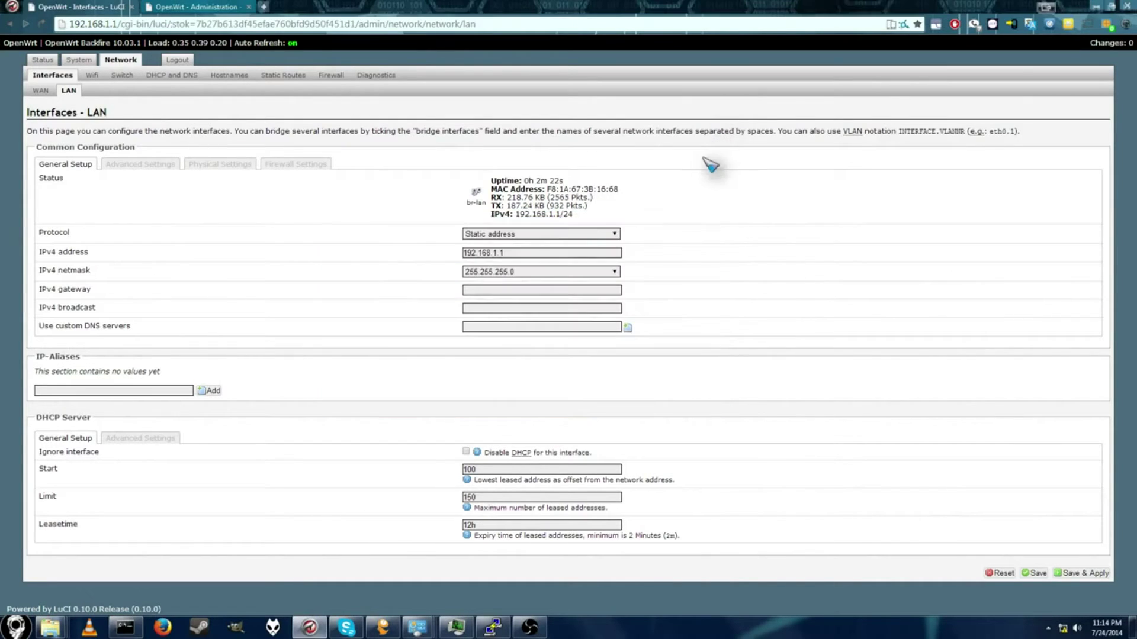
{"action": "left_click", "coordinate": [505, 253]}
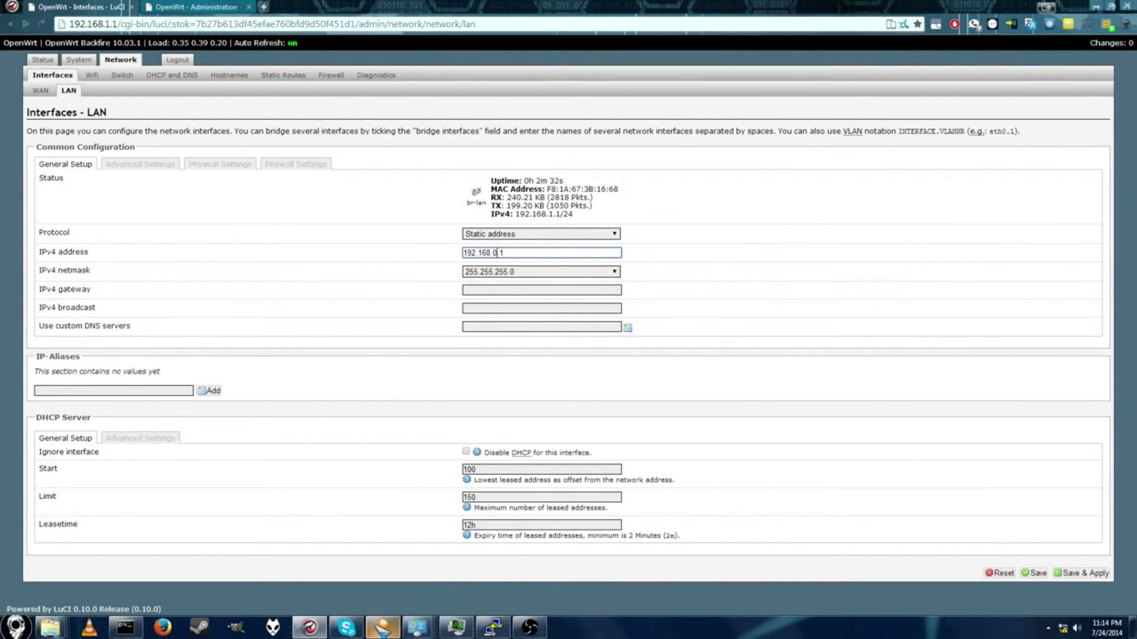
{"action": "left_click", "coordinate": [127, 627]}
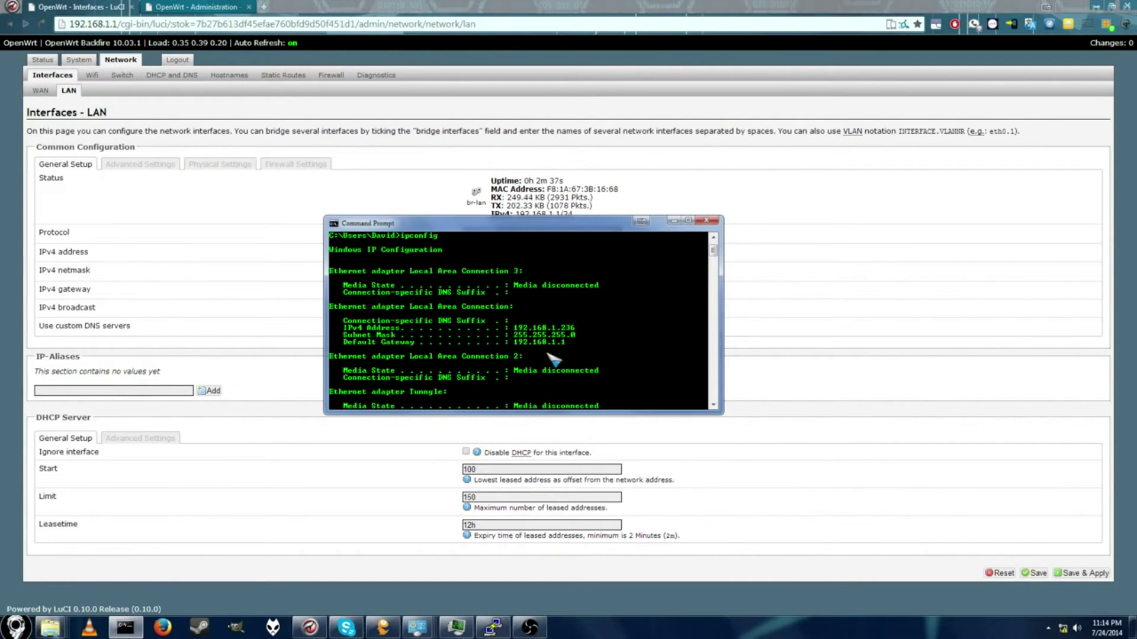
{"action": "left_click", "coordinate": [805, 248]}
{"action": "type", "text": "192.168.0.1"}
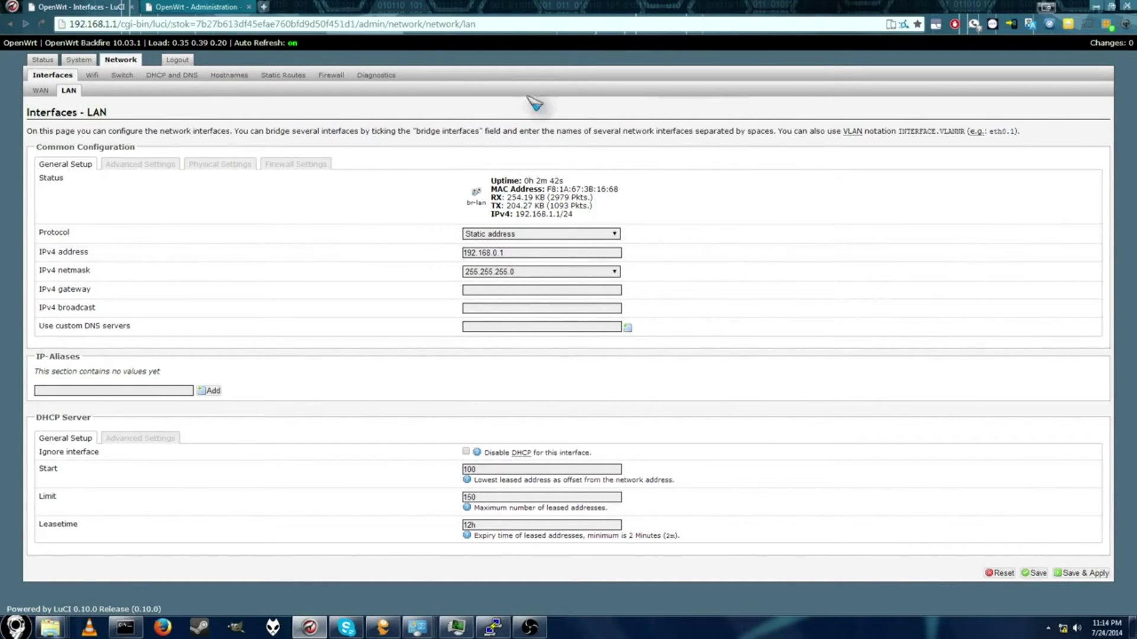
Step: Save & Apply the router's new LAN address and open the Network and Sharing Center
{"action": "left_click", "coordinate": [1079, 574]}
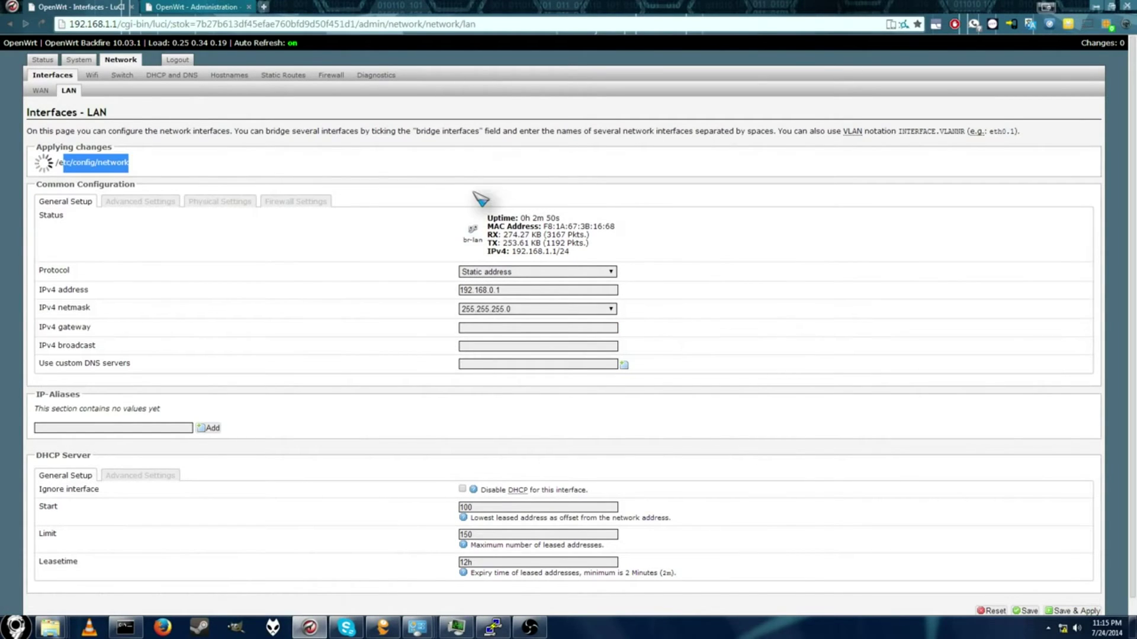
{"action": "right_click", "coordinate": [1074, 632]}
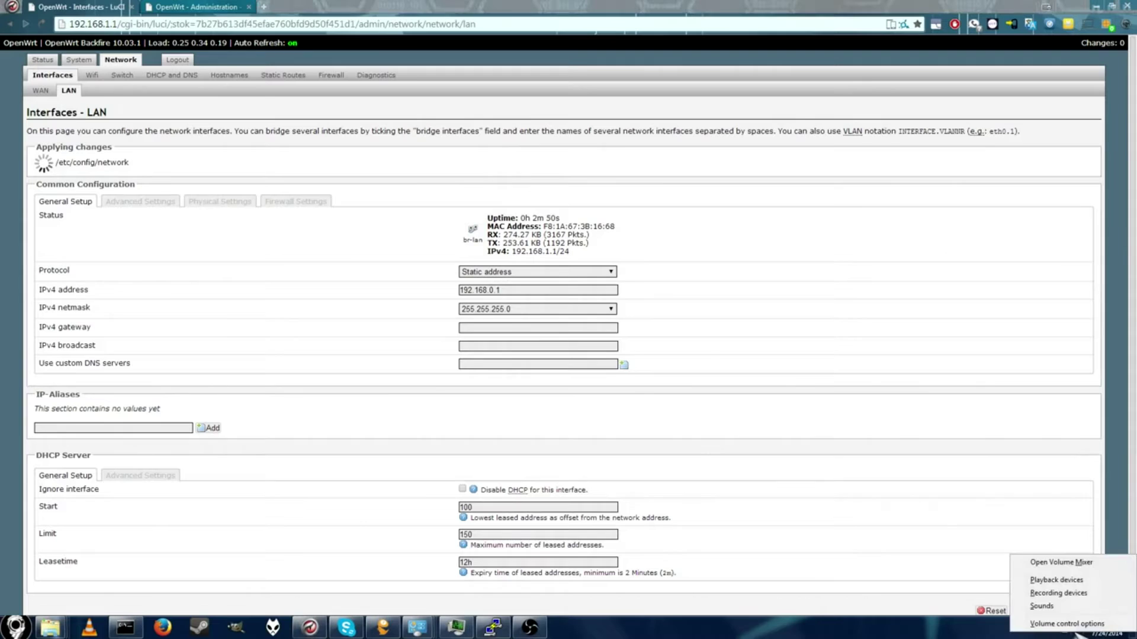
{"action": "right_click", "coordinate": [1067, 635]}
{"action": "left_click", "coordinate": [1054, 627]}
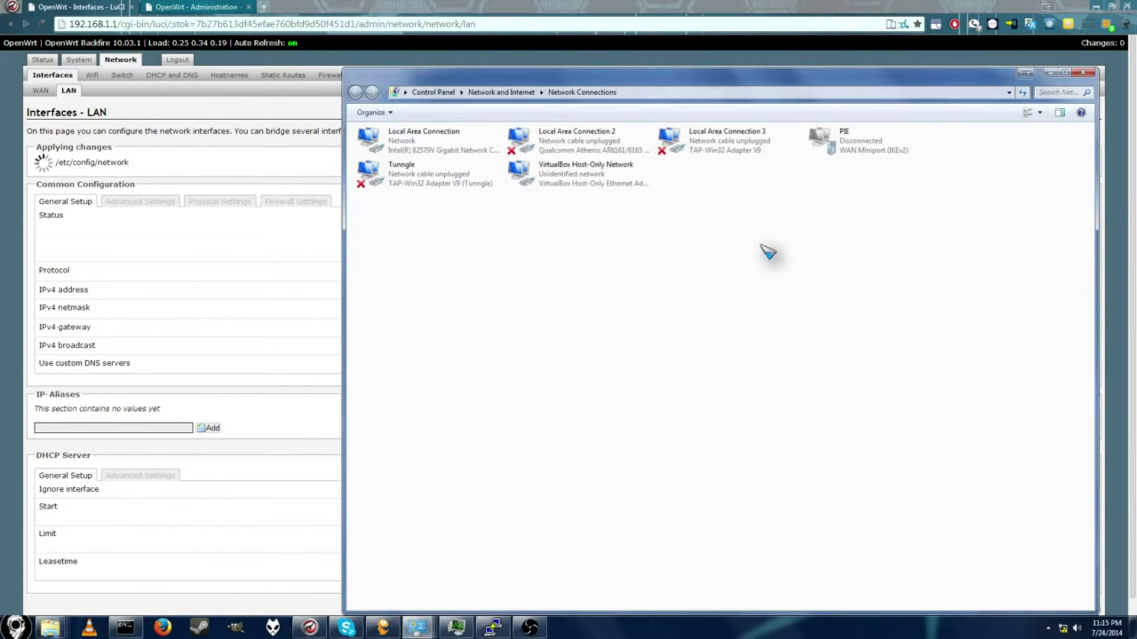
Step: Open the Local Area Connection's properties
{"action": "double_click", "coordinate": [379, 142]}
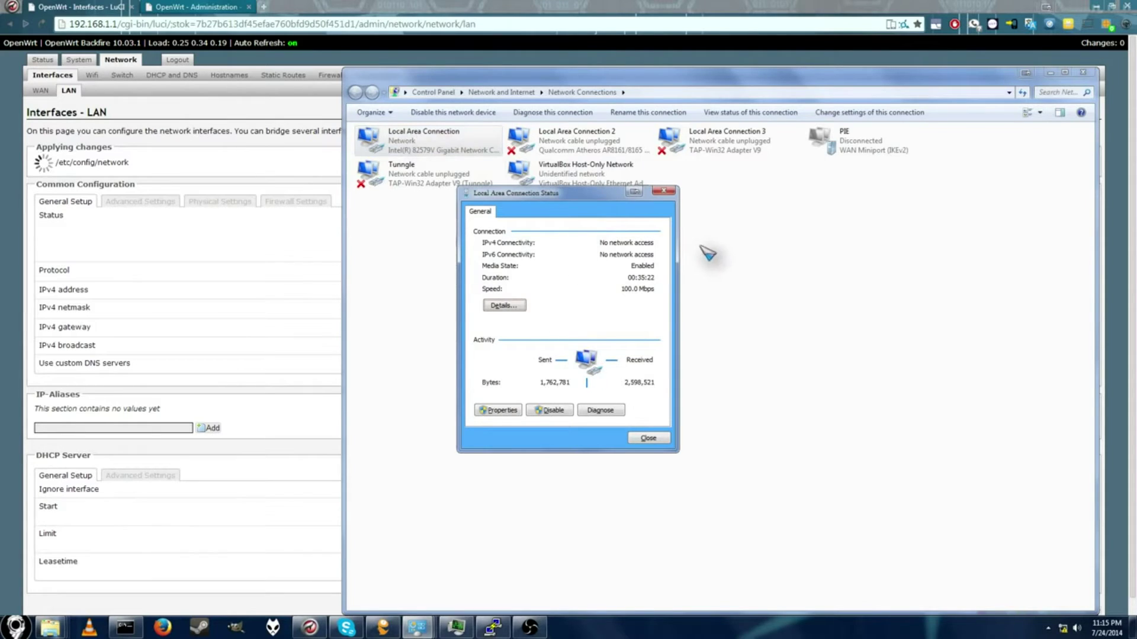
{"action": "left_click", "coordinate": [663, 191]}
{"action": "right_click", "coordinate": [377, 138]}
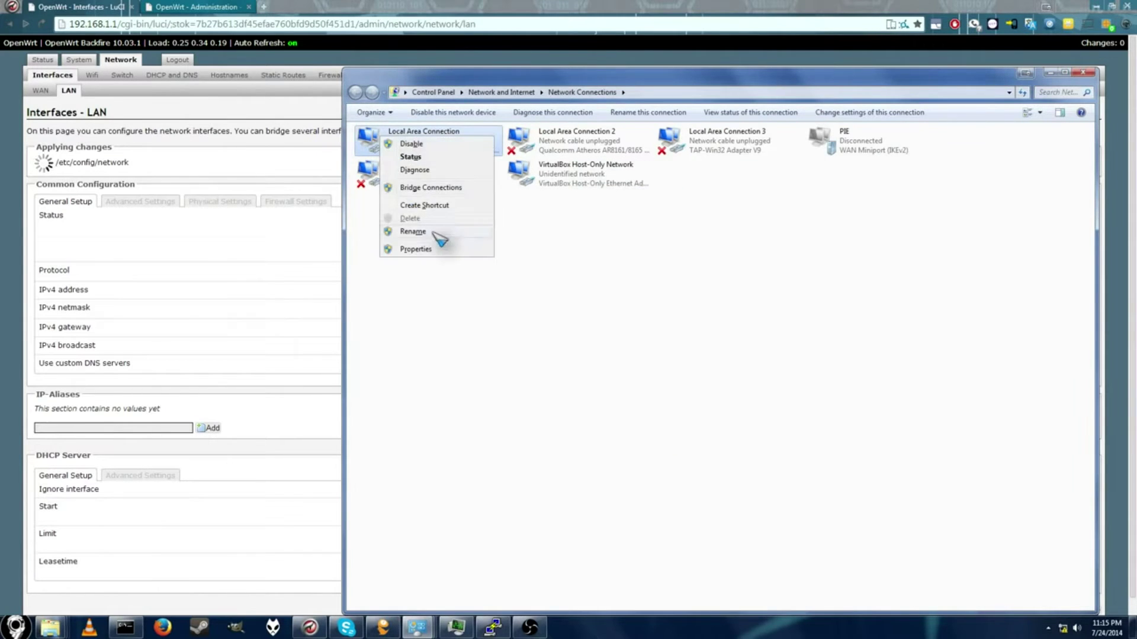
{"action": "left_click", "coordinate": [447, 269]}
{"action": "right_click", "coordinate": [437, 148]}
{"action": "left_click", "coordinate": [472, 259]}
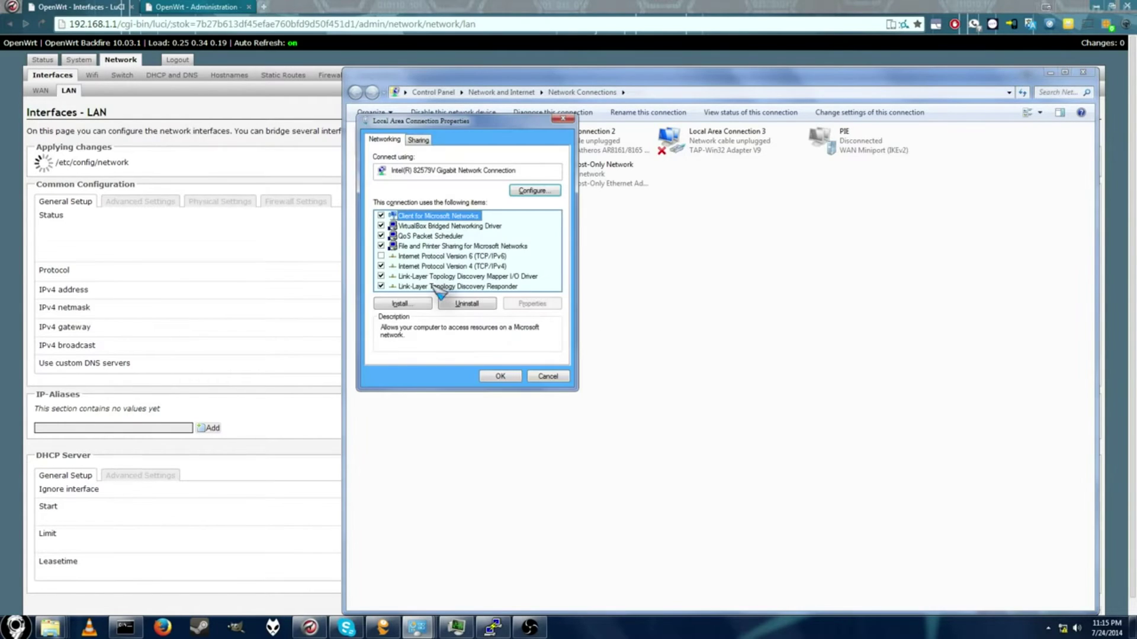
Step: Set the PC's IPv4 address to 192.168.0.236 with default gateway 192.168.0.1
{"action": "double_click", "coordinate": [476, 266]}
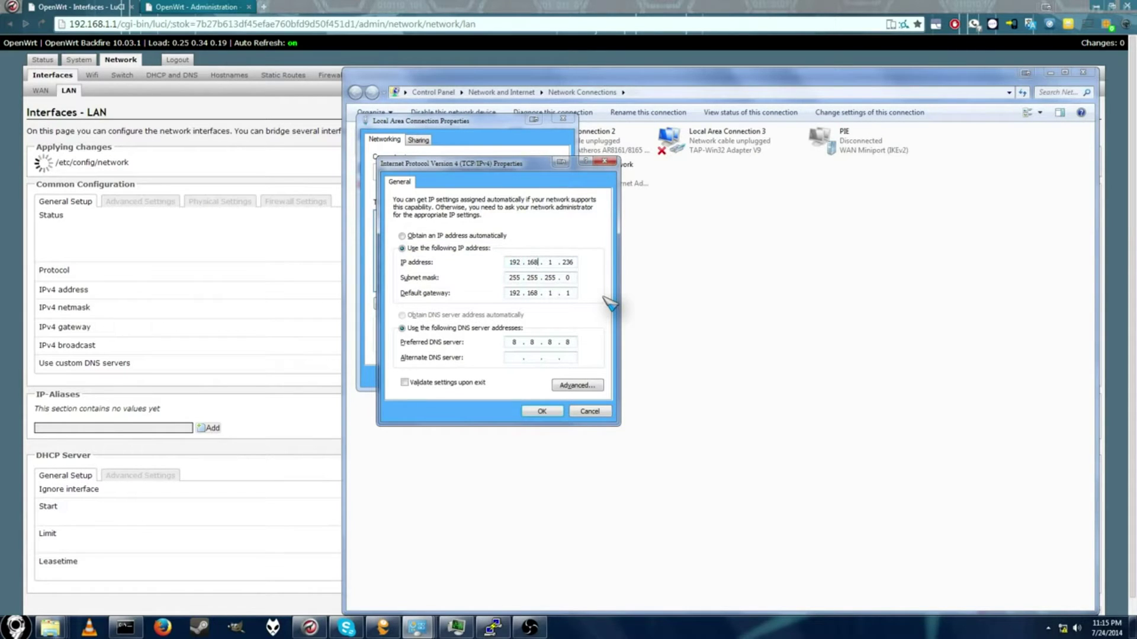
{"action": "type", "text": "0"}
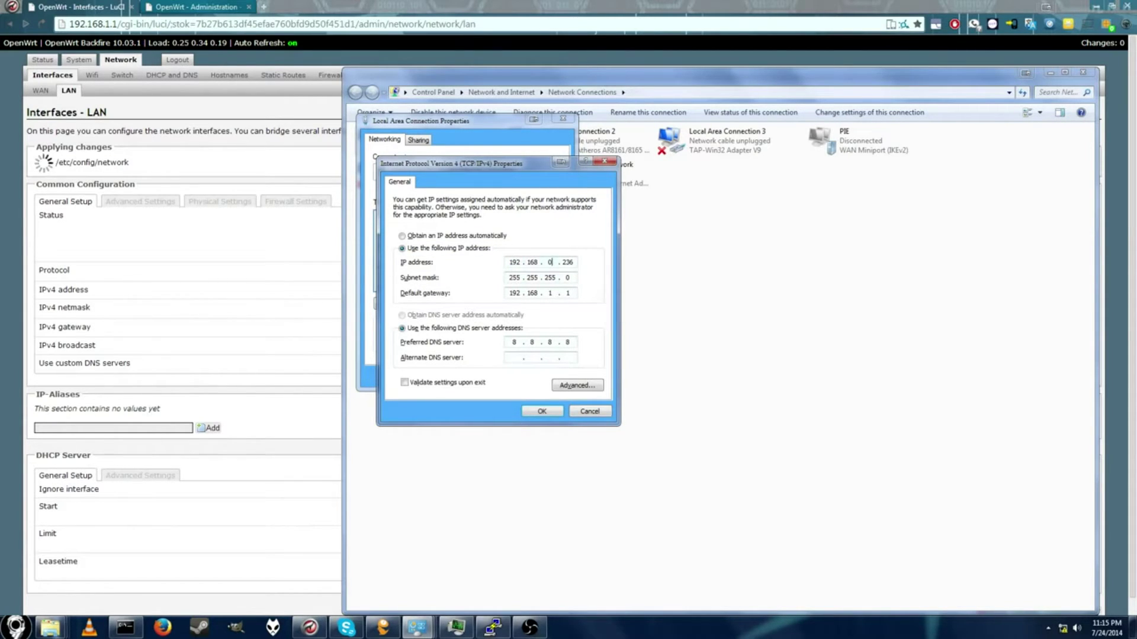
{"action": "left_click", "coordinate": [554, 293]}
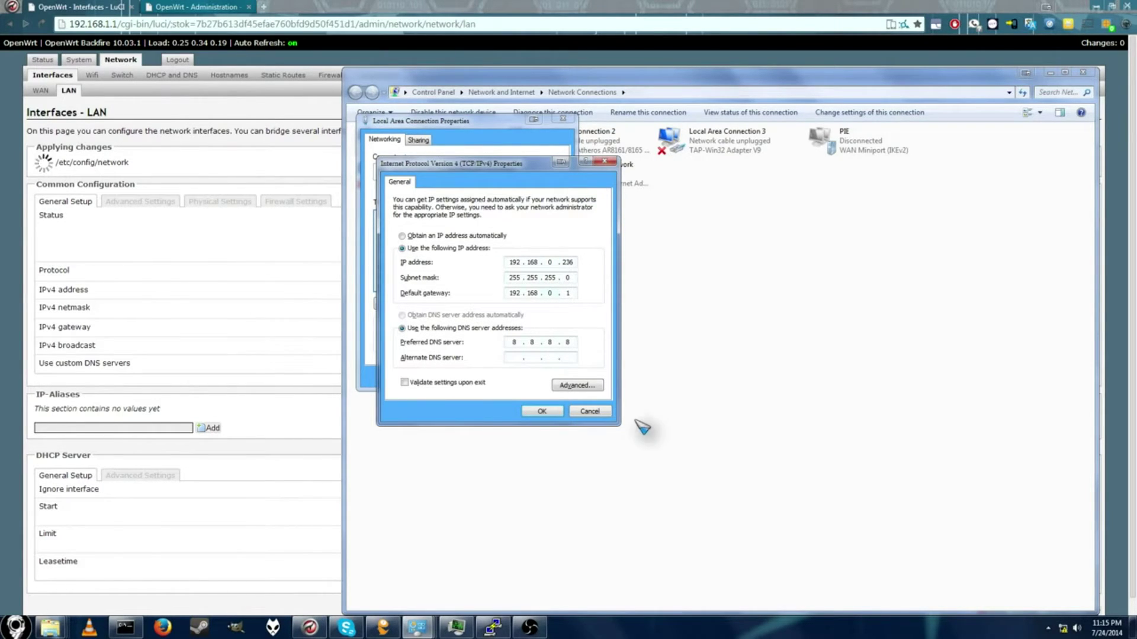
{"action": "left_click", "coordinate": [540, 411]}
{"action": "left_click", "coordinate": [619, 379]}
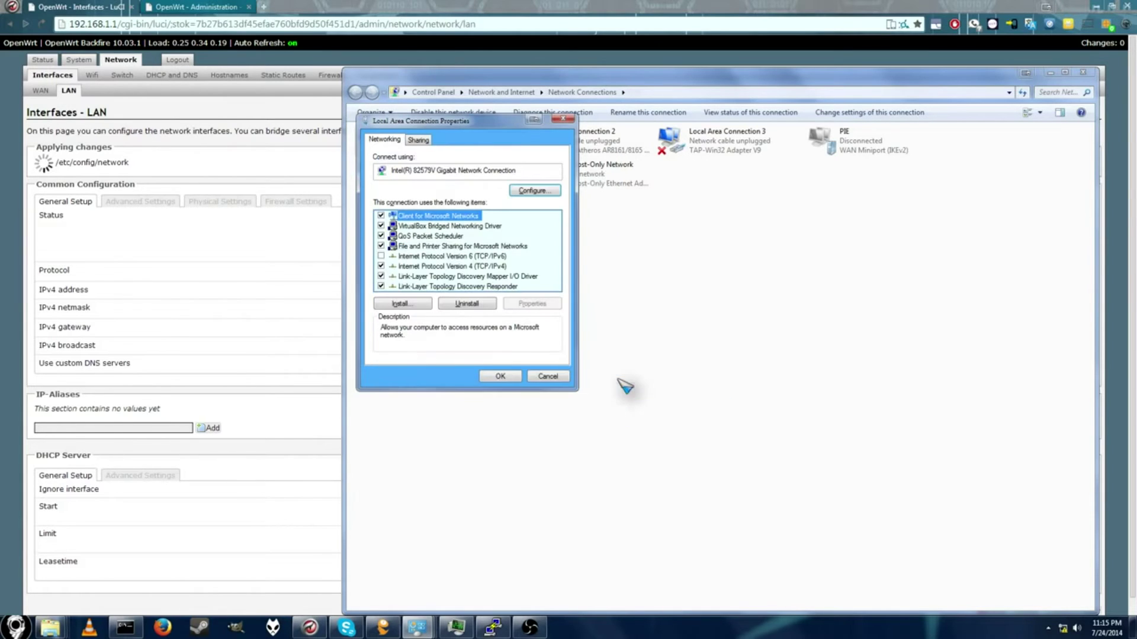
{"action": "left_click", "coordinate": [510, 378]}
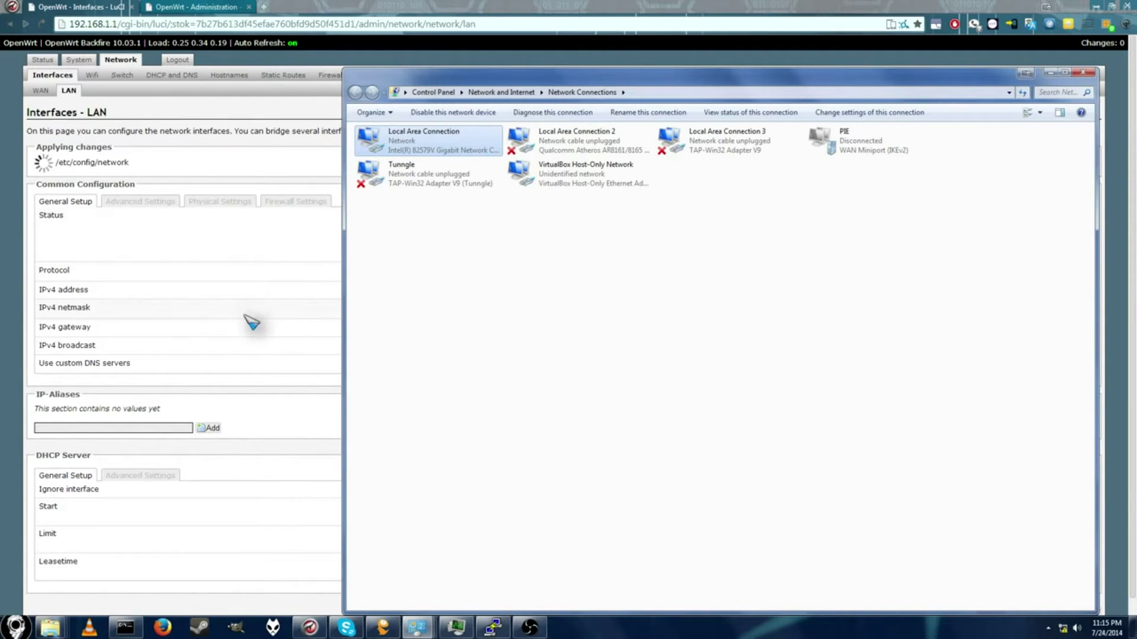
{"action": "left_click", "coordinate": [251, 256]}
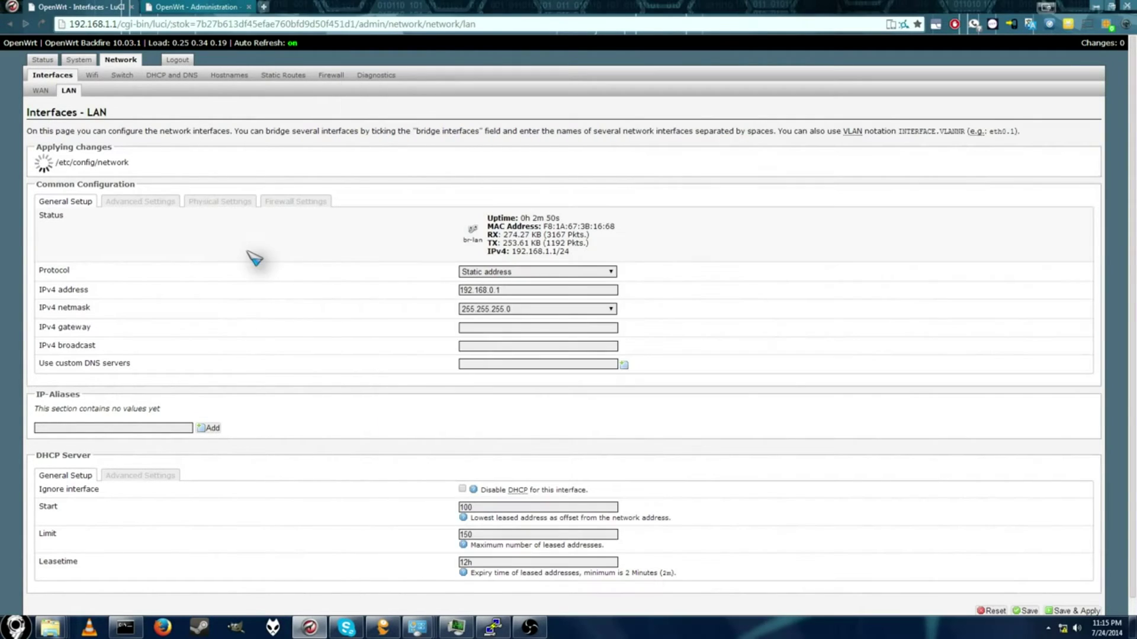
Step: Load LuCI at 192.168.0.1 and log in with the root password
{"action": "left_click", "coordinate": [46, 28]}
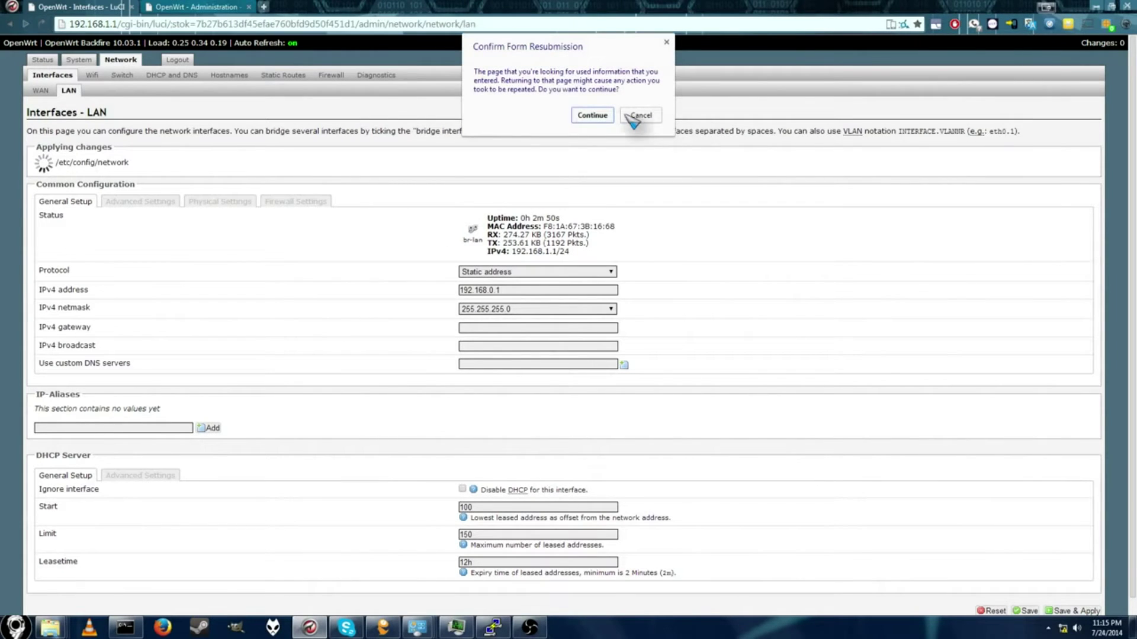
{"action": "left_click", "coordinate": [590, 116]}
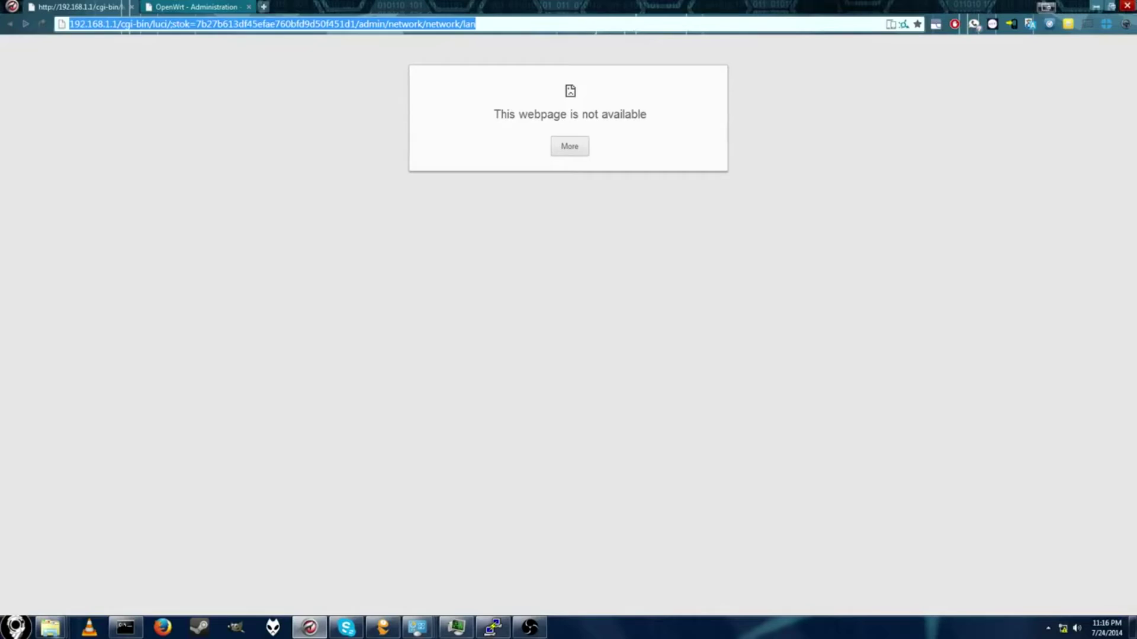
{"action": "type", "text": "192.168.0.1"}
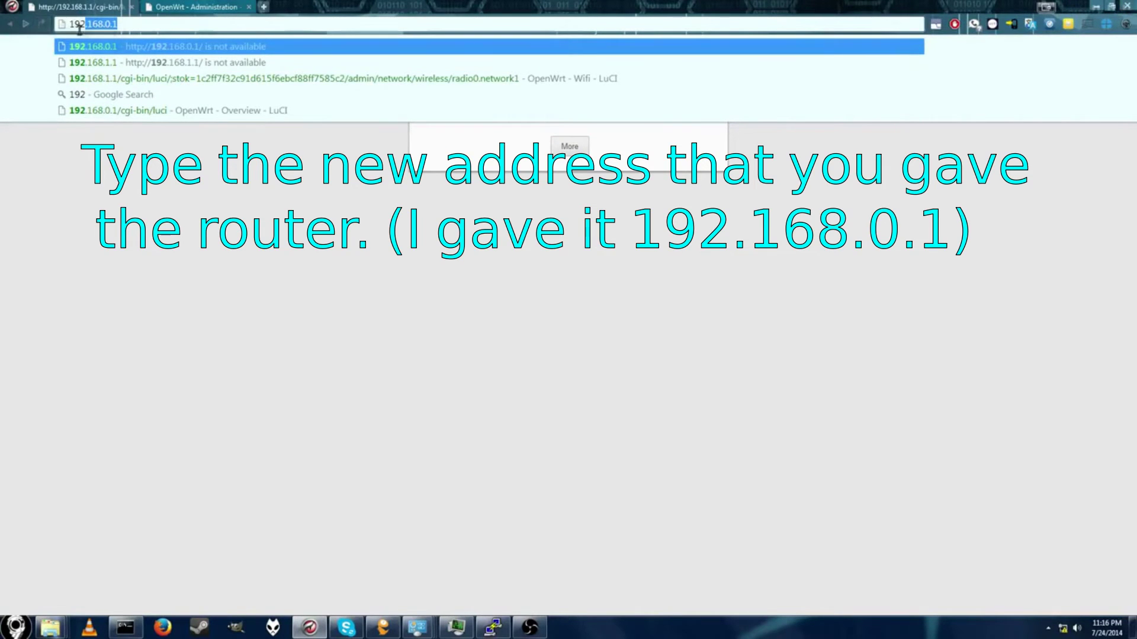
{"action": "key", "text": "Return"}
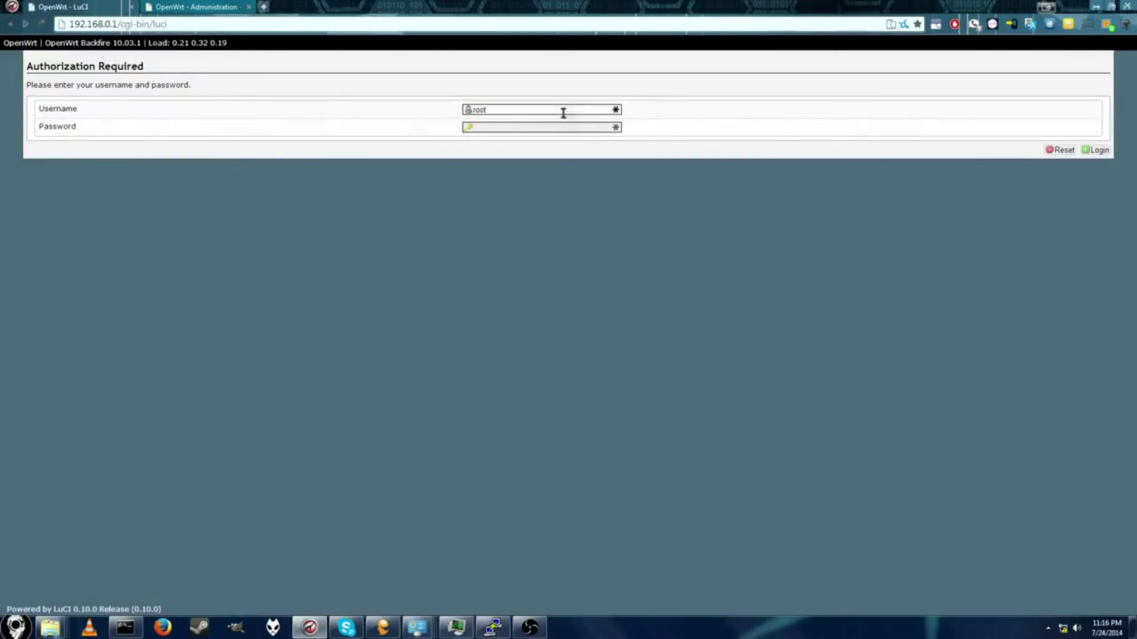
{"action": "left_click", "coordinate": [563, 130]}
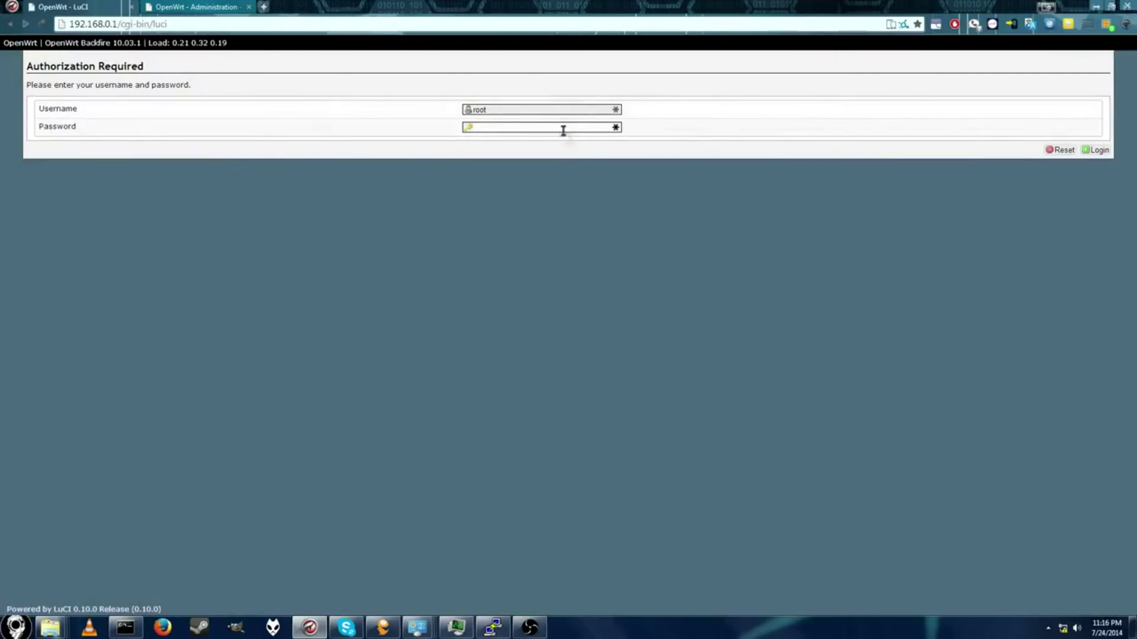
{"action": "type", "text": "admin"}
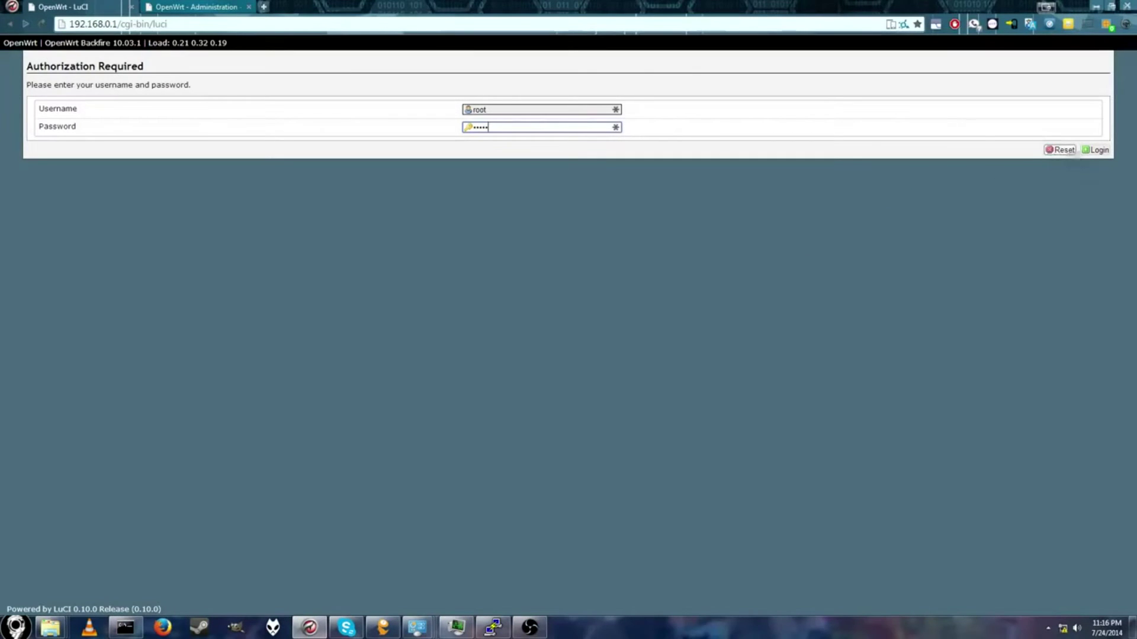
{"action": "left_click", "coordinate": [1095, 152]}
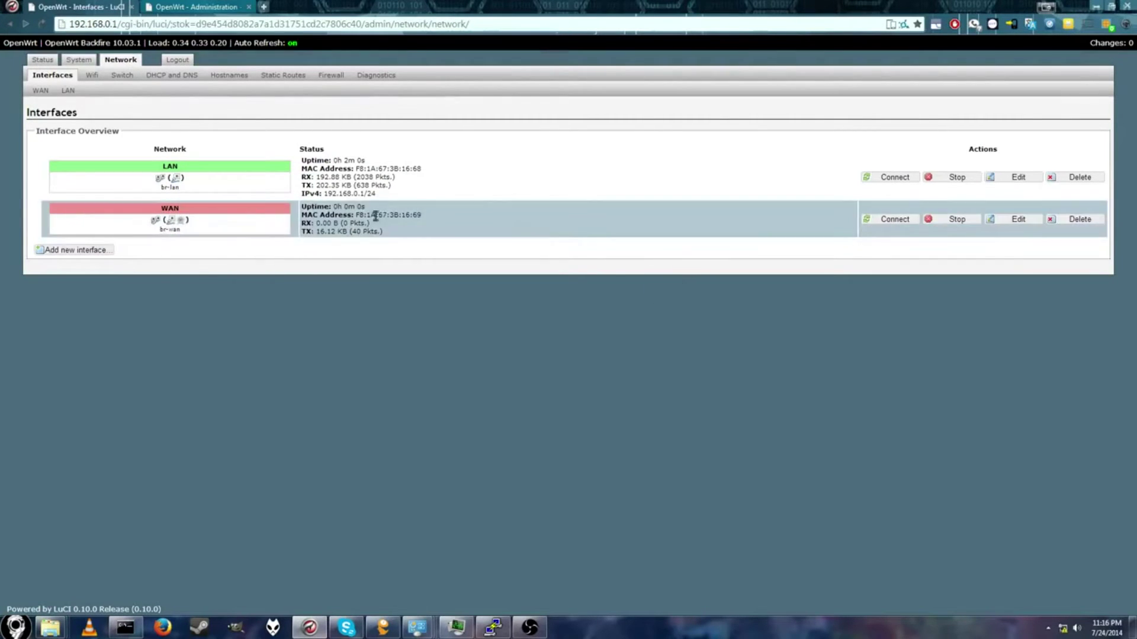
Step: Unbridge WAN, attach it only to the Section9 wireless client, and Save & Apply
{"action": "left_click", "coordinate": [1020, 221]}
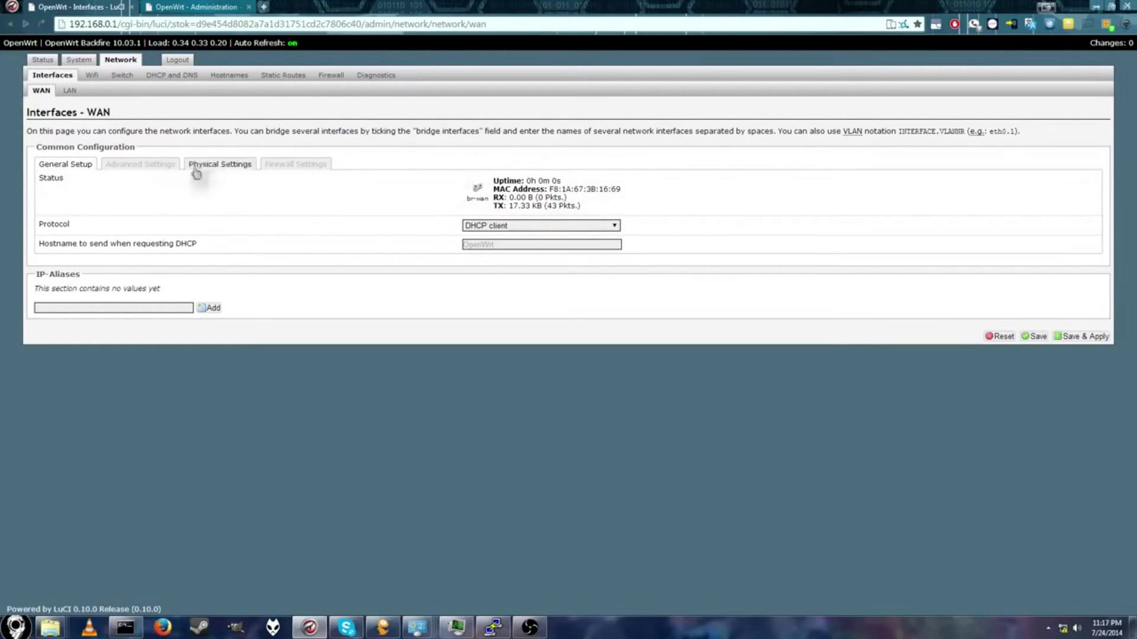
{"action": "left_click", "coordinate": [220, 166]}
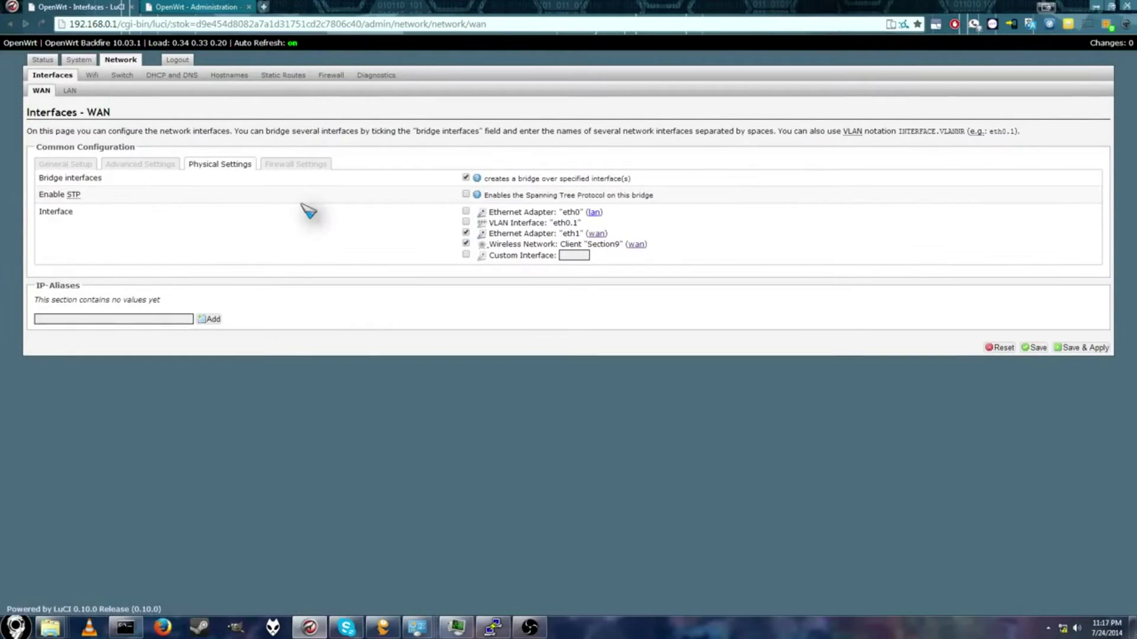
{"action": "left_click", "coordinate": [466, 178]}
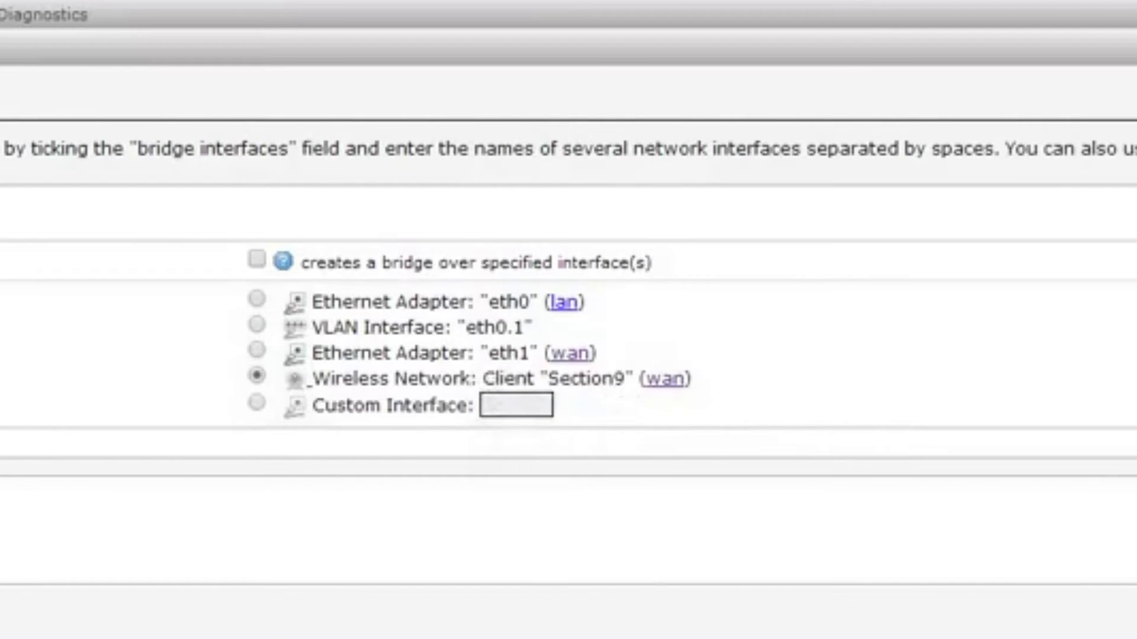
{"action": "left_click", "coordinate": [1081, 330]}
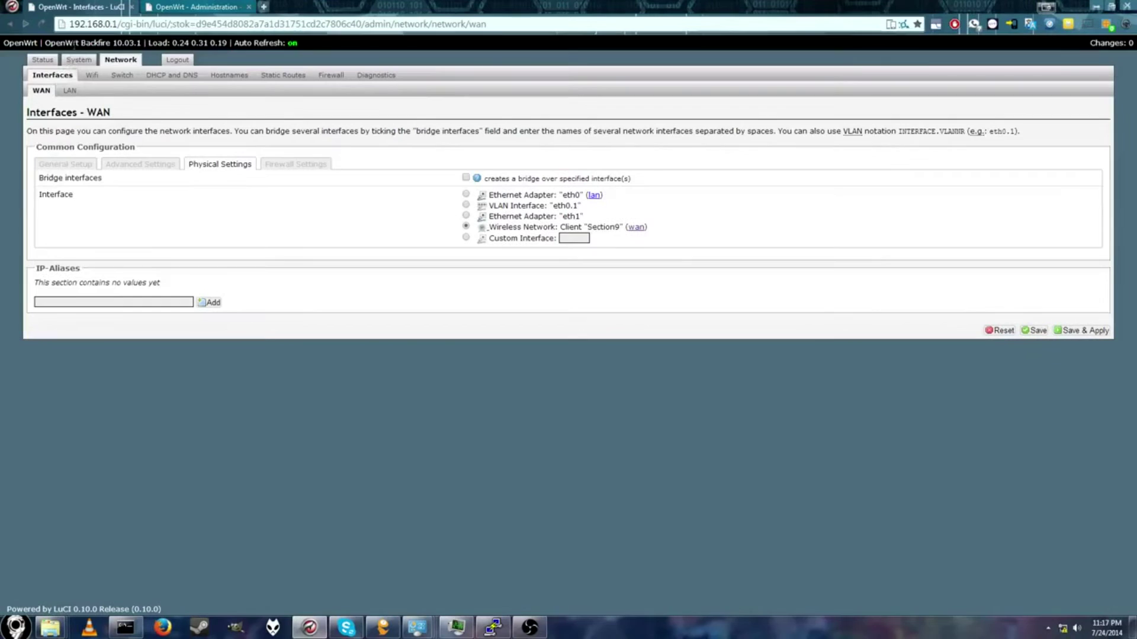
{"action": "left_click", "coordinate": [50, 60]}
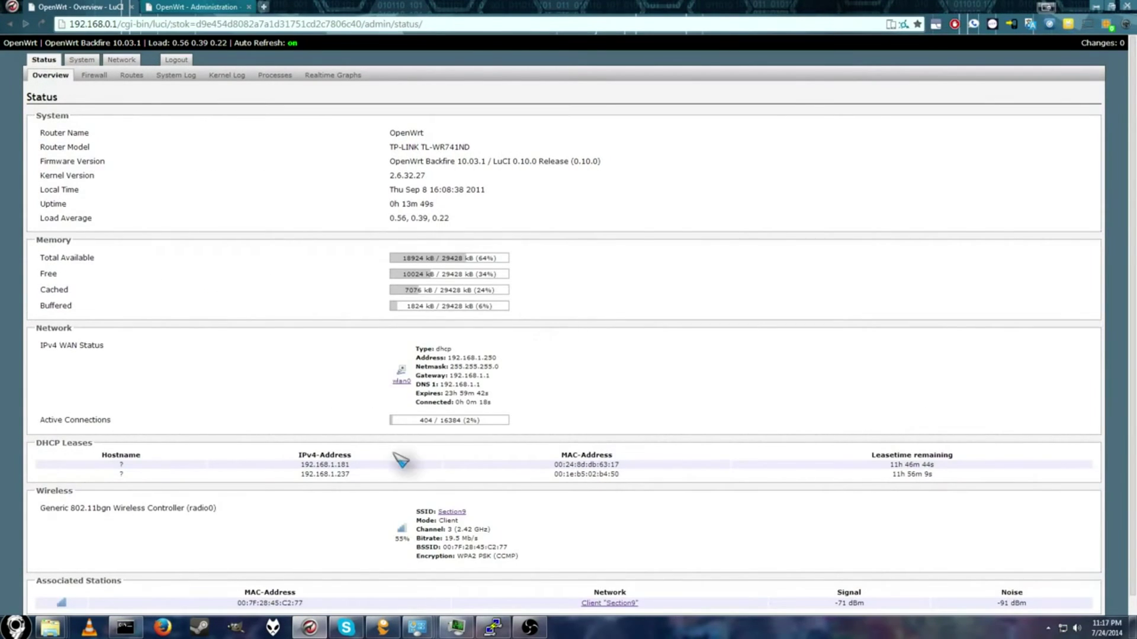
Step: Review the Status Overview showing WAN at 192.168.1.250 over the Section9 client link
{"action": "scroll", "coordinate": [421, 402], "scroll_direction": "down", "scroll_amount": 2}
{"action": "scroll", "coordinate": [423, 542], "scroll_direction": "up", "scroll_amount": 1}
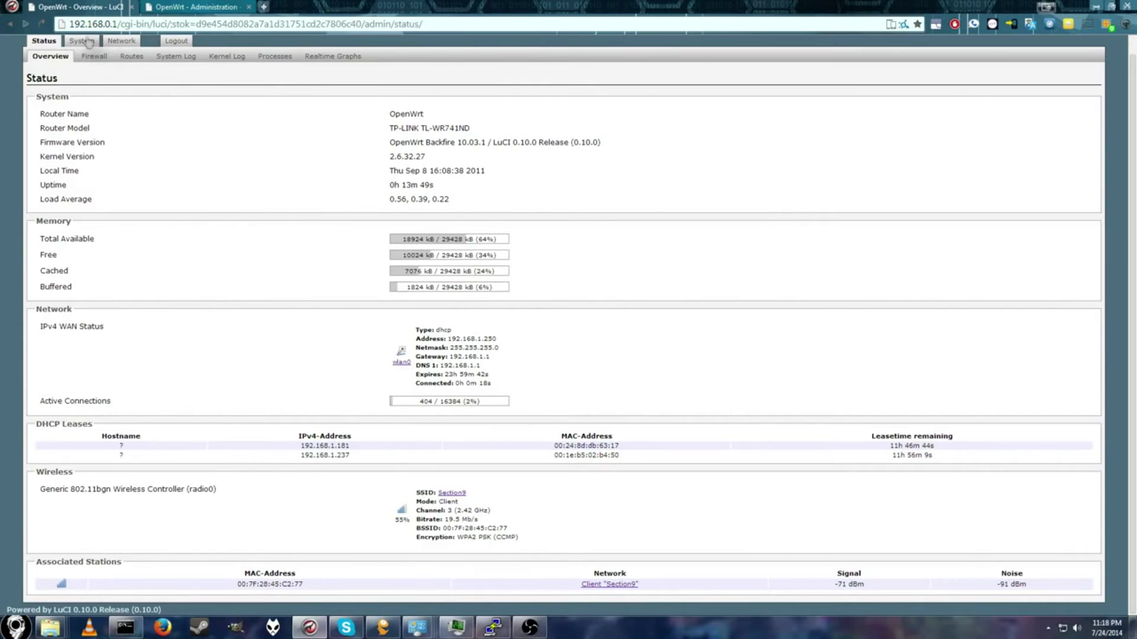
{"action": "left_click", "coordinate": [121, 40]}
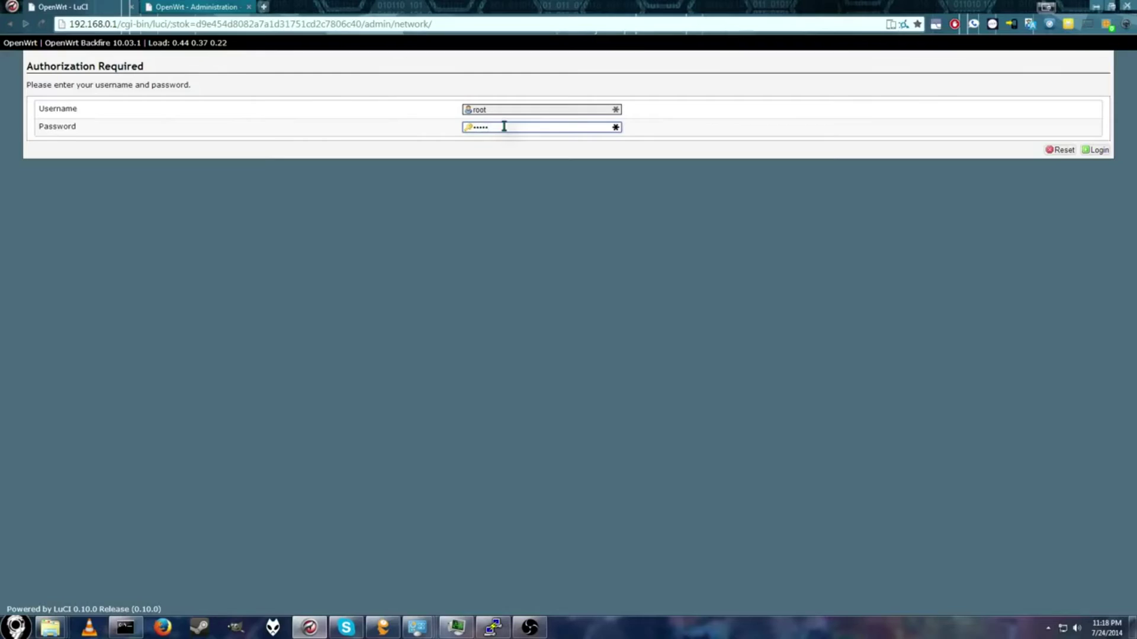
Step: Log back in and edit LAN, showing static 192.168.0.1 with DHCP start 100, limit 150, lease 12h
{"action": "key", "text": "Return"}
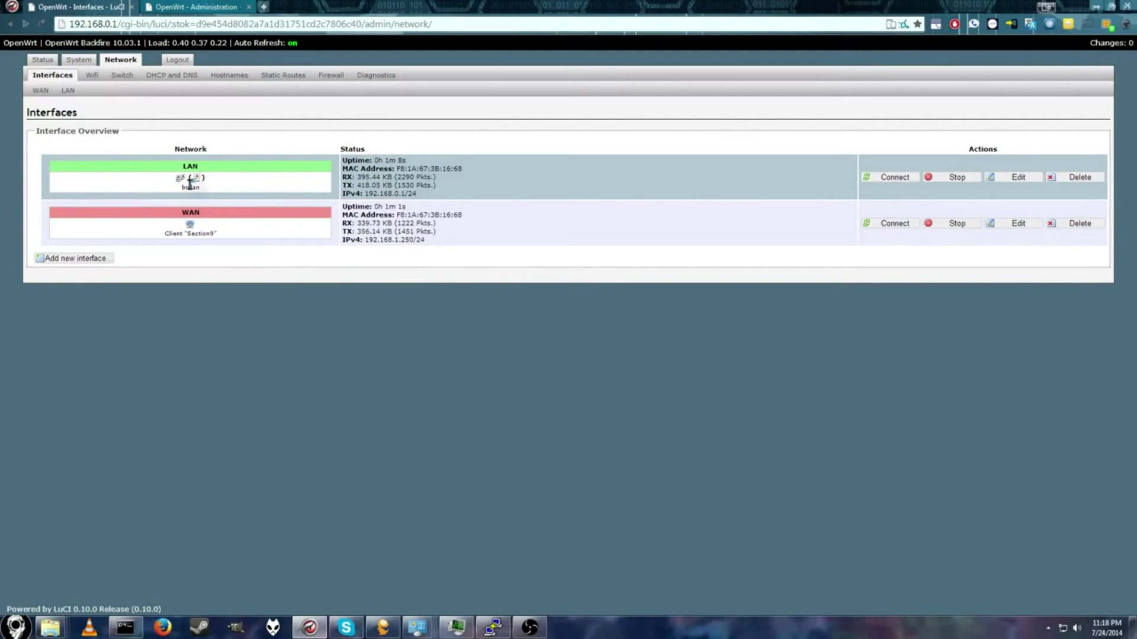
{"action": "left_click", "coordinate": [1018, 177]}
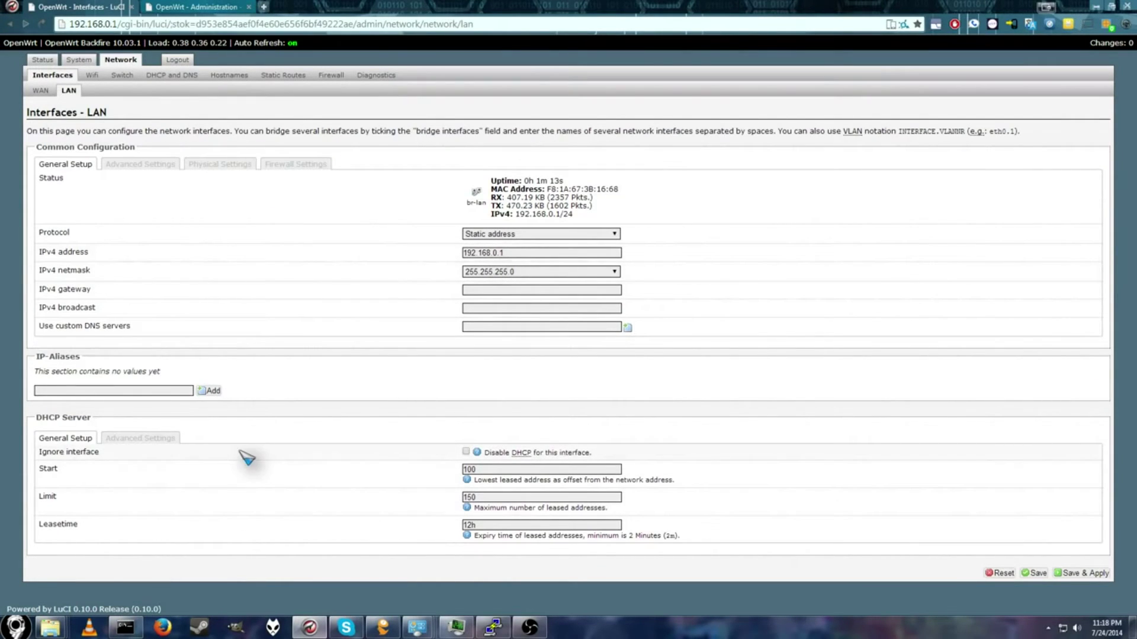
Step: Tick 'Disable DHCP for this interface' on LAN and Save & Apply
{"action": "left_click", "coordinate": [466, 452]}
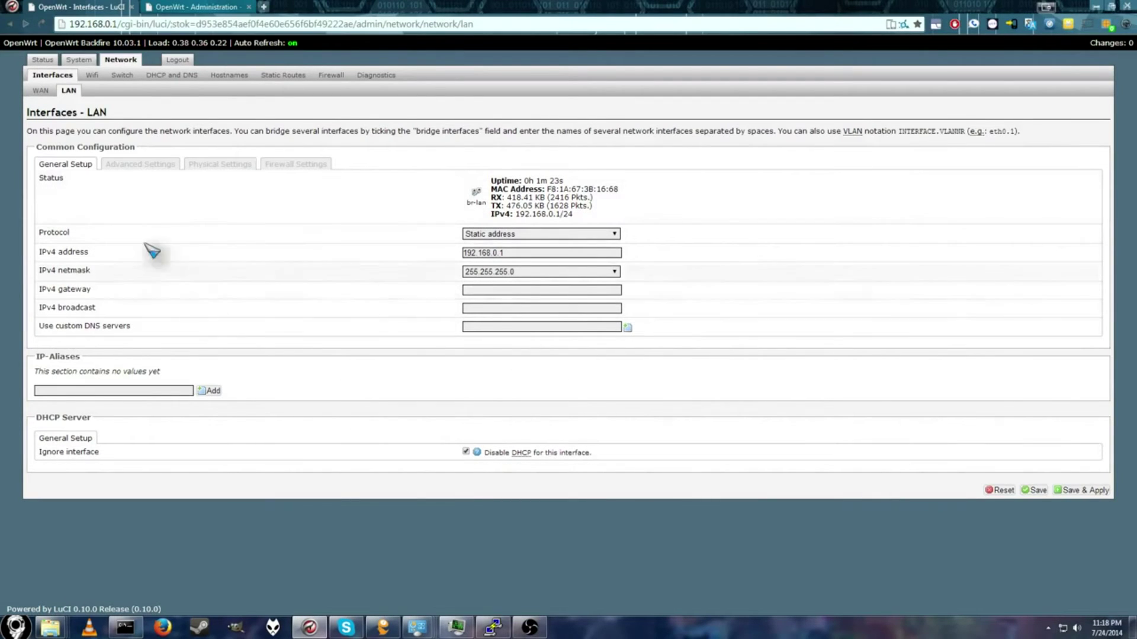
{"action": "left_click", "coordinate": [1080, 493]}
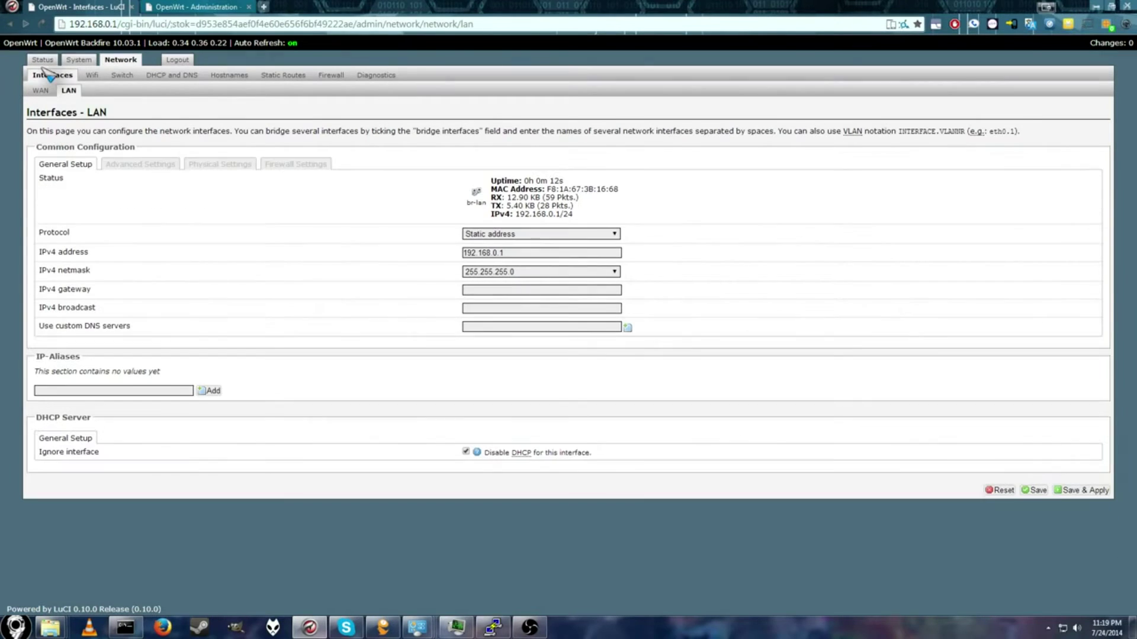
Step: Review the Status overview, then confirm from Diagnostics that pinging openwrt.org gets 5/5 replies, 0% loss
{"action": "left_click", "coordinate": [40, 60]}
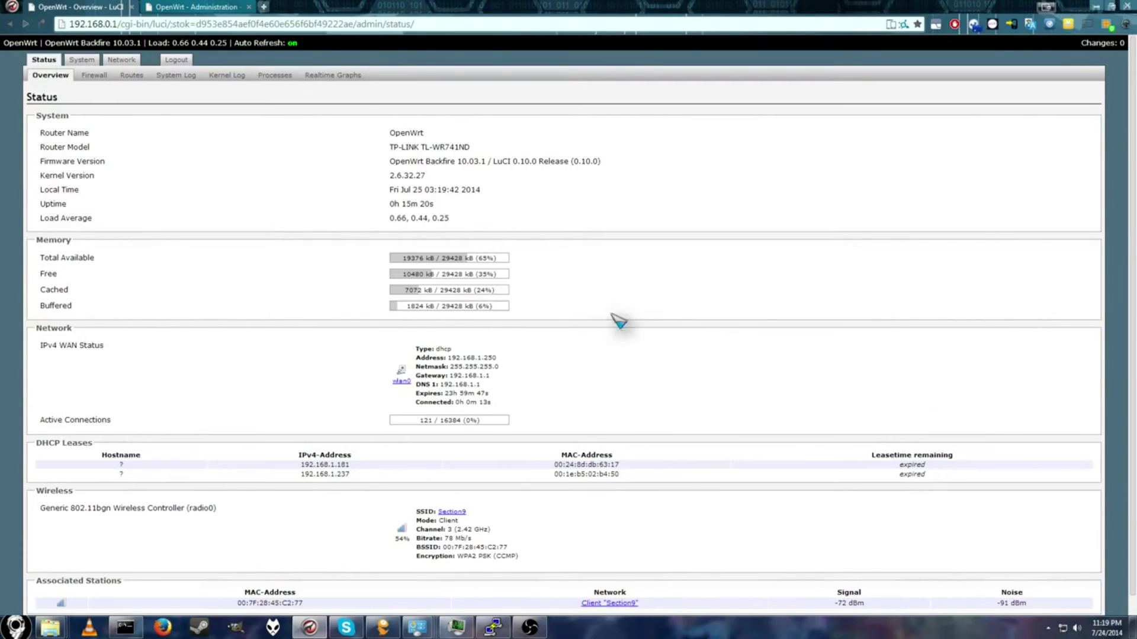
{"action": "scroll", "coordinate": [474, 473], "scroll_direction": "down", "scroll_amount": 1}
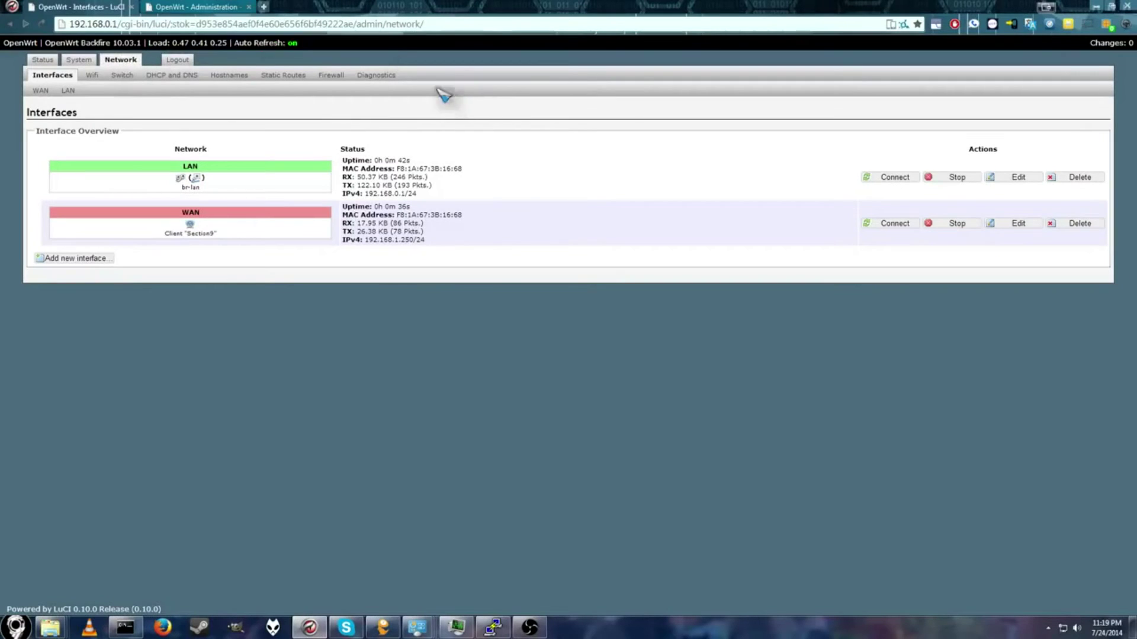
{"action": "left_click", "coordinate": [394, 77]}
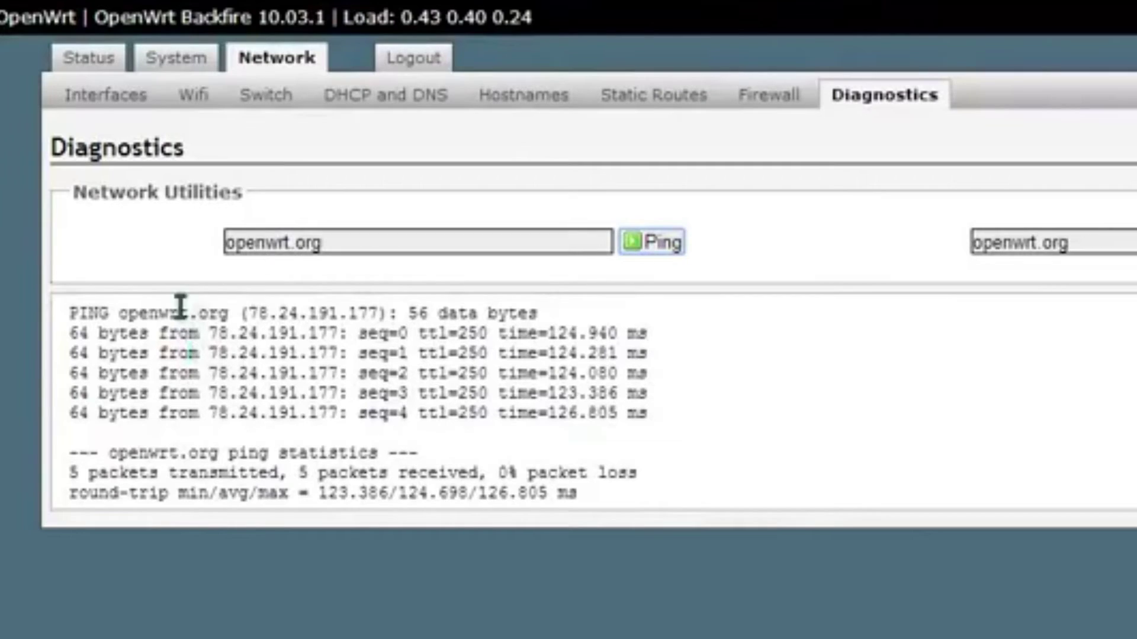
{"action": "left_click_drag", "start_coordinate": [132, 324], "coordinate": [728, 551]}
{"action": "left_click", "coordinate": [776, 609]}
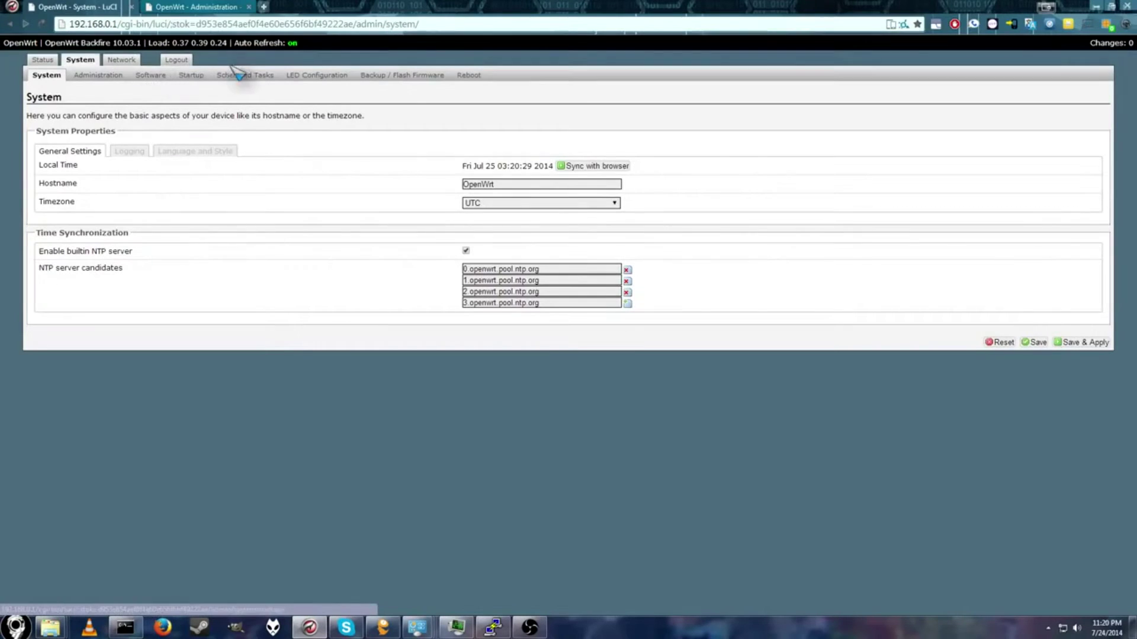
Step: Filter the Software packages for 'relayd' and list the matching available packages
{"action": "left_click", "coordinate": [158, 77]}
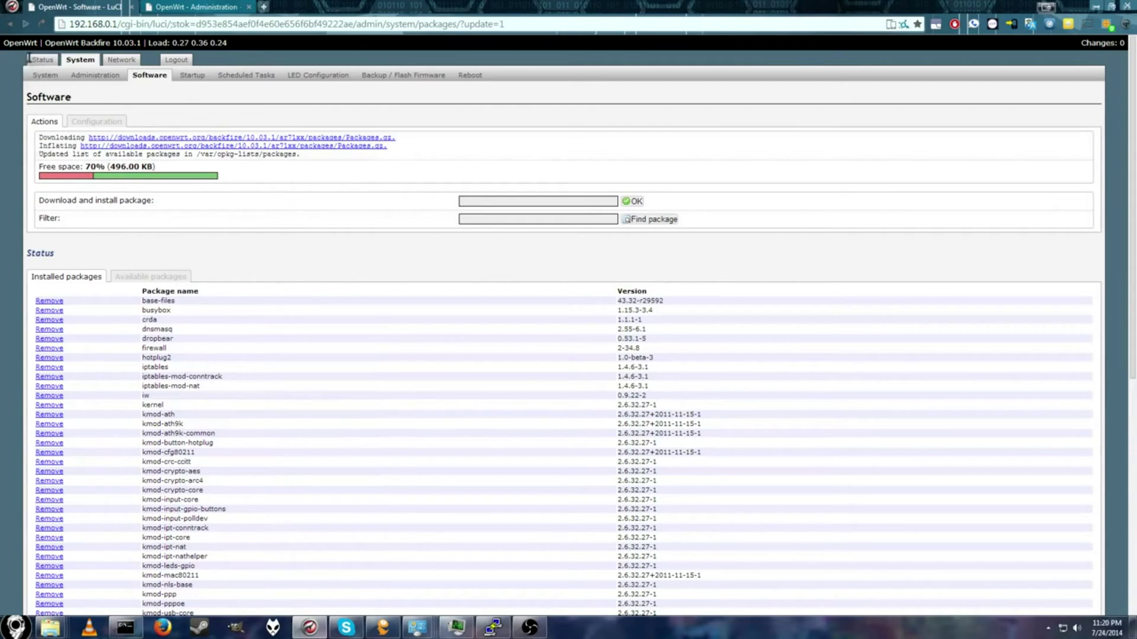
{"action": "left_click", "coordinate": [43, 25]}
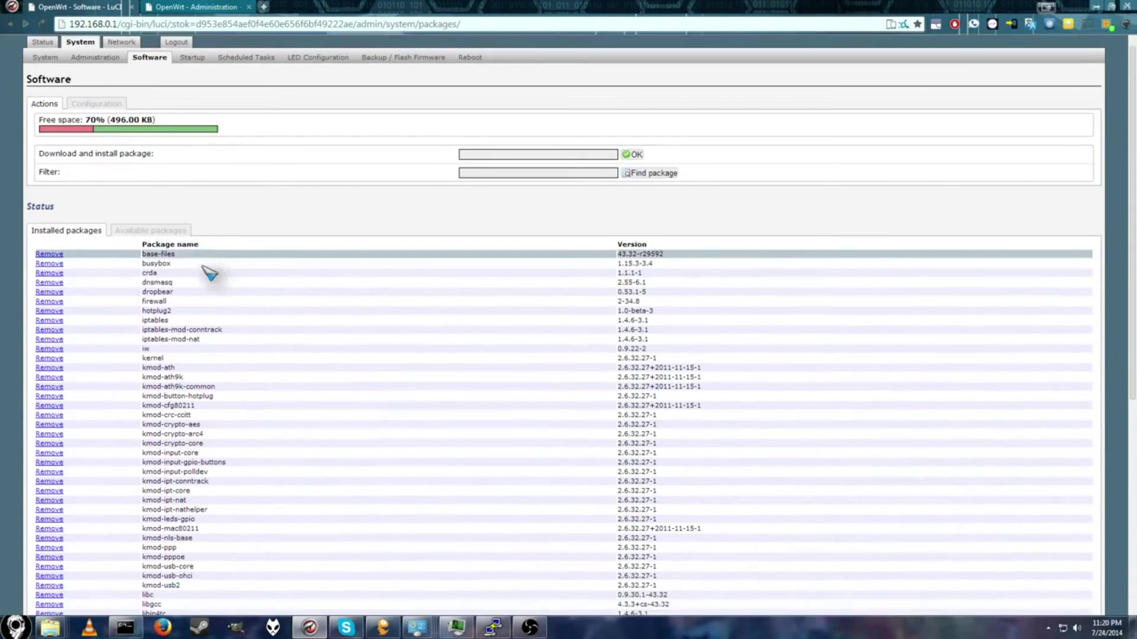
{"action": "scroll", "coordinate": [208, 272], "scroll_direction": "down", "scroll_amount": 10}
{"action": "left_click", "coordinate": [514, 191]}
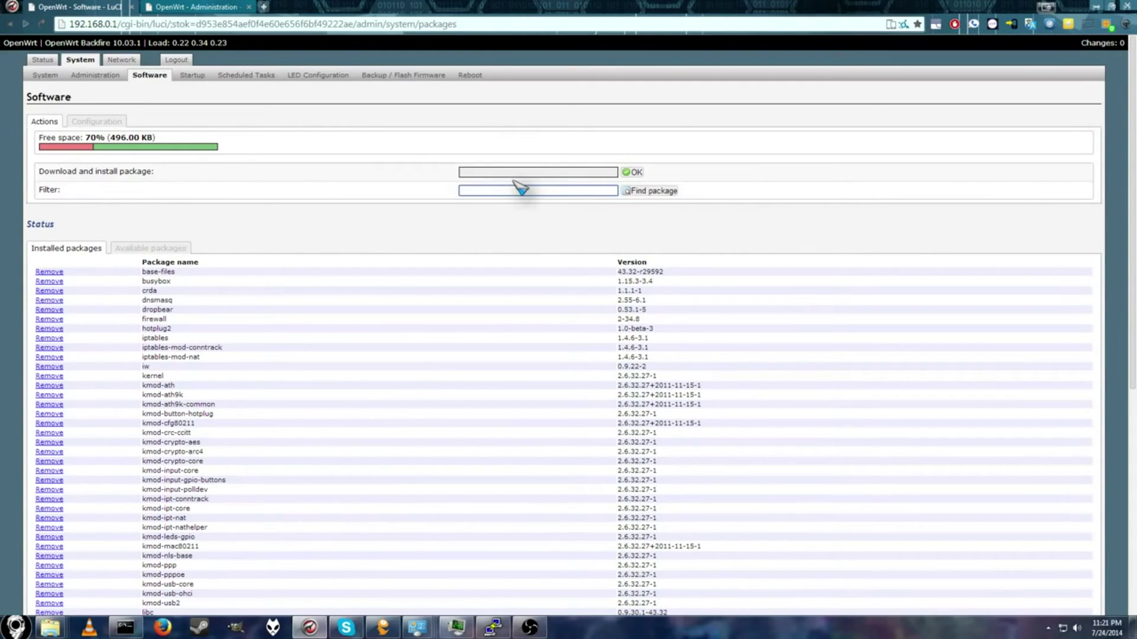
{"action": "type", "text": "rel"}
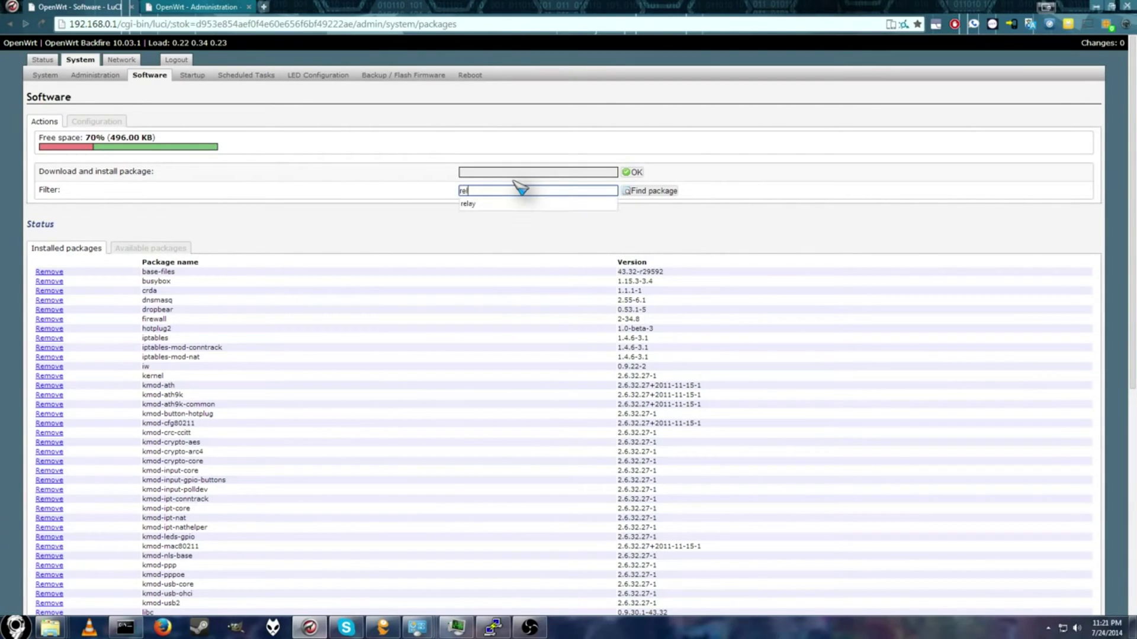
{"action": "type", "text": "ayd"}
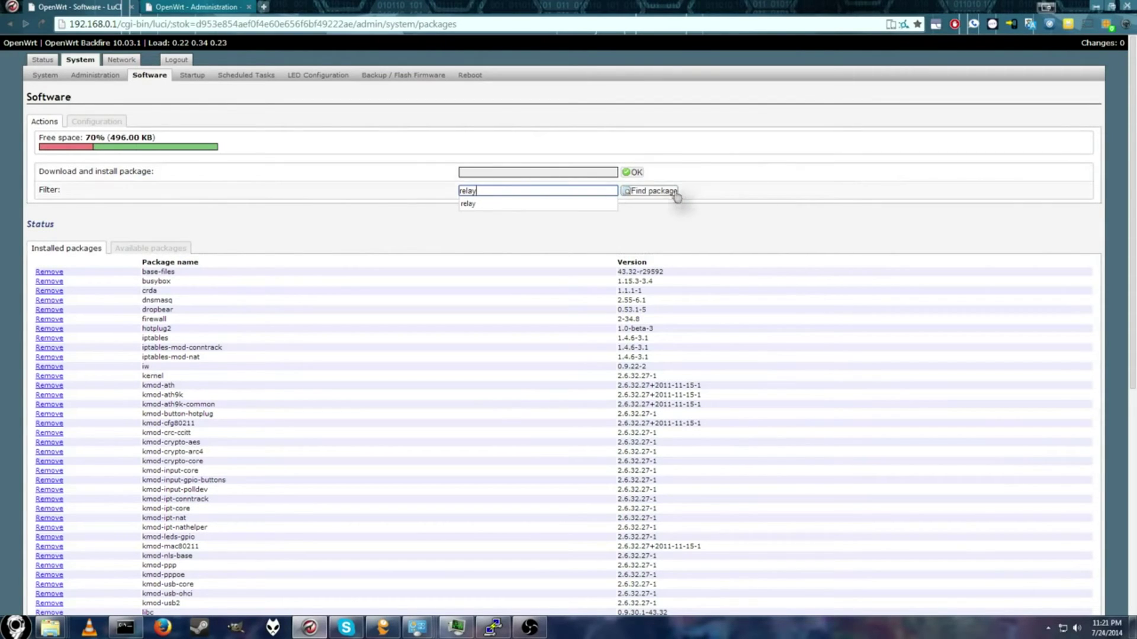
{"action": "left_click", "coordinate": [648, 193]}
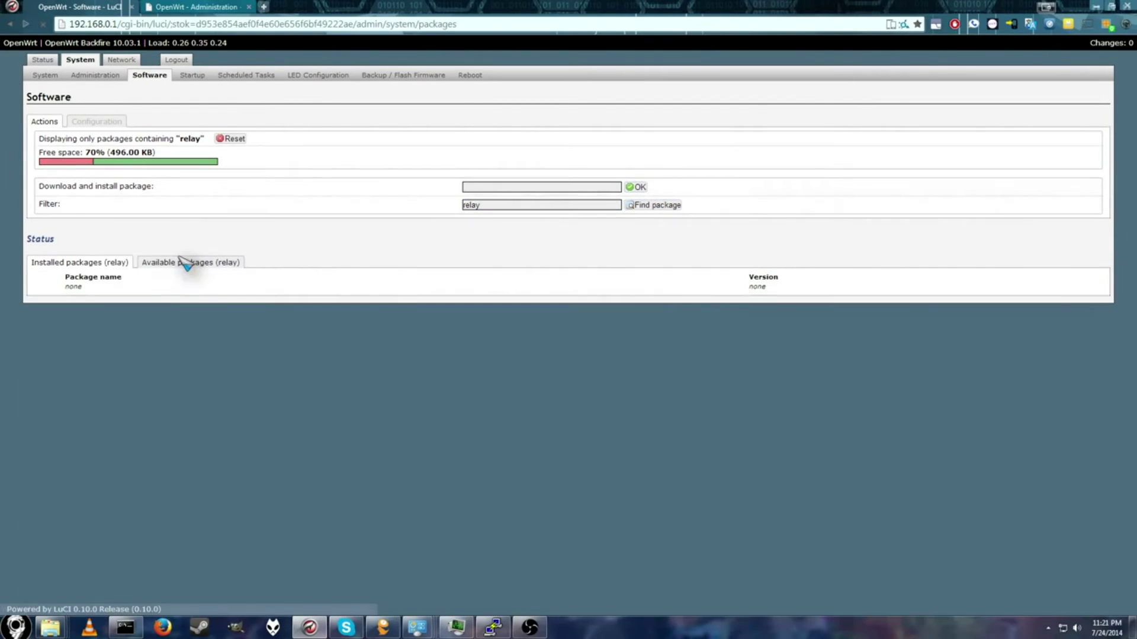
{"action": "left_click", "coordinate": [179, 262]}
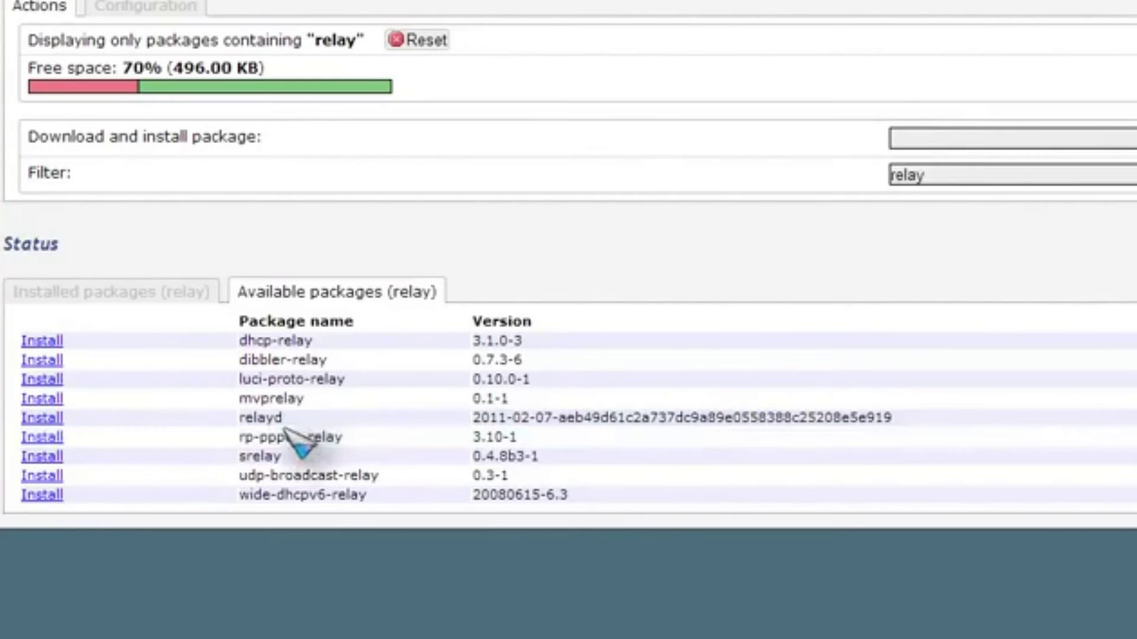
Step: Install the relayd package, which also pulls in libubox
{"action": "left_click_drag", "start_coordinate": [292, 419], "coordinate": [233, 414]}
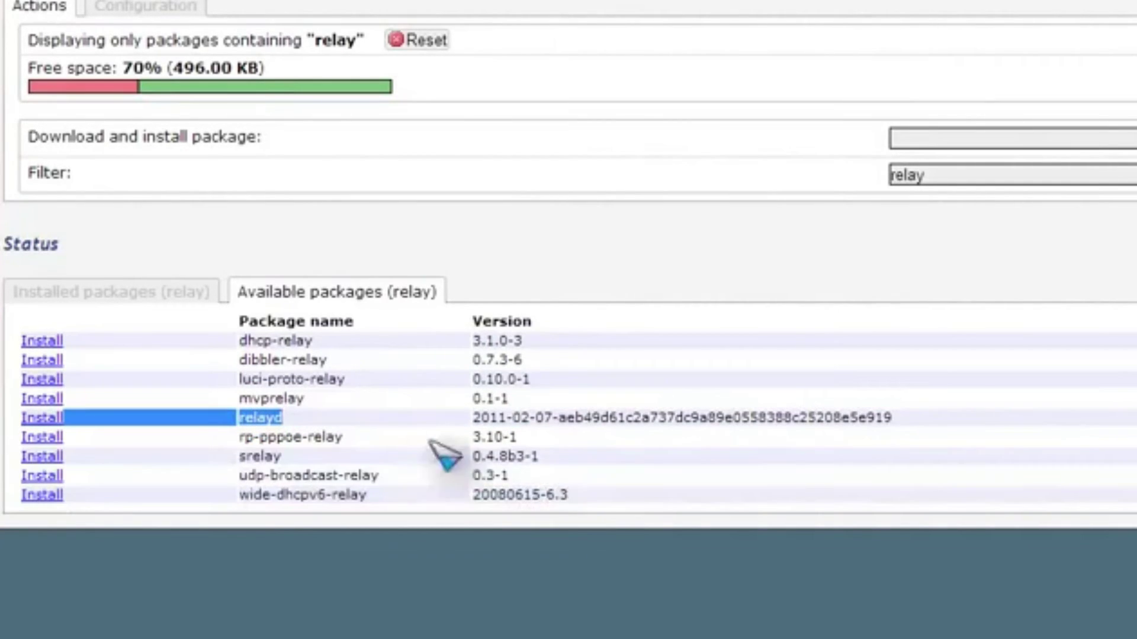
{"action": "left_click_drag", "start_coordinate": [369, 378], "coordinate": [231, 379]}
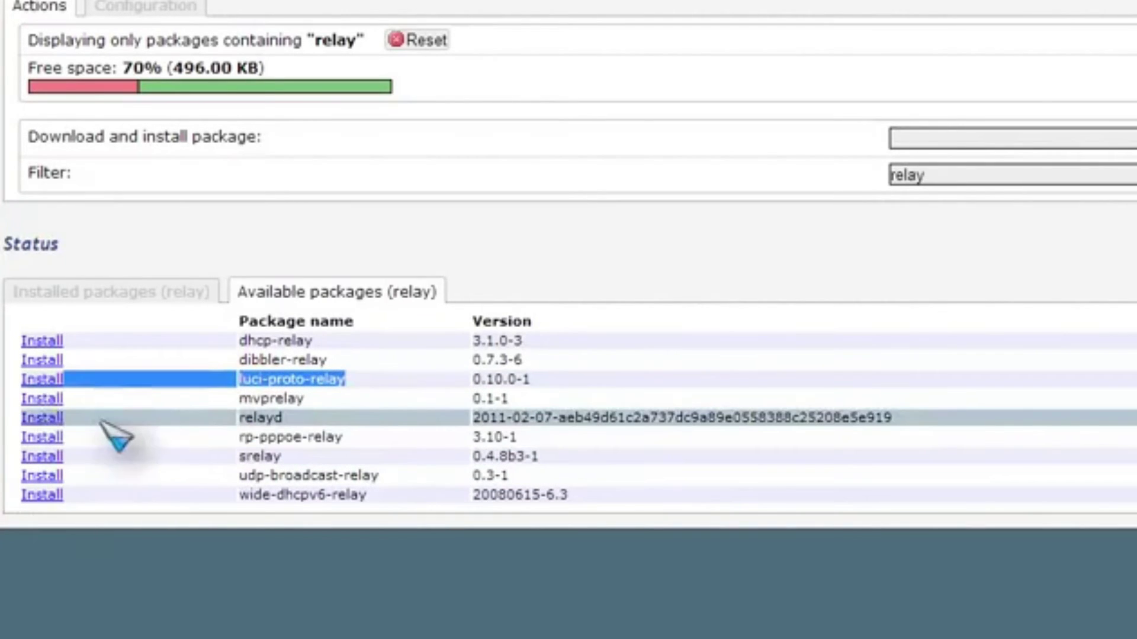
{"action": "left_click", "coordinate": [46, 419]}
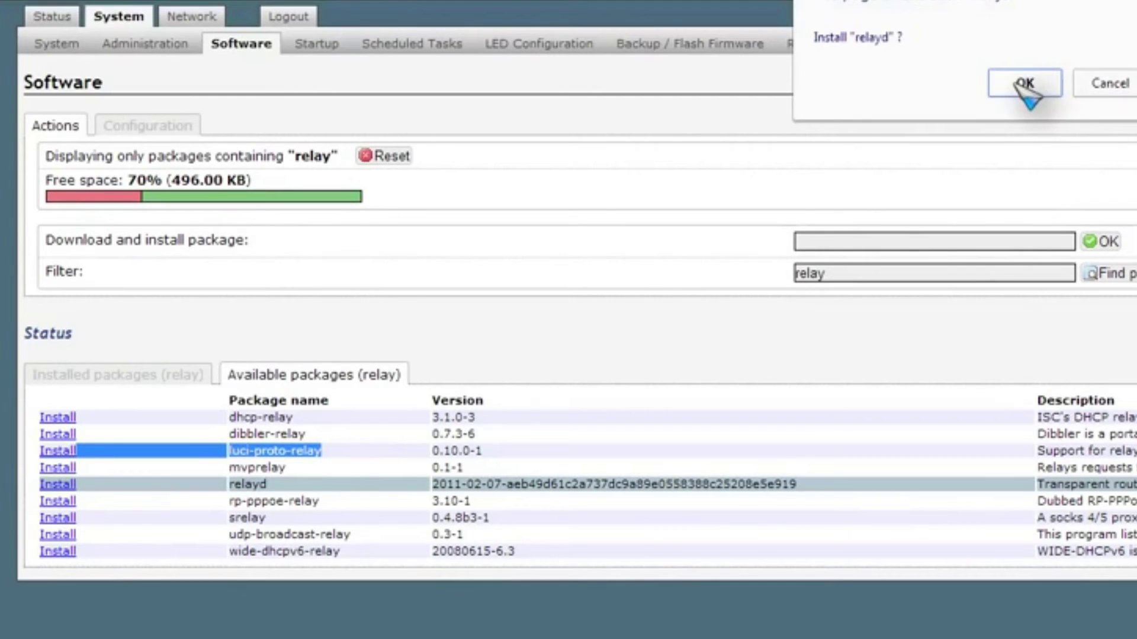
{"action": "left_click", "coordinate": [1024, 84]}
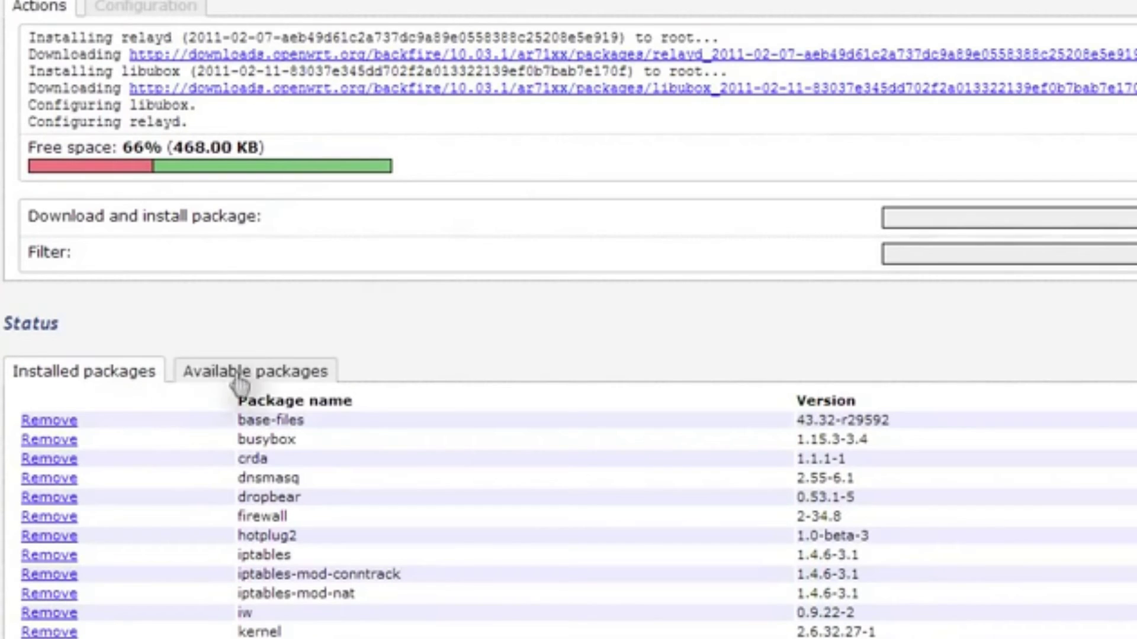
Step: Filter packages for 'relay' and install luci-proto-relay 0.10.0-1 from the available list
{"action": "left_click", "coordinate": [1015, 258]}
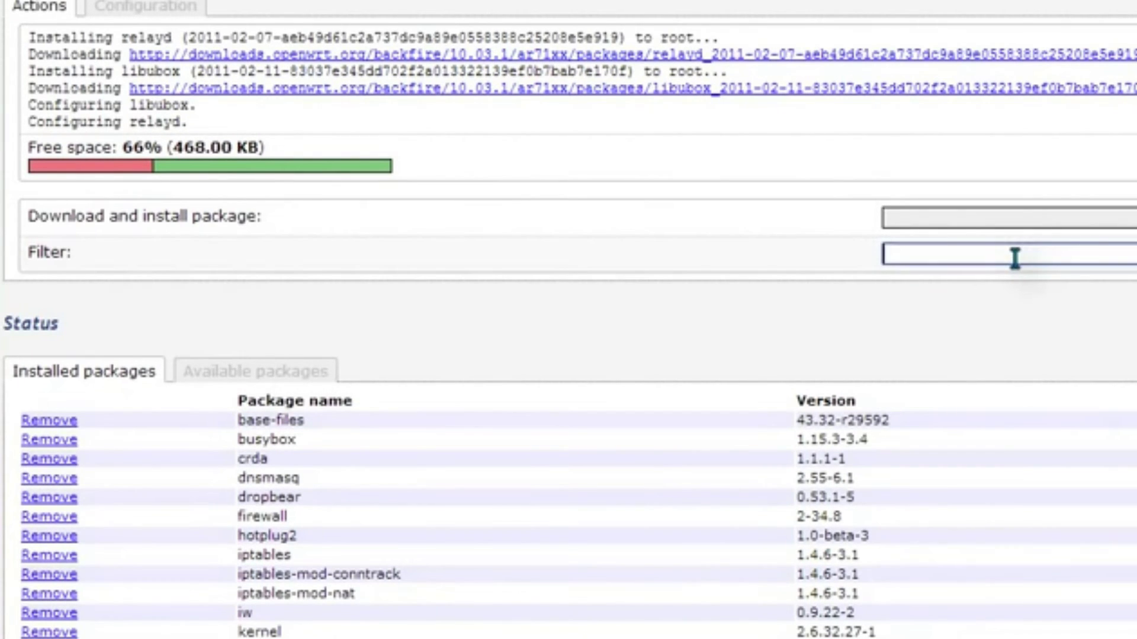
{"action": "type", "text": "r"}
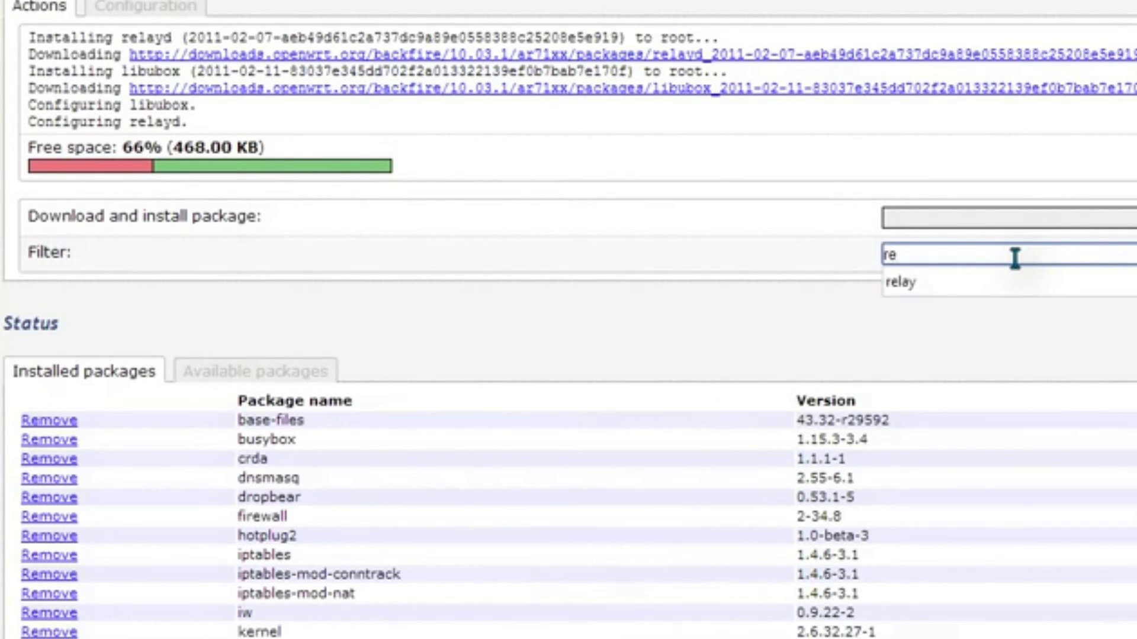
{"action": "type", "text": "e"}
{"action": "left_click", "coordinate": [924, 285]}
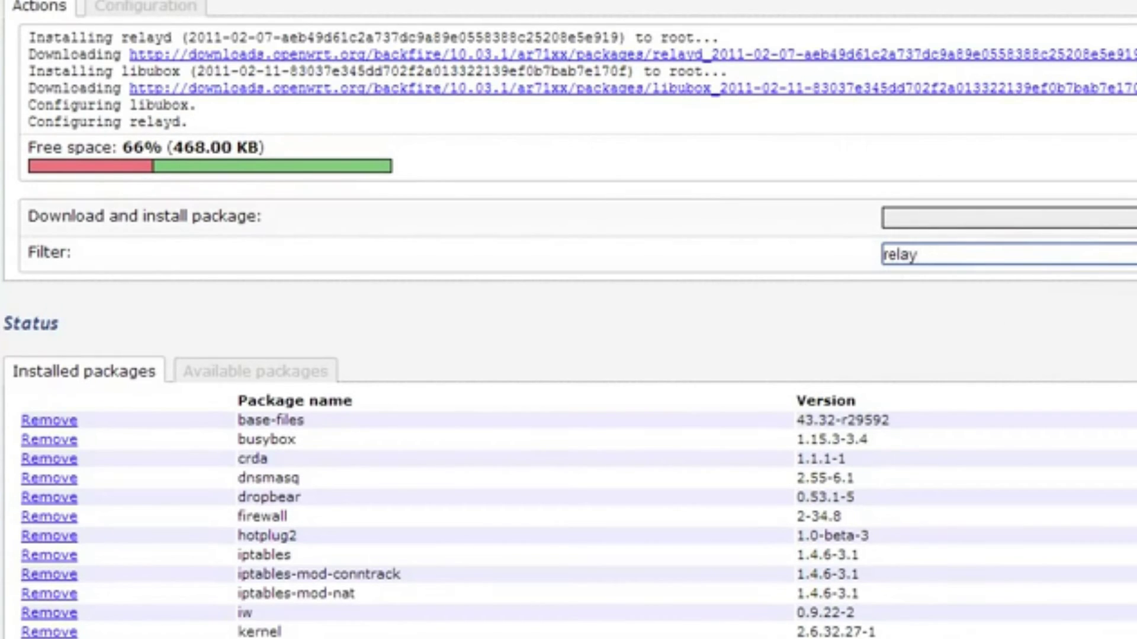
{"action": "key", "text": "Return"}
{"action": "left_click", "coordinate": [331, 296]}
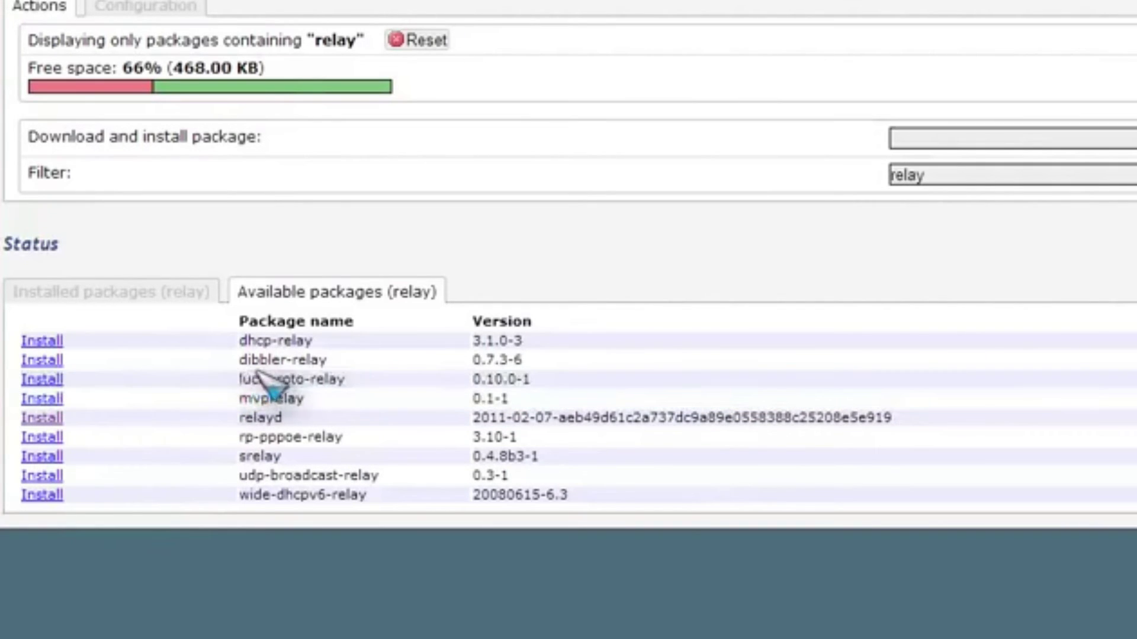
{"action": "left_click_drag", "start_coordinate": [346, 379], "coordinate": [98, 392]}
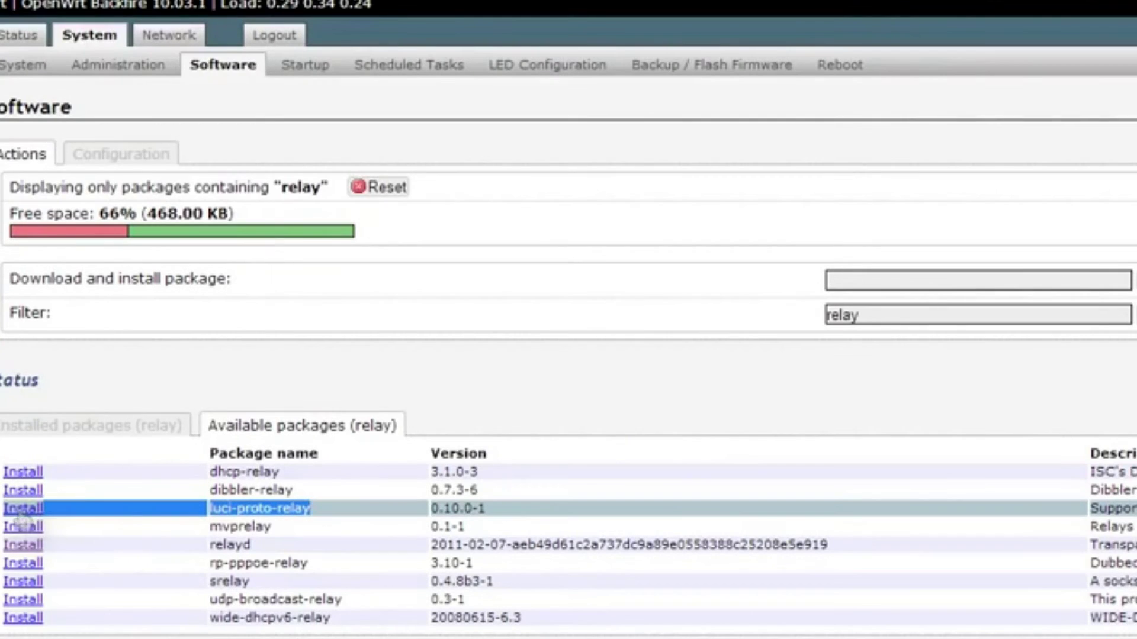
{"action": "left_click", "coordinate": [22, 508]}
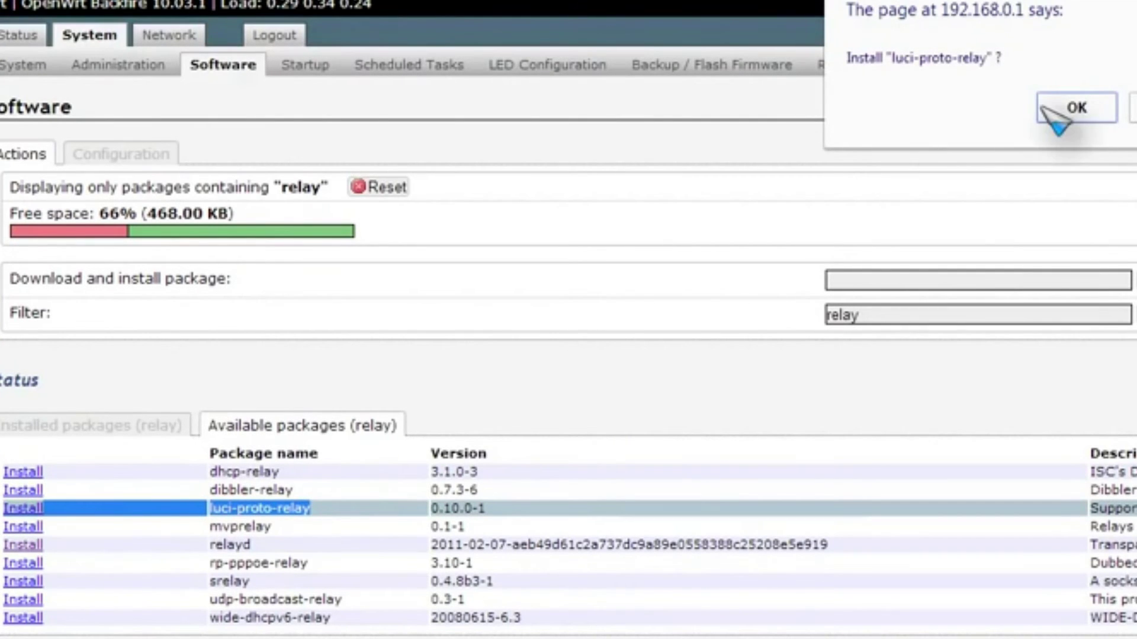
{"action": "left_click", "coordinate": [1077, 109]}
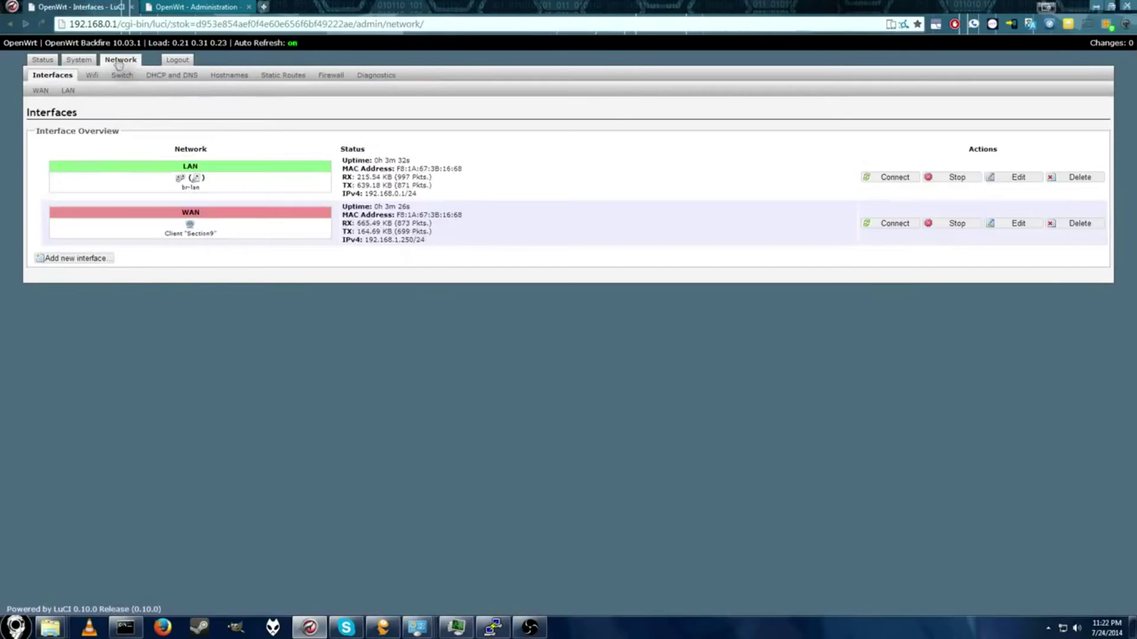
Step: Add a new interface named stargate using the Relay bridge protocol
{"action": "left_click", "coordinate": [97, 258]}
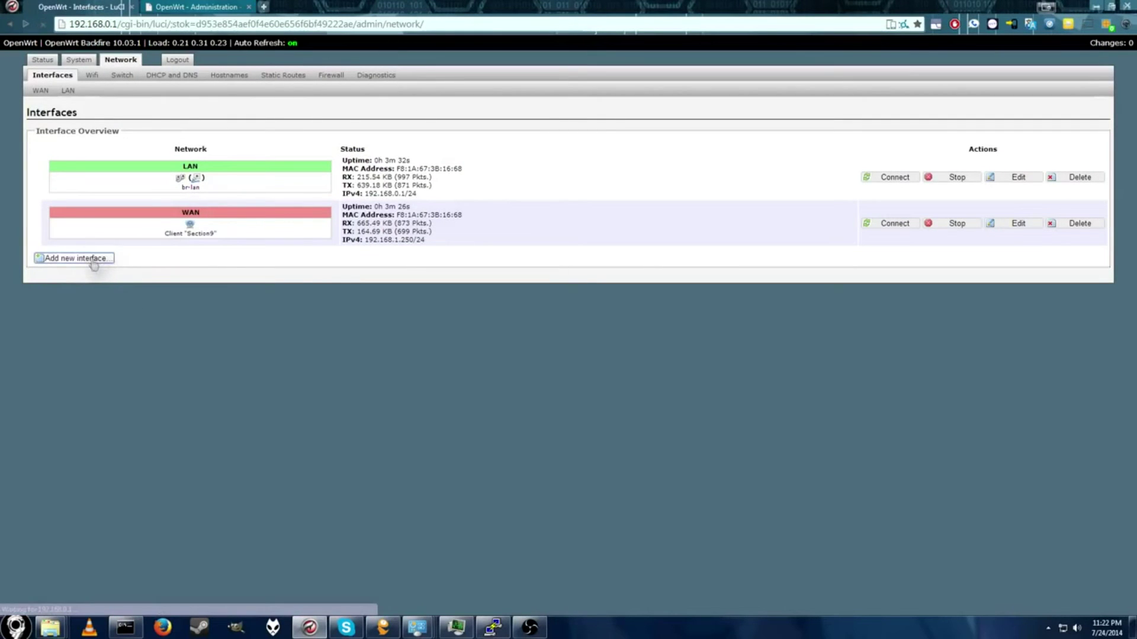
{"action": "left_click", "coordinate": [532, 127]}
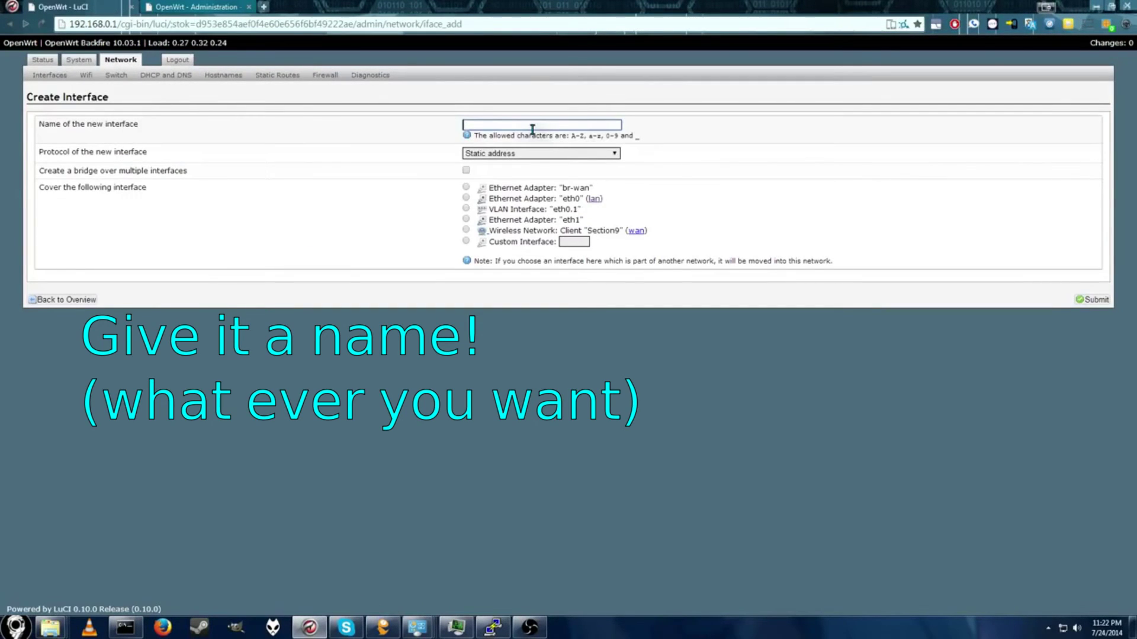
{"action": "type", "text": "St"}
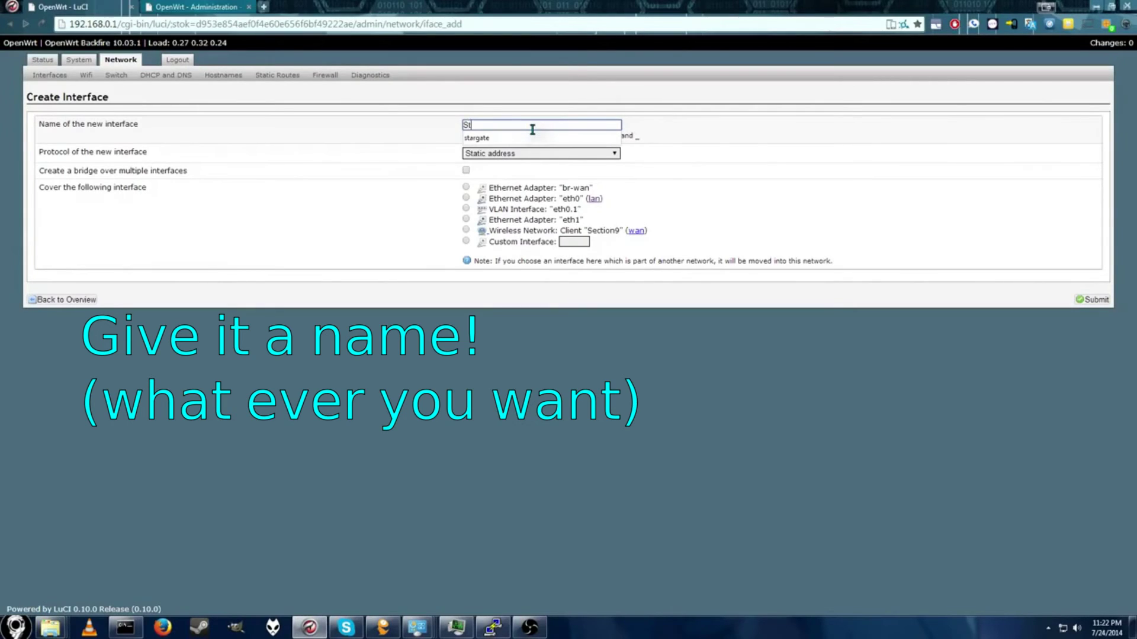
{"action": "left_click", "coordinate": [498, 139]}
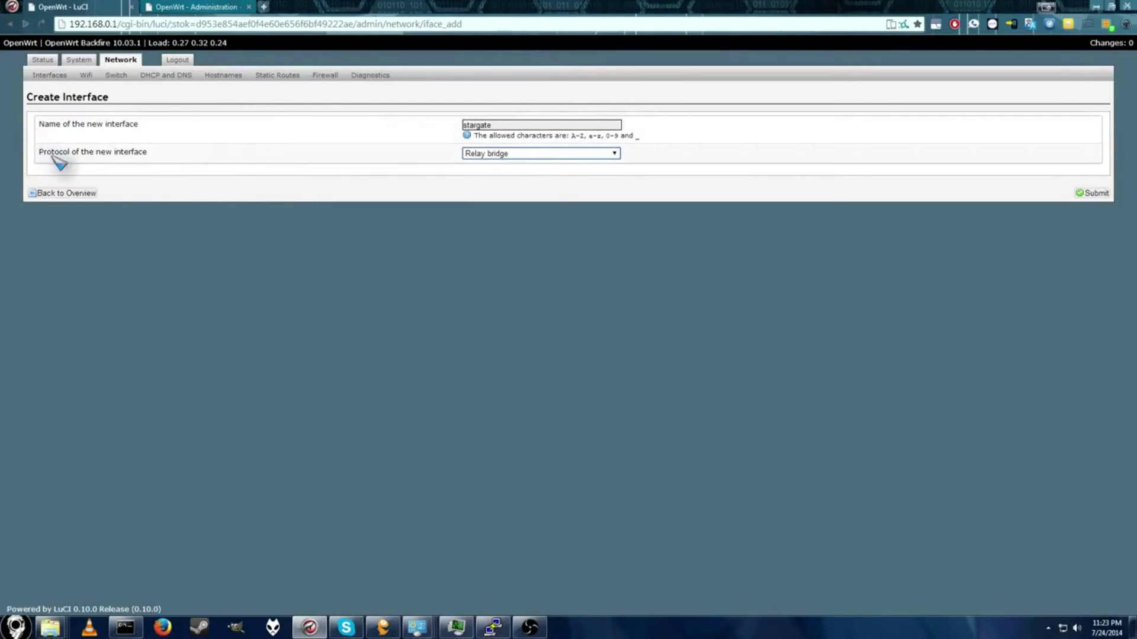
{"action": "left_click", "coordinate": [1094, 194]}
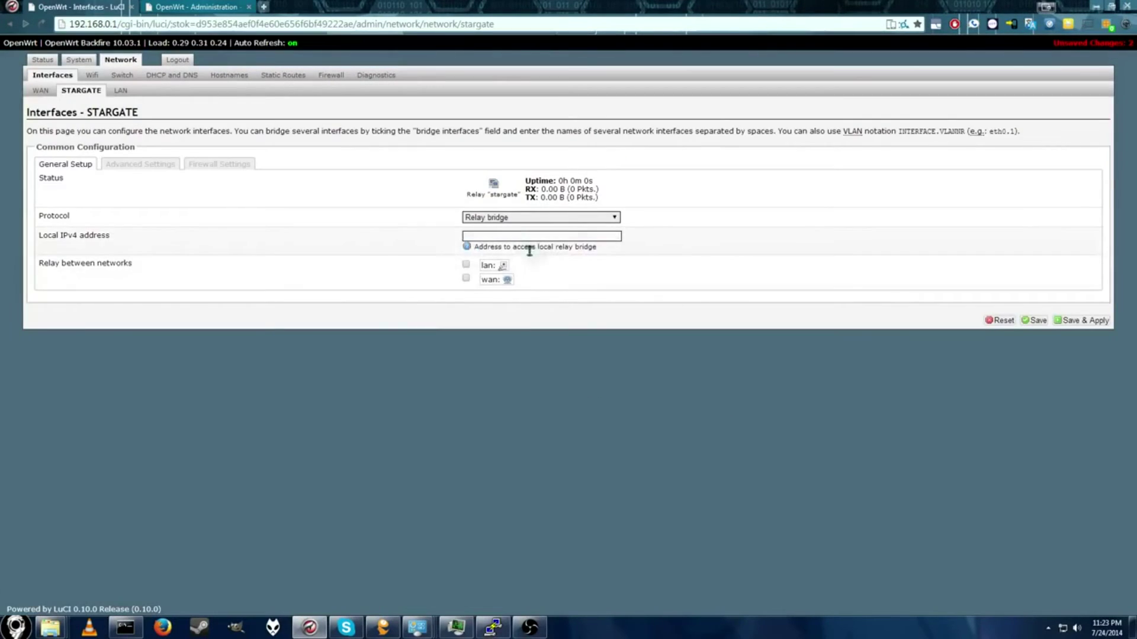
{"action": "left_click", "coordinate": [518, 237]}
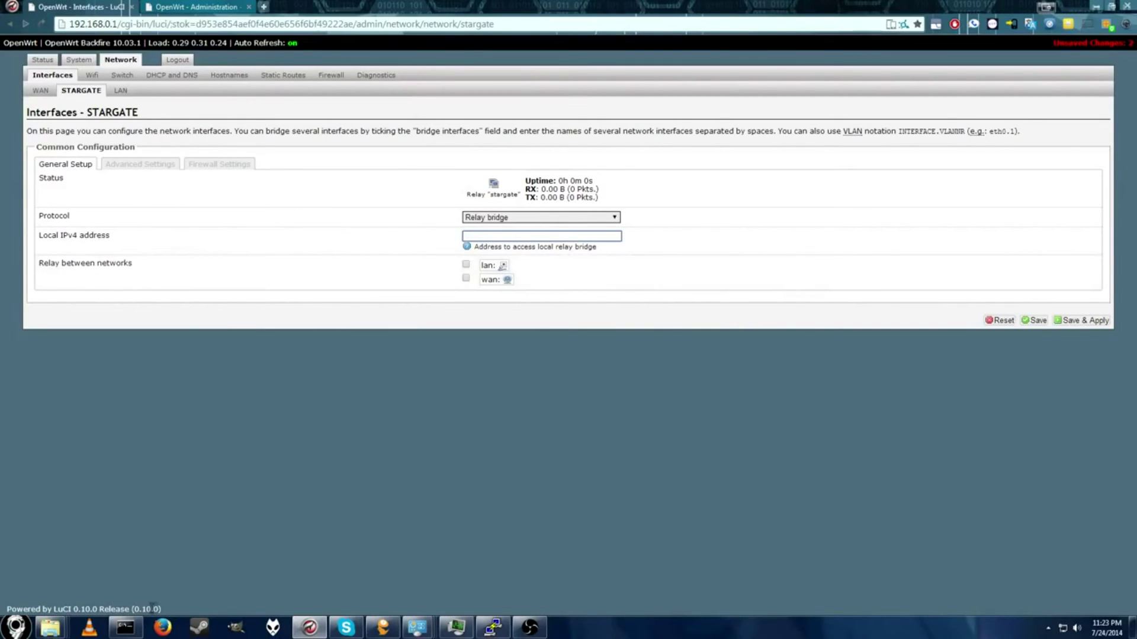
Step: Set STARGATE's local IPv4 address to 192.168.1.254, checking the PC's ipconfig output alongside
{"action": "left_click", "coordinate": [136, 628]}
{"action": "left_click_drag", "start_coordinate": [531, 245], "coordinate": [570, 379]}
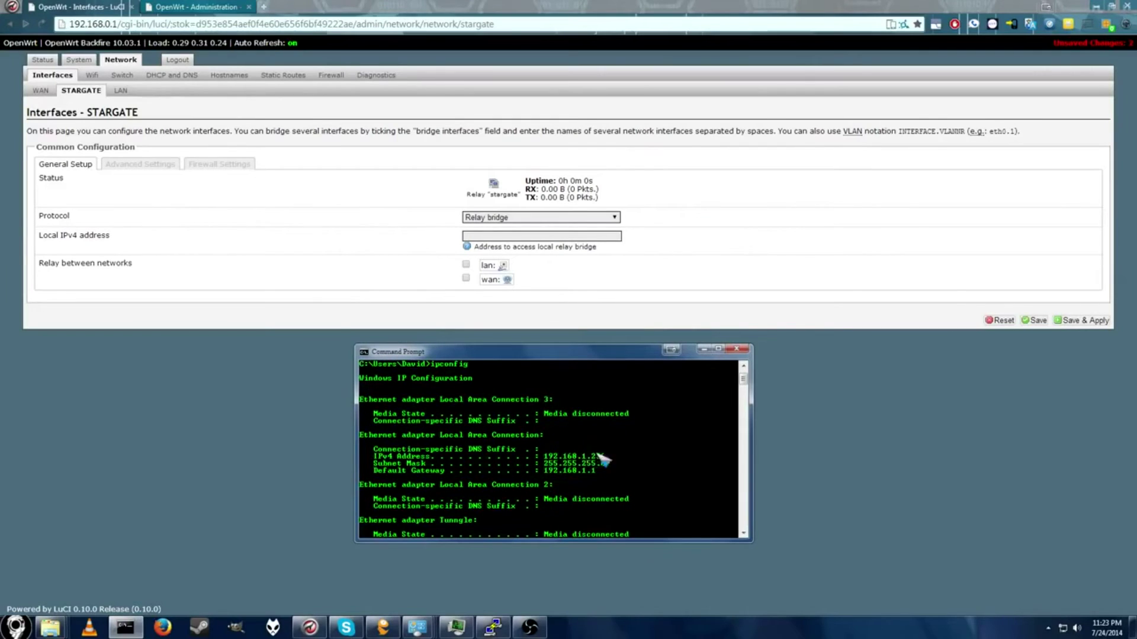
{"action": "left_click", "coordinate": [546, 236]}
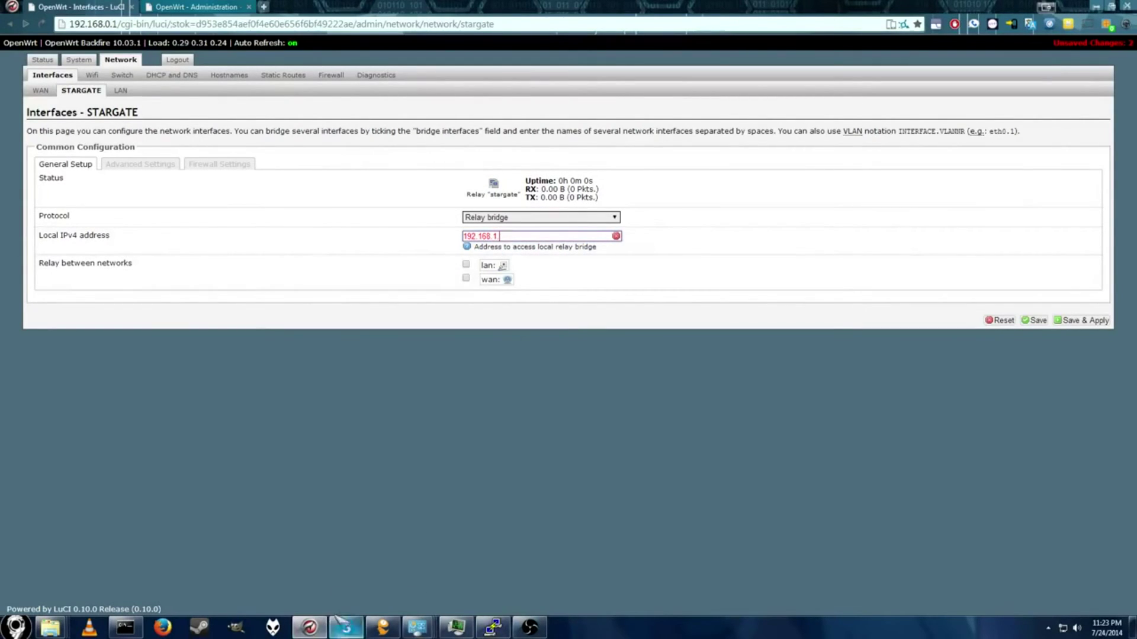
{"action": "left_click", "coordinate": [457, 628]}
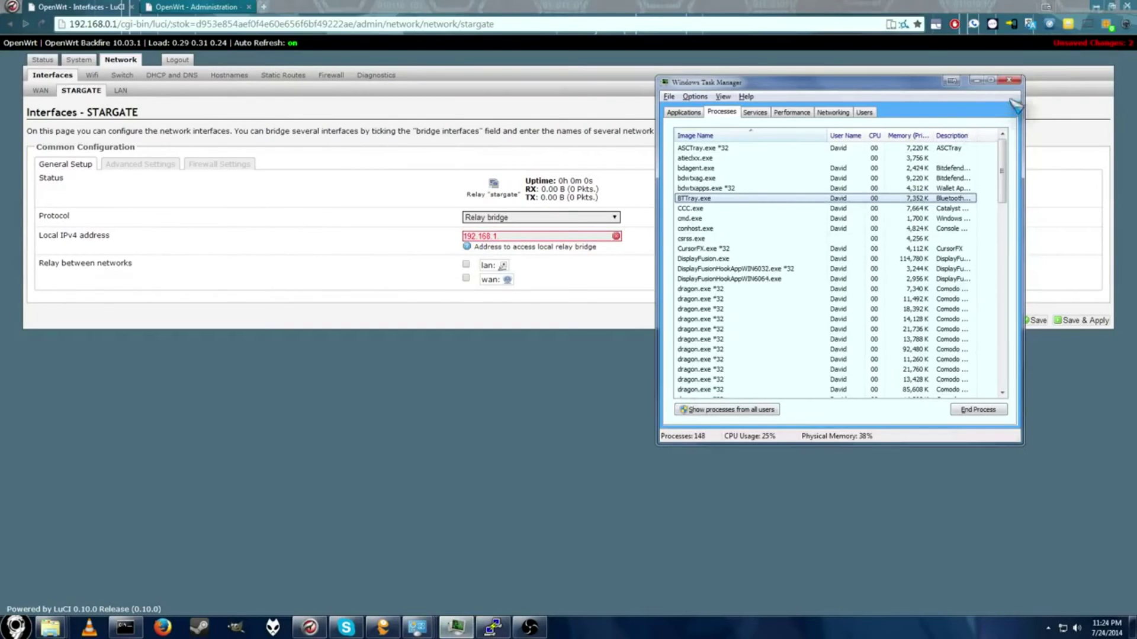
{"action": "left_click", "coordinate": [988, 77]}
{"action": "left_click", "coordinate": [125, 628]}
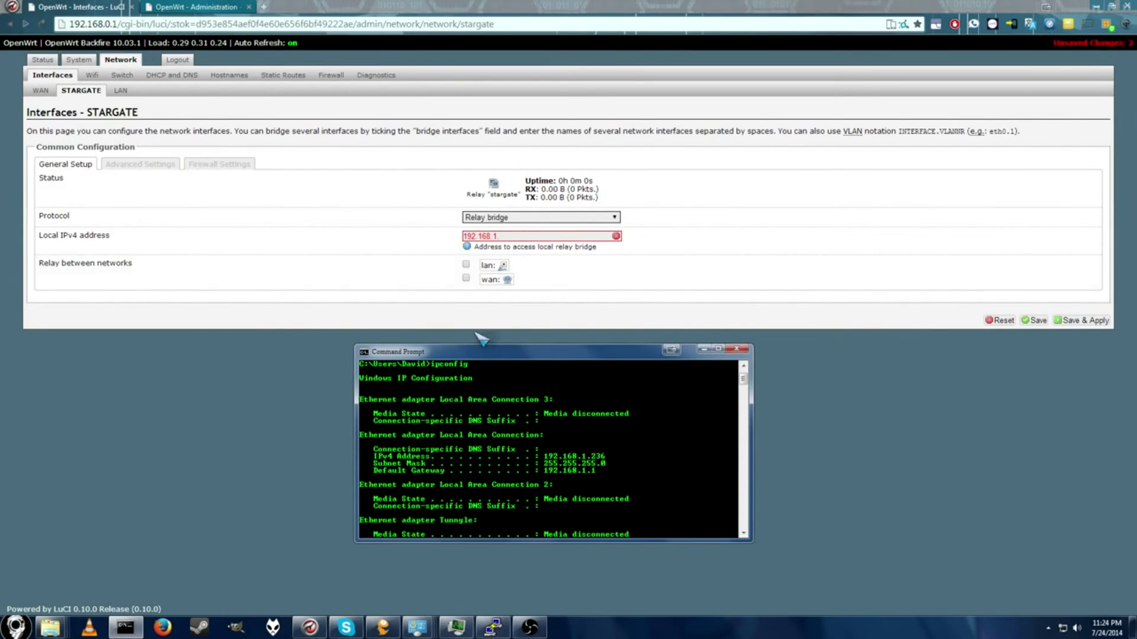
{"action": "left_click", "coordinate": [540, 238]}
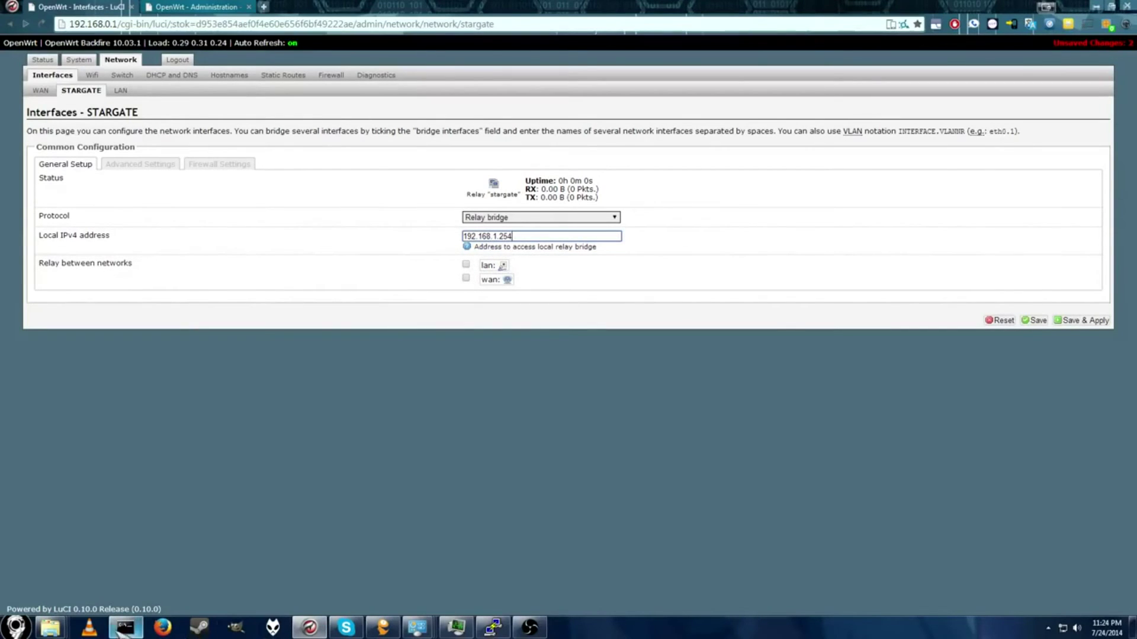
Step: Enable relaying between the lan and wan networks
{"action": "left_click", "coordinate": [125, 627]}
{"action": "left_click", "coordinate": [734, 302]}
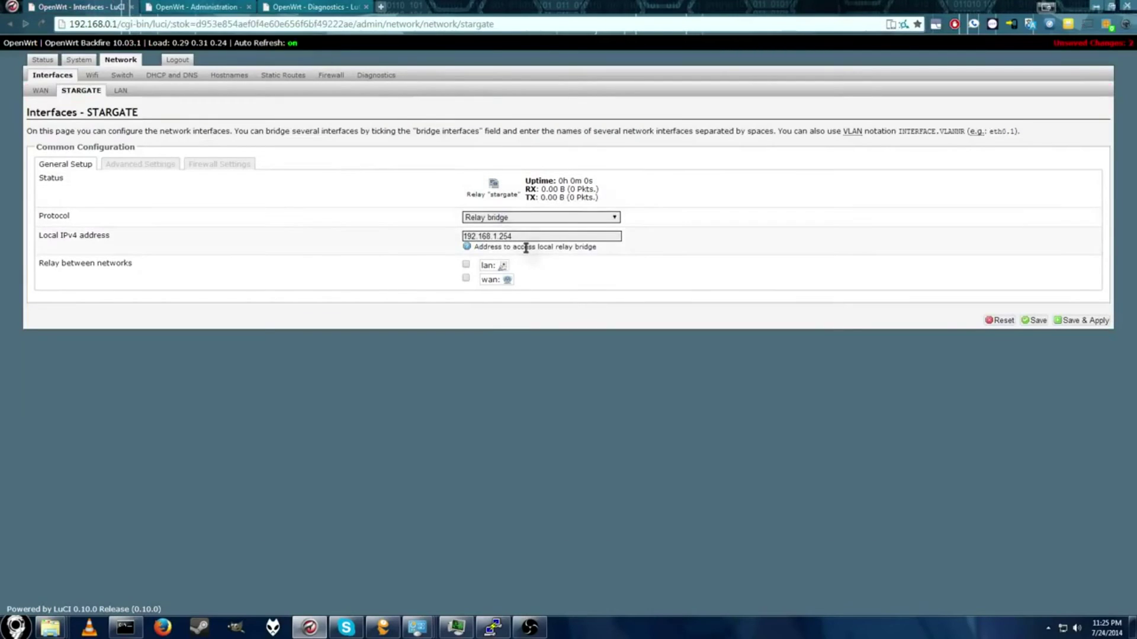
{"action": "left_click", "coordinate": [466, 264]}
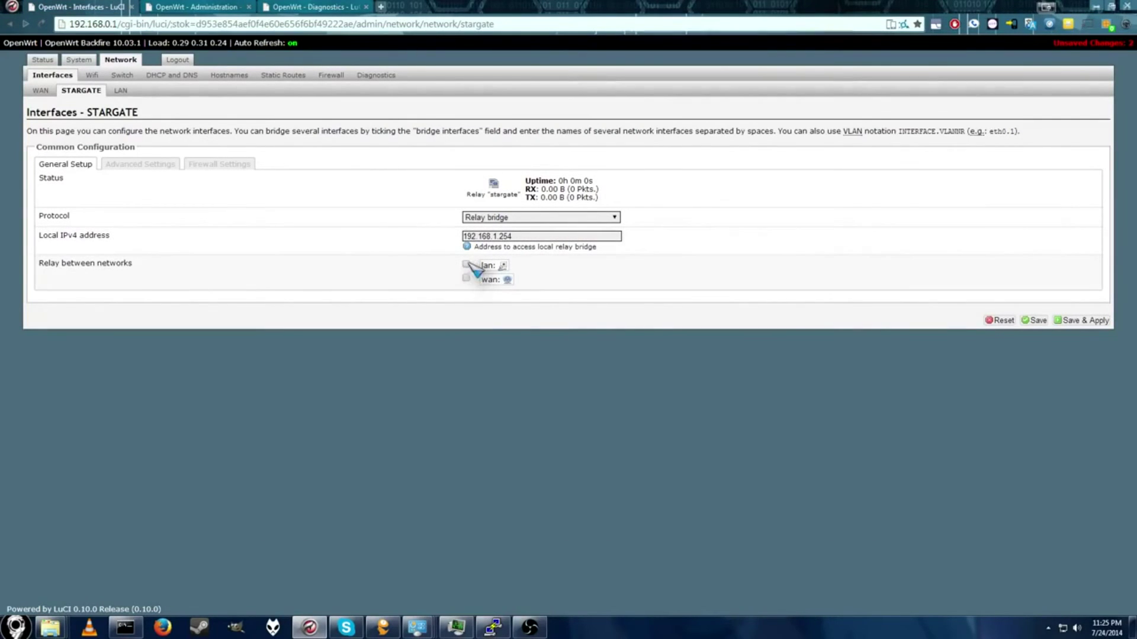
{"action": "left_click", "coordinate": [465, 278]}
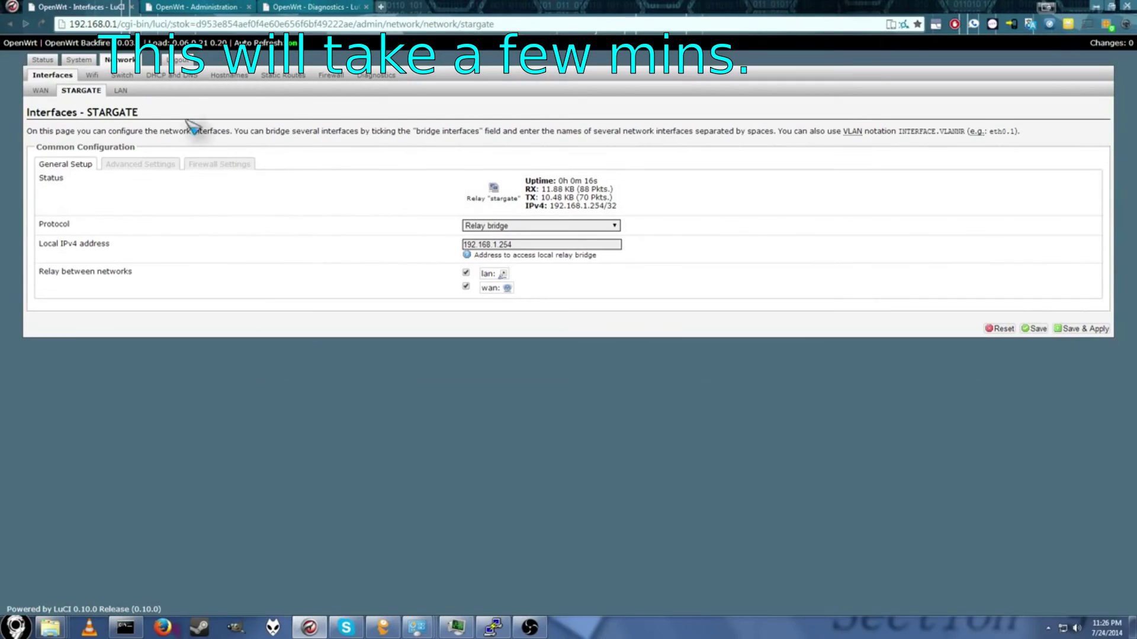
Step: Review the router's Status overview page
{"action": "left_click", "coordinate": [48, 64]}
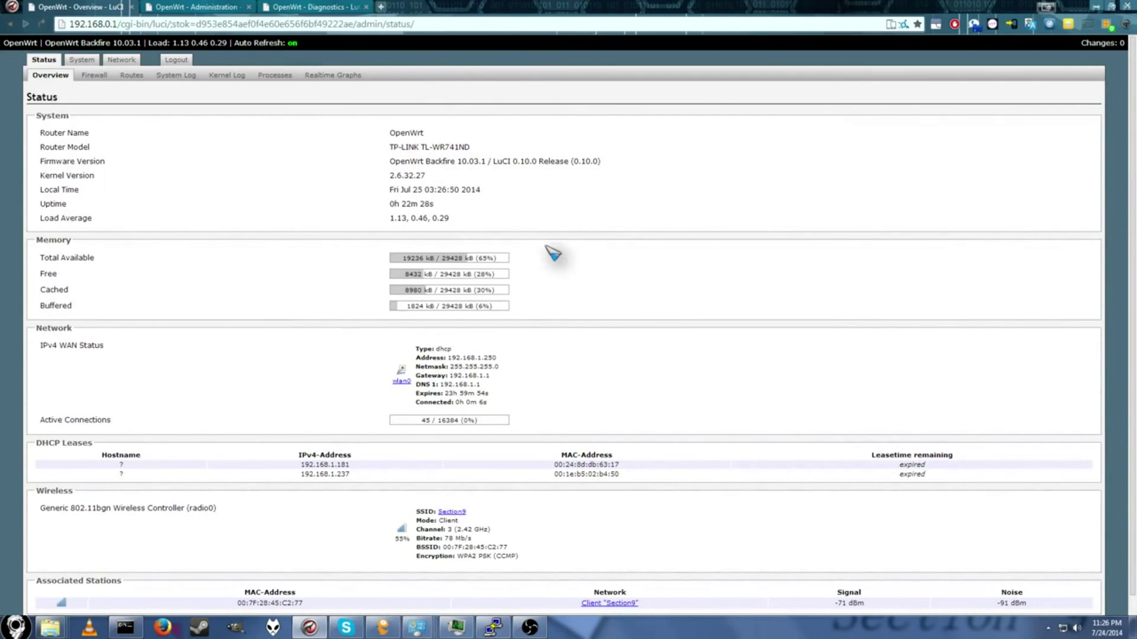
{"action": "scroll", "coordinate": [545, 246], "scroll_direction": "down", "scroll_amount": 1}
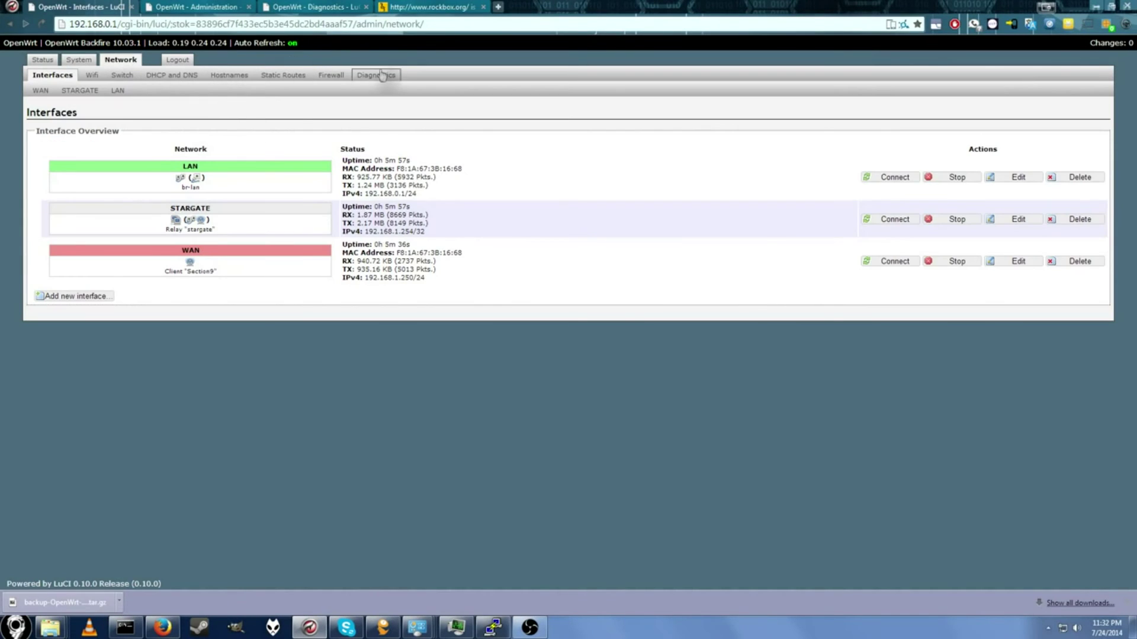
Step: Change the lan zone's Forward policy to accept in Firewall and Save & Apply
{"action": "left_click", "coordinate": [337, 76]}
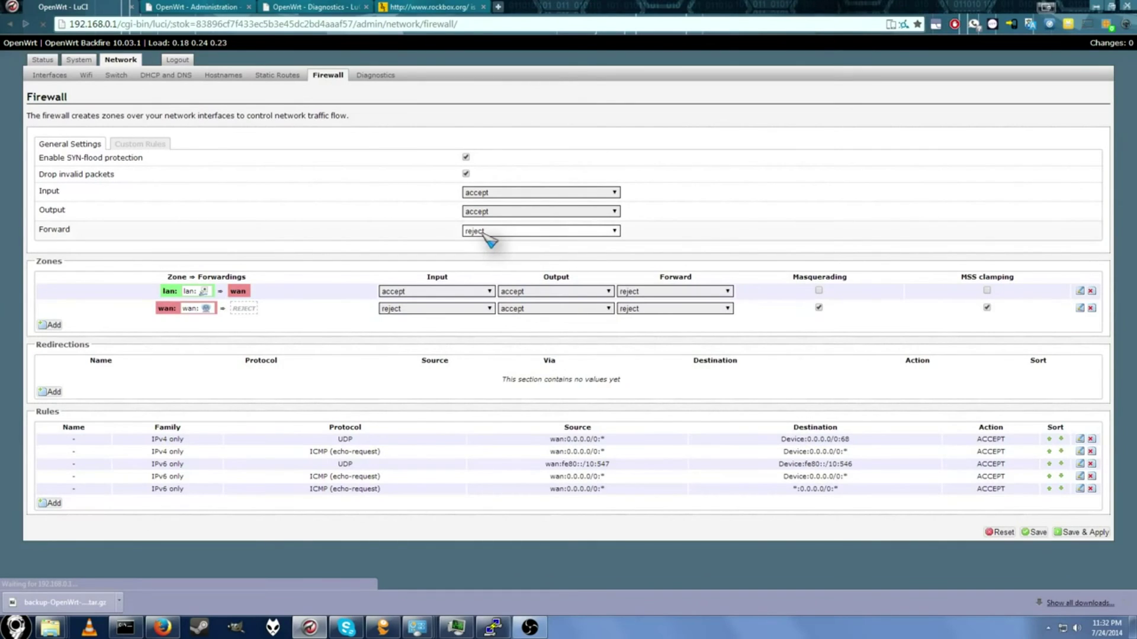
{"action": "left_click", "coordinate": [666, 292]}
{"action": "left_click", "coordinate": [665, 321]}
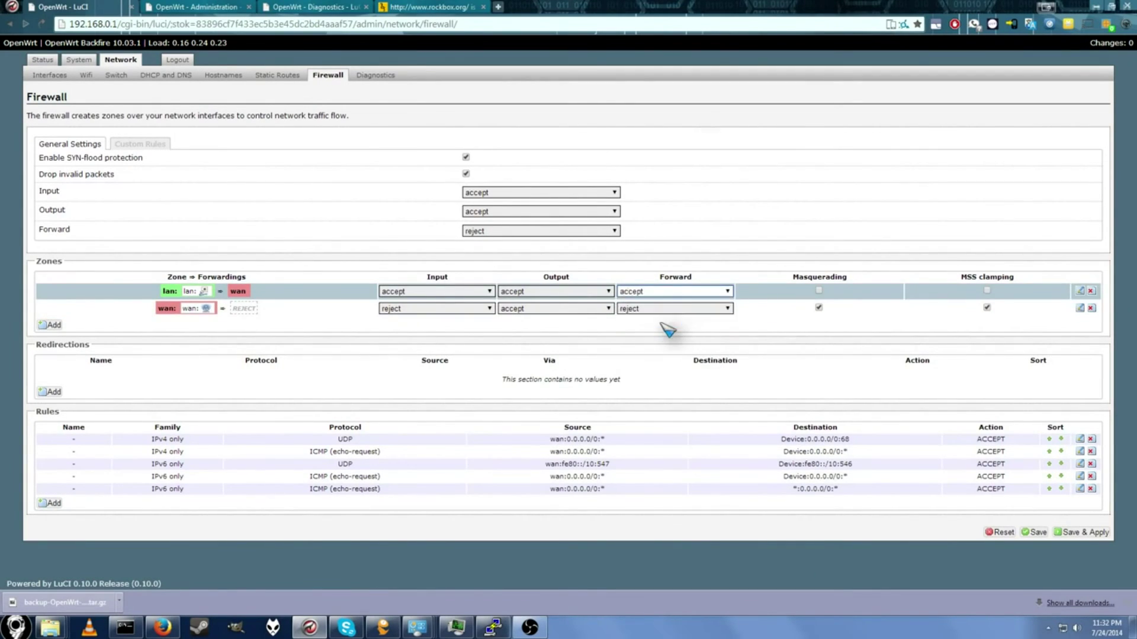
{"action": "left_click", "coordinate": [1081, 532]}
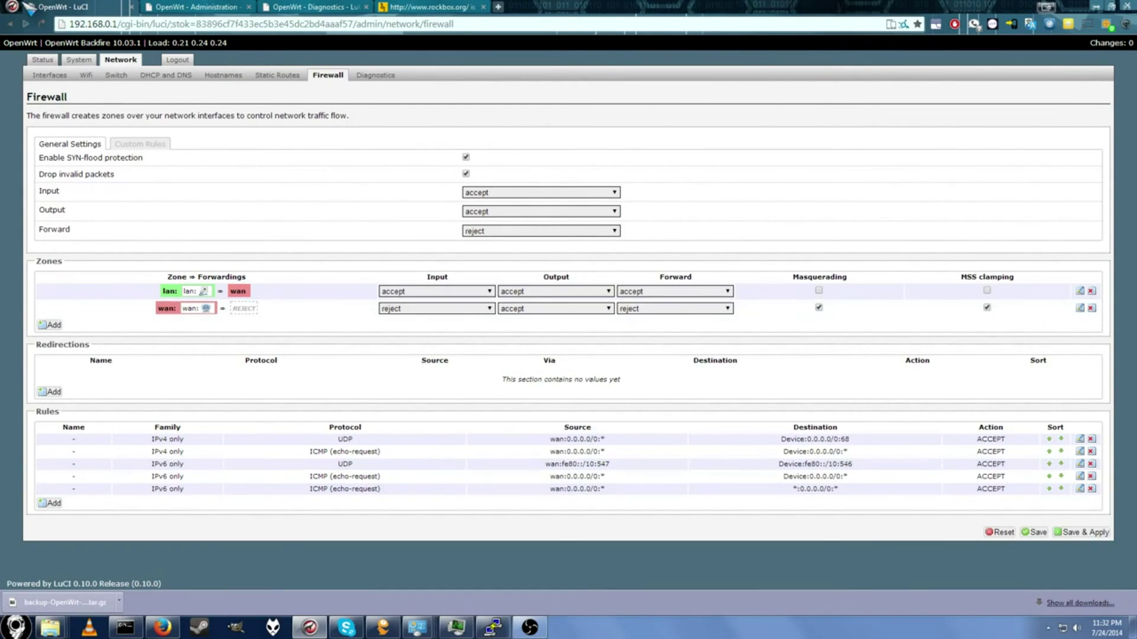
Step: Open the Local Area Connection properties from the Network and Sharing Center adapter list
{"action": "right_click", "coordinate": [1063, 628]}
{"action": "left_click", "coordinate": [1063, 622]}
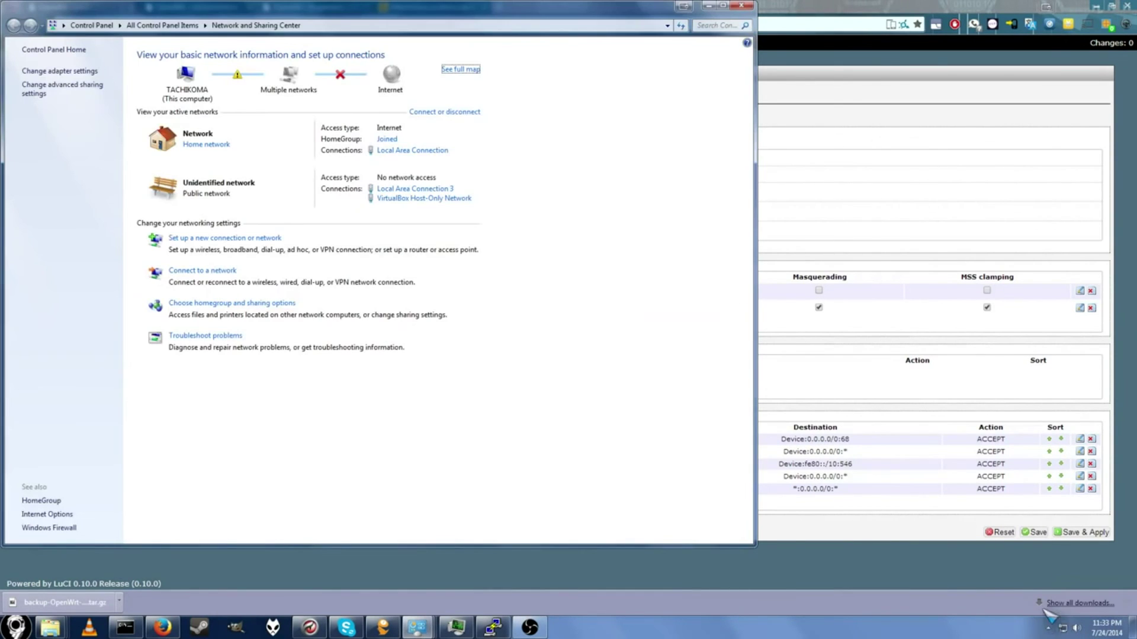
{"action": "left_click", "coordinate": [65, 72]}
{"action": "right_click", "coordinate": [79, 81]}
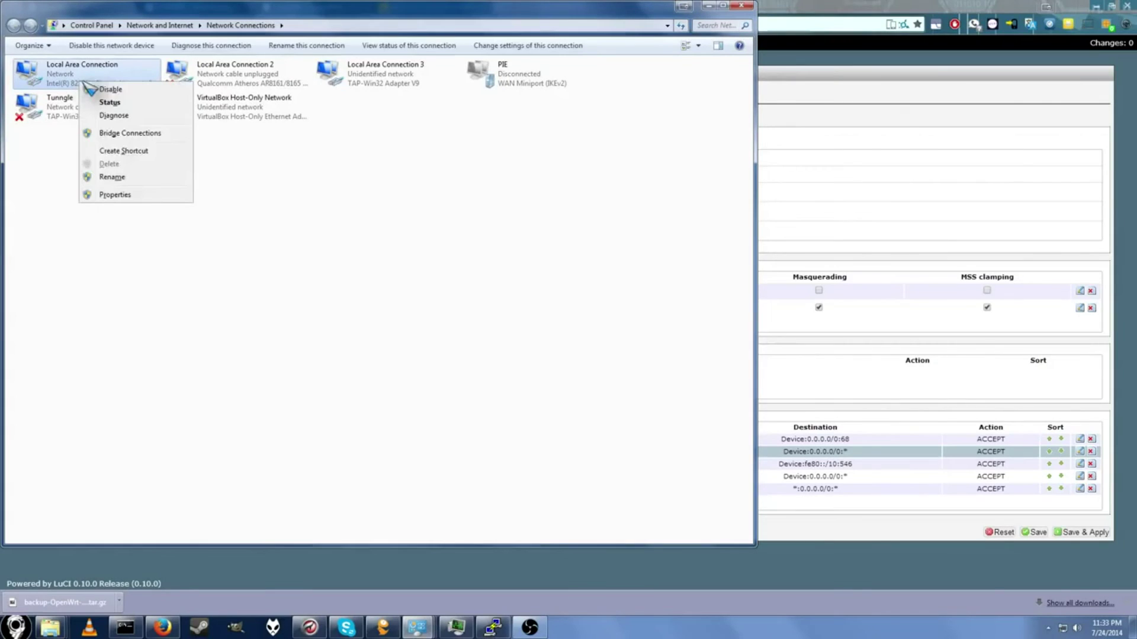
{"action": "left_click", "coordinate": [140, 197]}
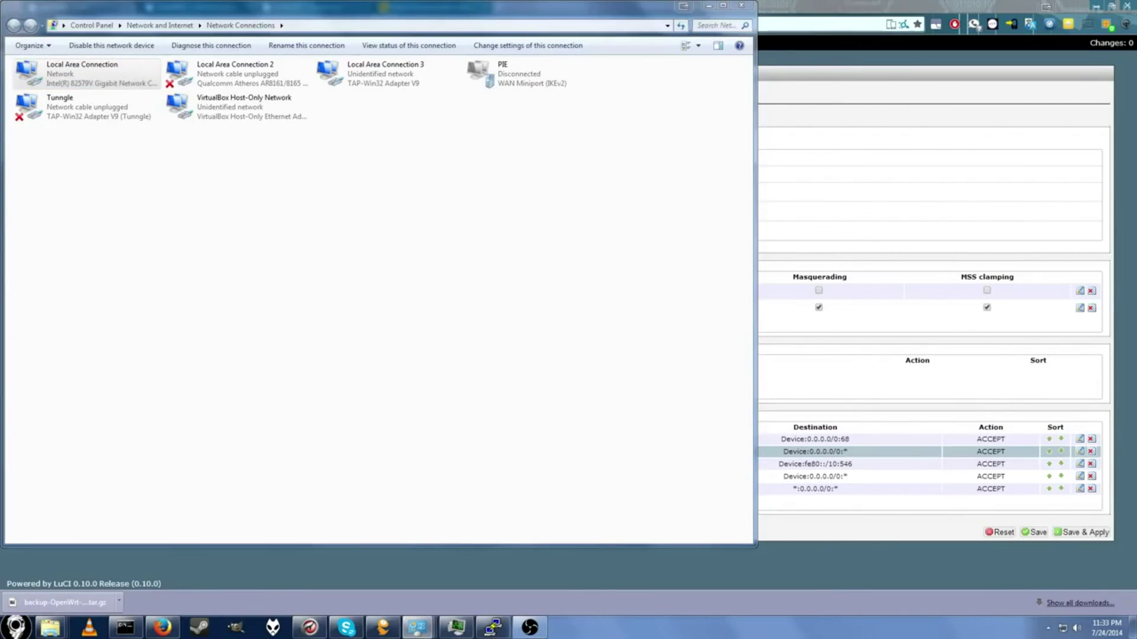
Step: Switch its IPv4 settings to obtain the IP address and DNS server automatically
{"action": "double_click", "coordinate": [102, 208]}
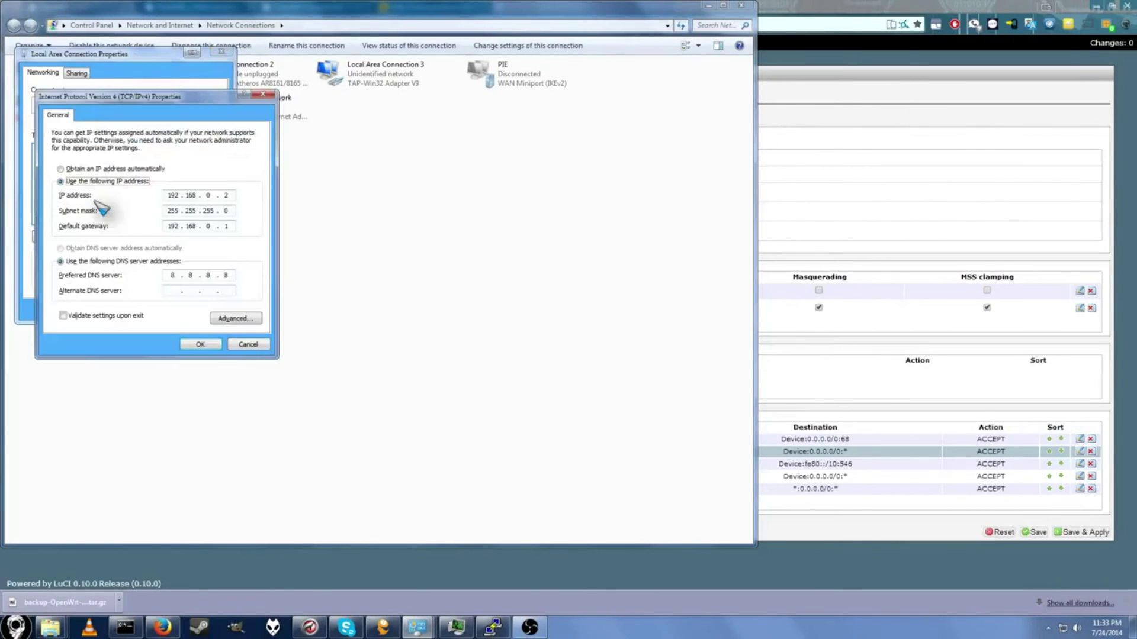
{"action": "left_click", "coordinate": [112, 170]}
{"action": "left_click", "coordinate": [96, 249]}
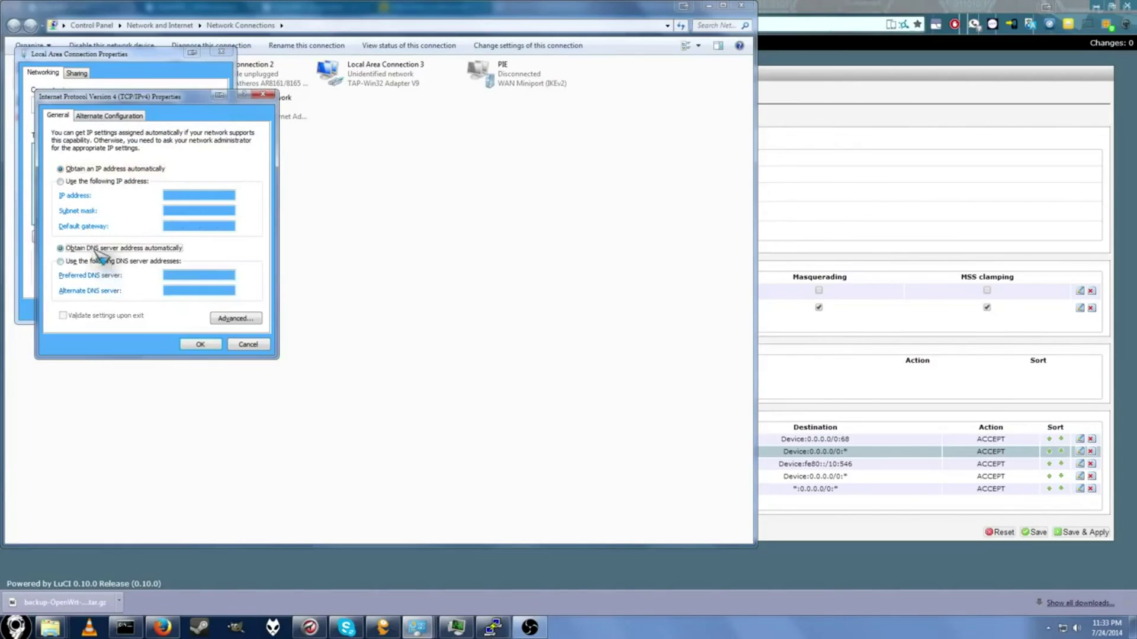
{"action": "left_click", "coordinate": [200, 344]}
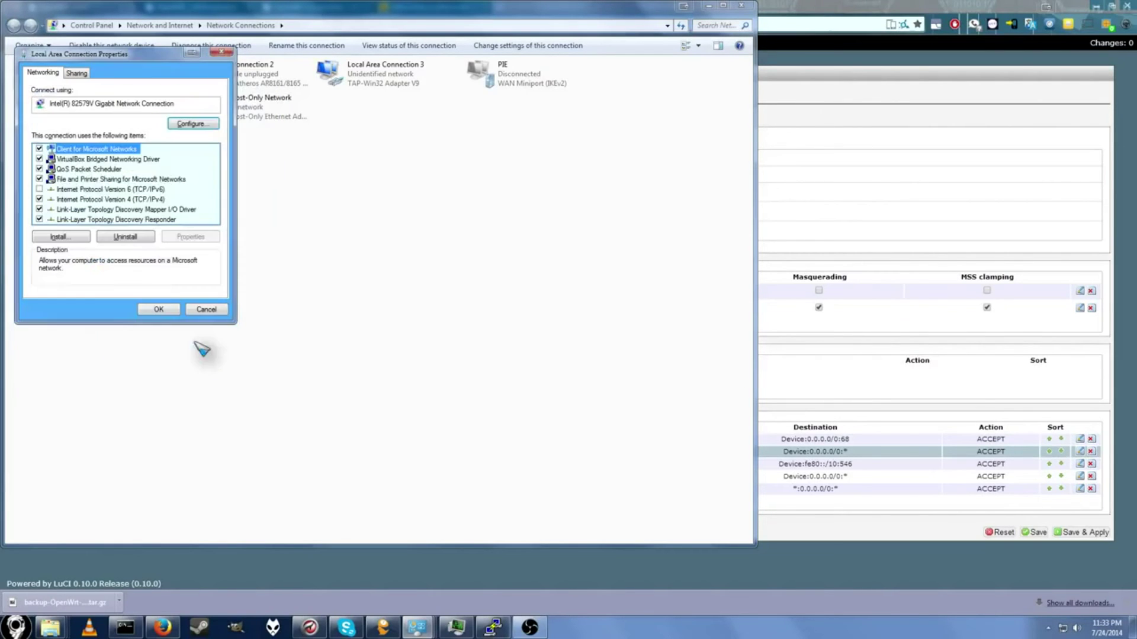
{"action": "left_click", "coordinate": [164, 310]}
Step: Reload rockbox.org in Chrome to confirm the PC has internet access
{"action": "left_click", "coordinate": [842, 190]}
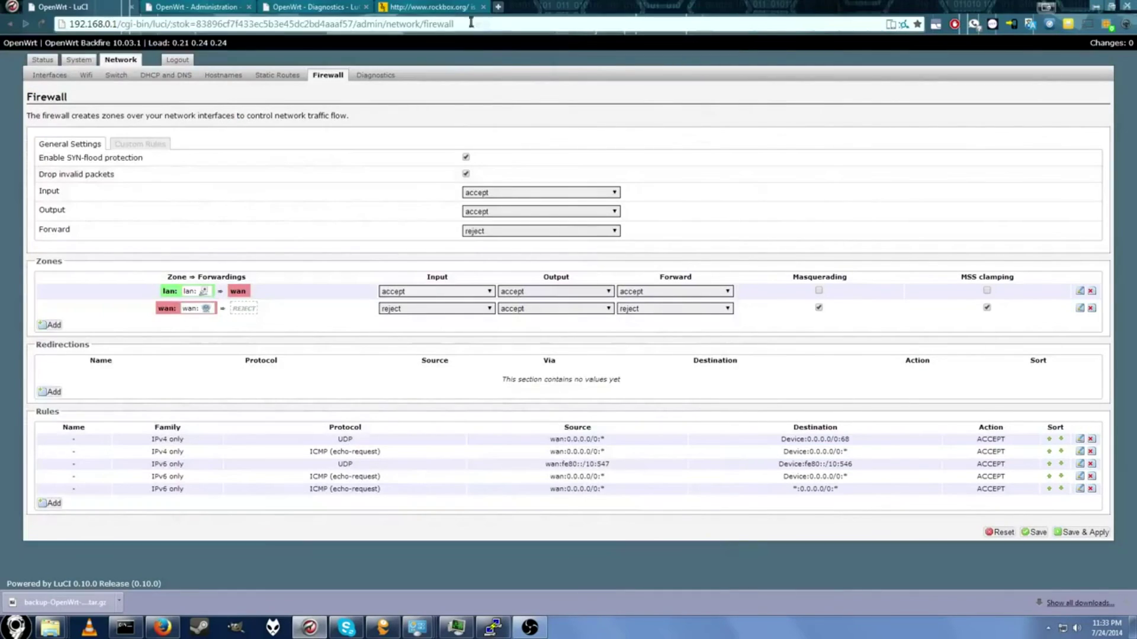
{"action": "left_click", "coordinate": [429, 7]}
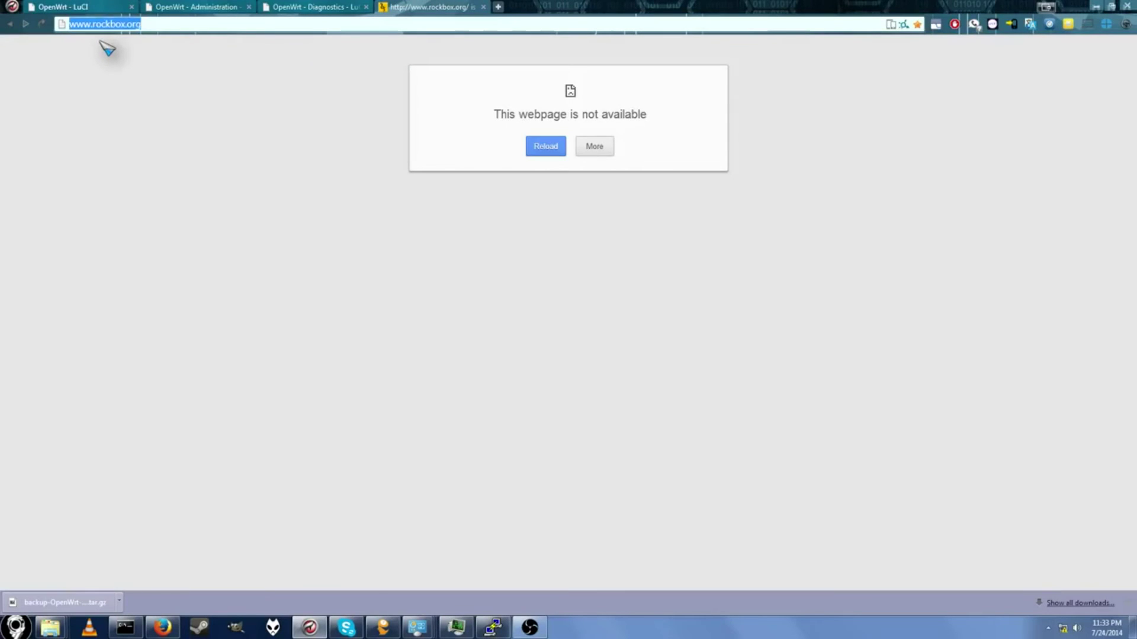
{"action": "key", "text": "Return"}
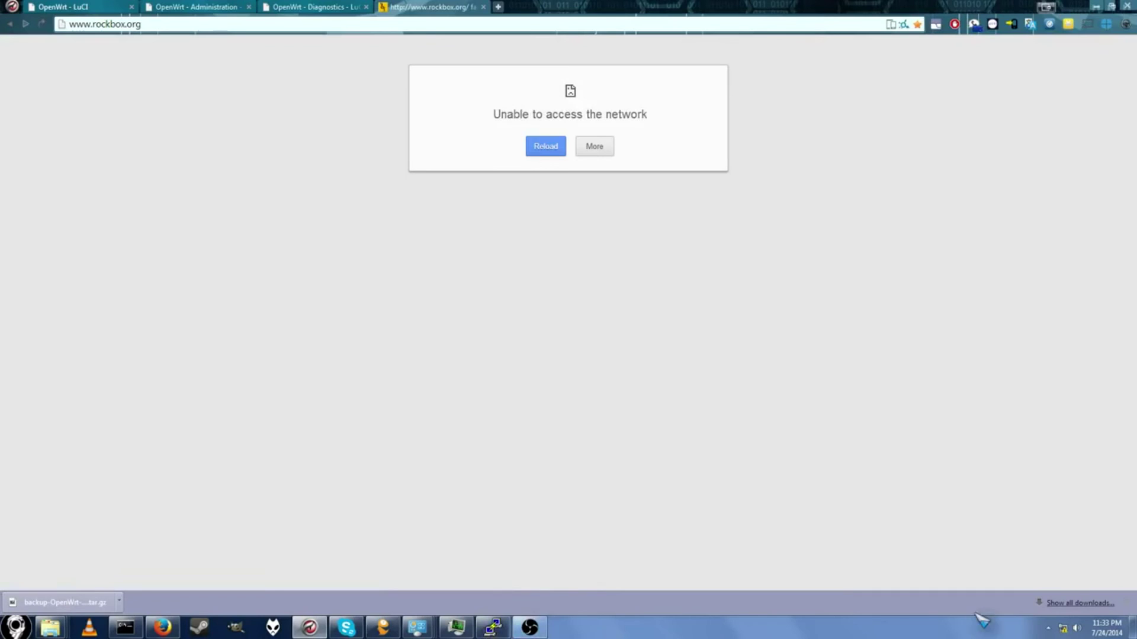
{"action": "right_click", "coordinate": [1066, 629]}
{"action": "left_click", "coordinate": [1063, 621]}
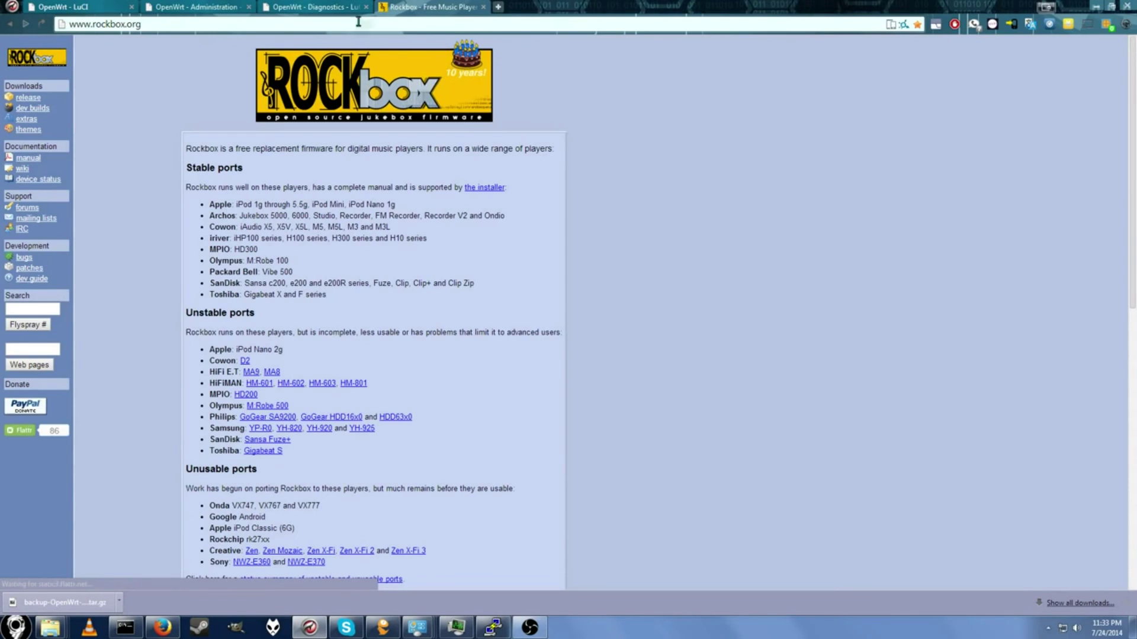
{"action": "scroll", "coordinate": [752, 225], "scroll_direction": "down", "scroll_amount": 2}
{"action": "scroll", "coordinate": [752, 232], "scroll_direction": "down", "scroll_amount": 8}
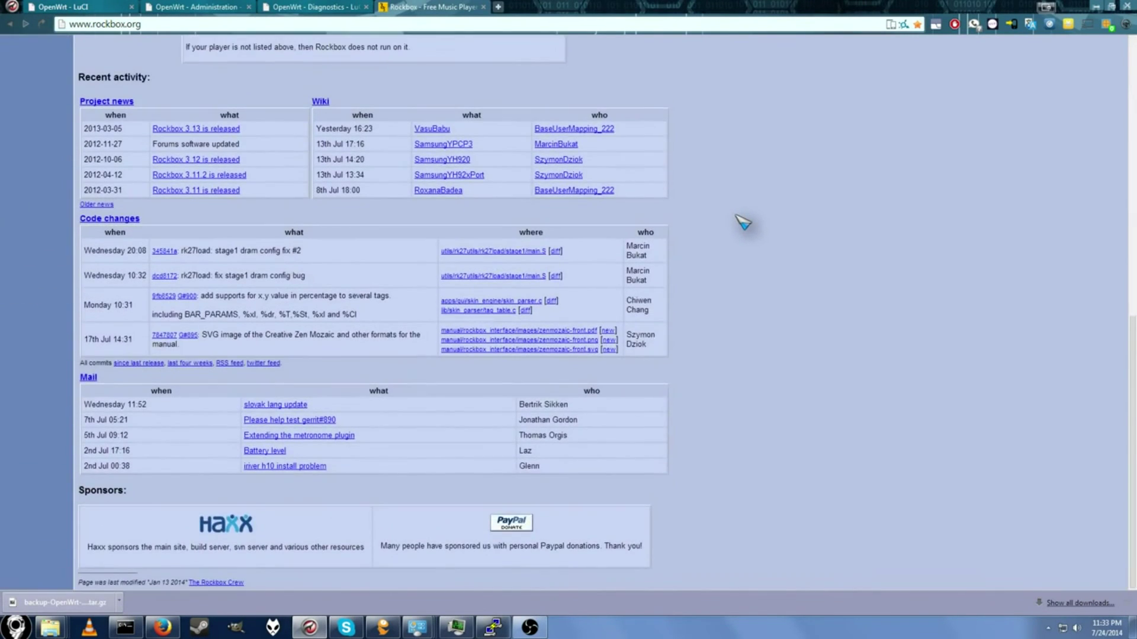
{"action": "scroll", "coordinate": [699, 234], "scroll_direction": "up", "scroll_amount": 12}
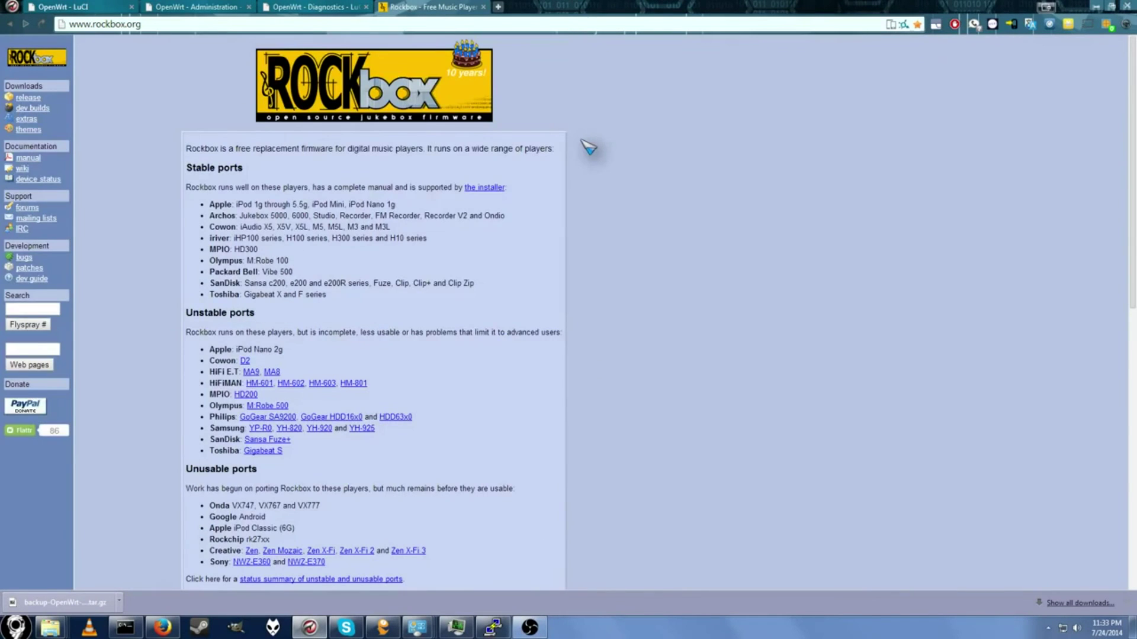
{"action": "scroll", "coordinate": [588, 155], "scroll_direction": "down", "scroll_amount": 8}
{"action": "scroll", "coordinate": [598, 163], "scroll_direction": "up", "scroll_amount": 2}
{"action": "scroll", "coordinate": [601, 163], "scroll_direction": "up", "scroll_amount": 5}
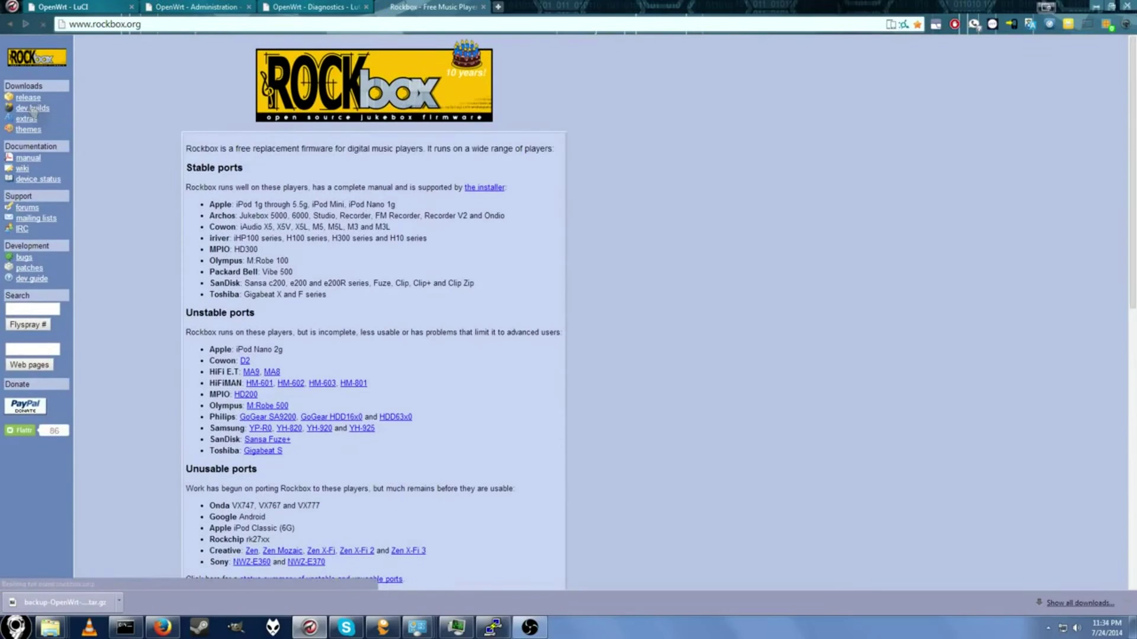
Step: Browse Rockbox's Development Builds page, then return to the LuCI Firewall tab
{"action": "left_click", "coordinate": [33, 109]}
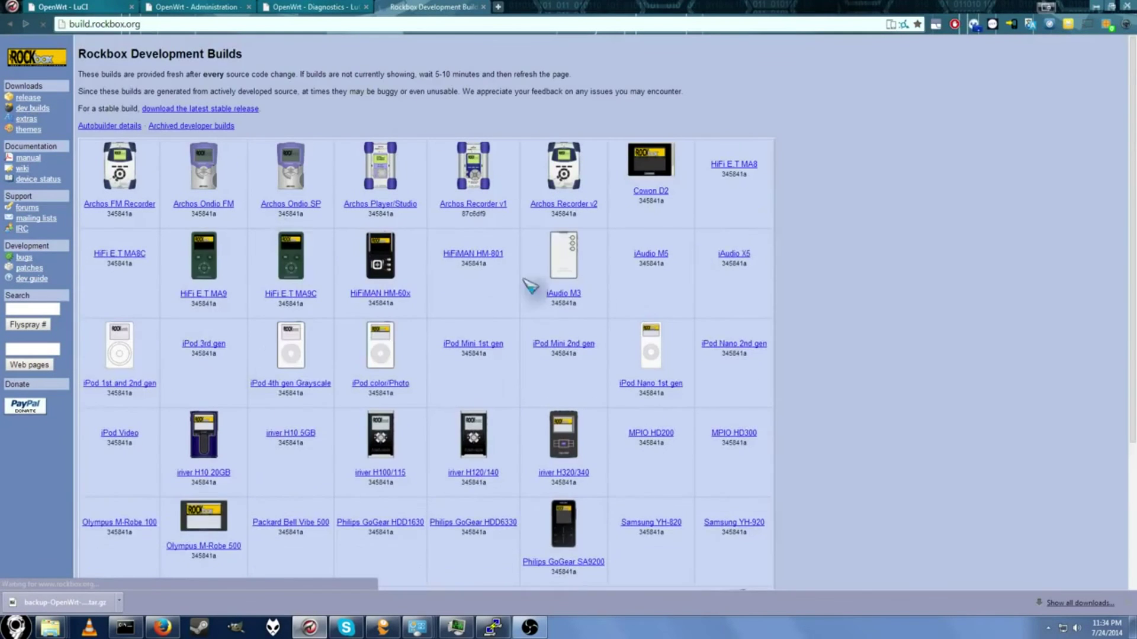
{"action": "scroll", "coordinate": [634, 284], "scroll_direction": "down", "scroll_amount": 5}
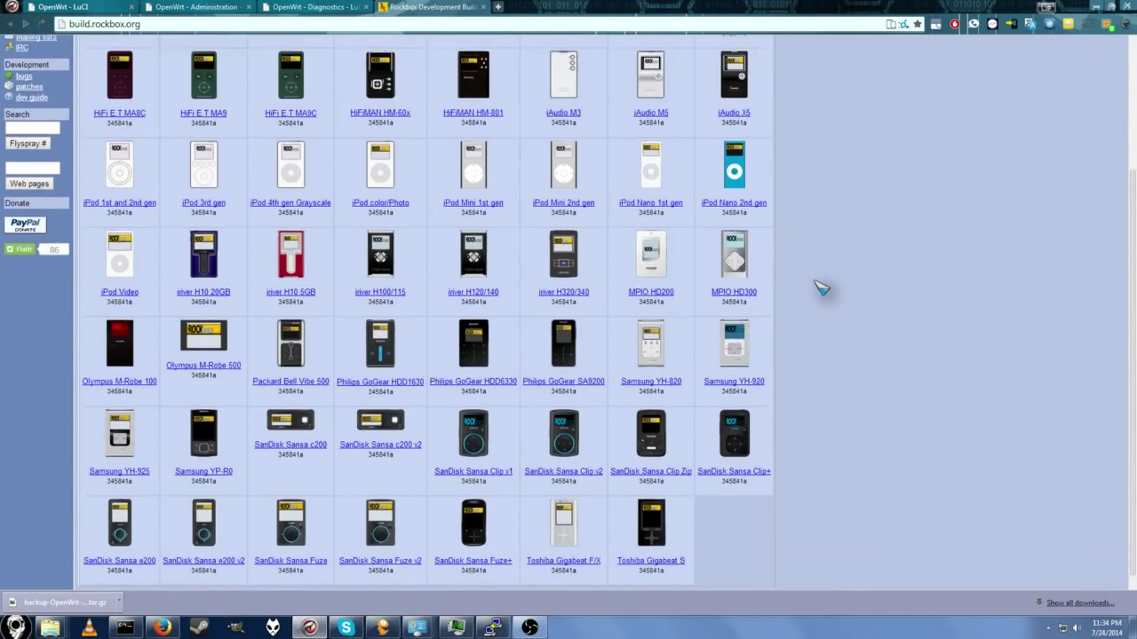
{"action": "scroll", "coordinate": [820, 288], "scroll_direction": "up", "scroll_amount": 3}
{"action": "scroll", "coordinate": [814, 287], "scroll_direction": "down", "scroll_amount": 3}
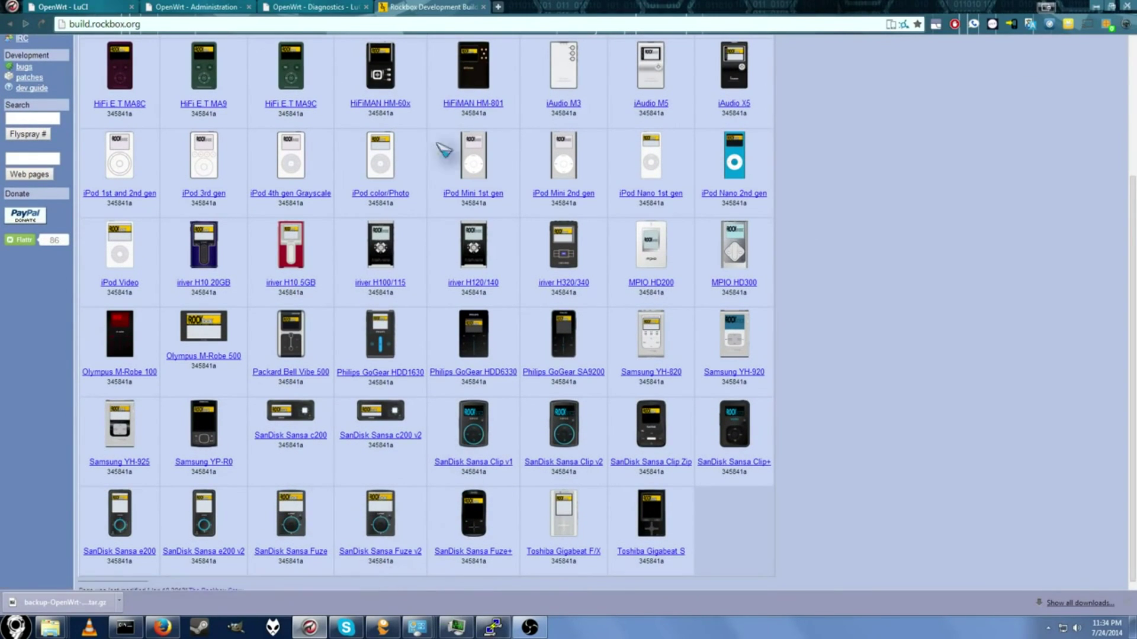
{"action": "left_click", "coordinate": [68, 7]}
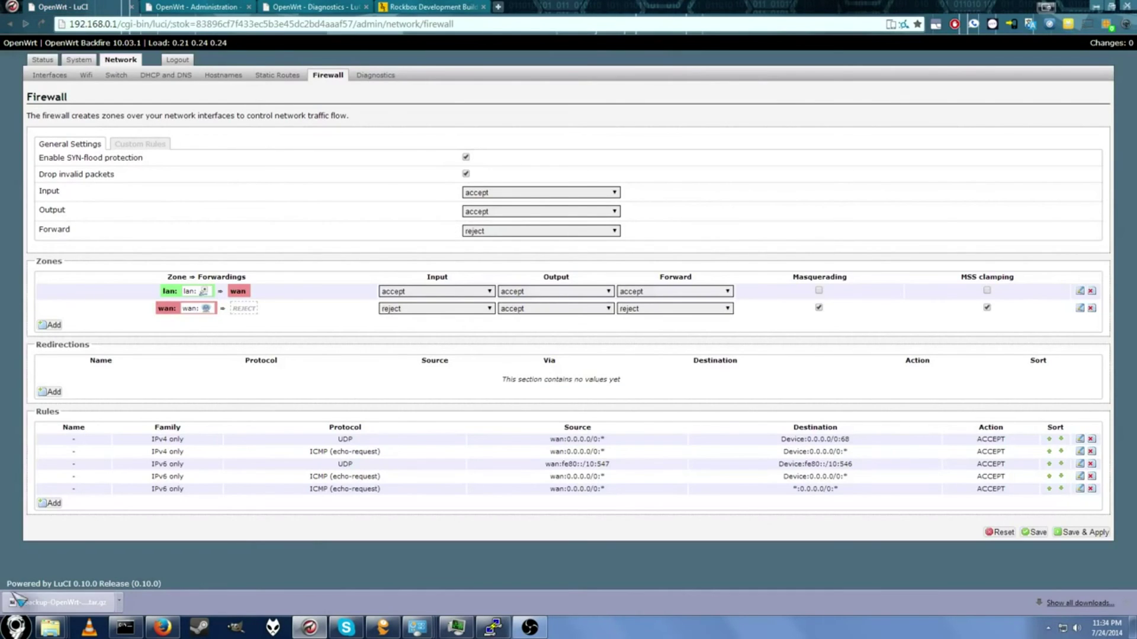
Step: Open the IPv4 properties of Local Area Connection via the Network and Sharing Center
{"action": "left_click", "coordinate": [1127, 603]}
{"action": "left_click", "coordinate": [1063, 629]}
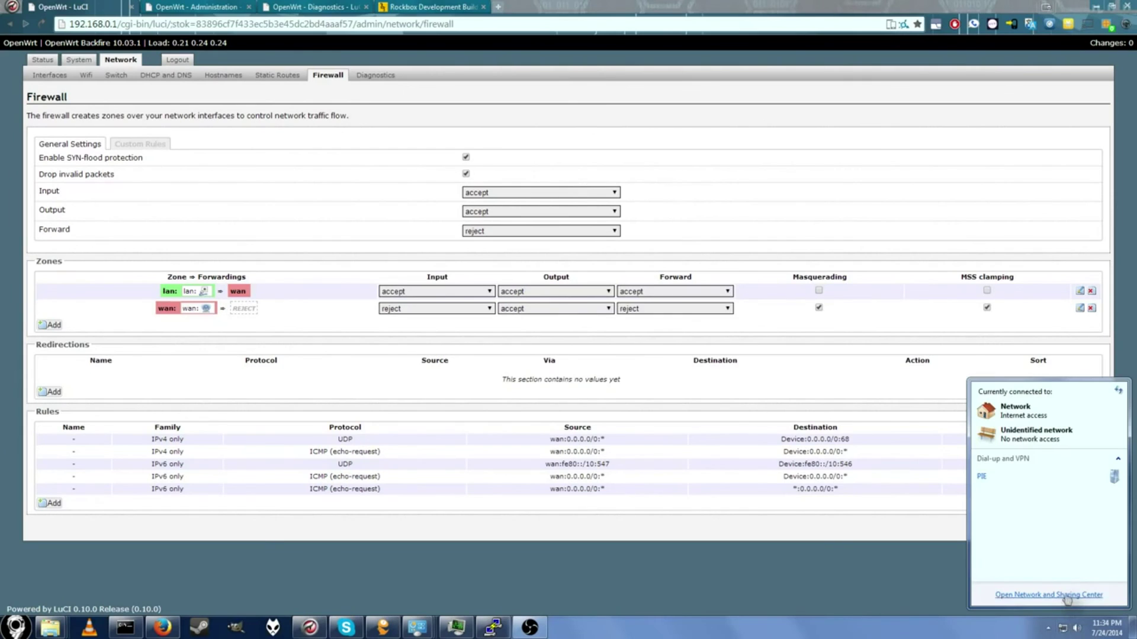
{"action": "right_click", "coordinate": [1063, 628]}
{"action": "left_click", "coordinate": [1053, 625]}
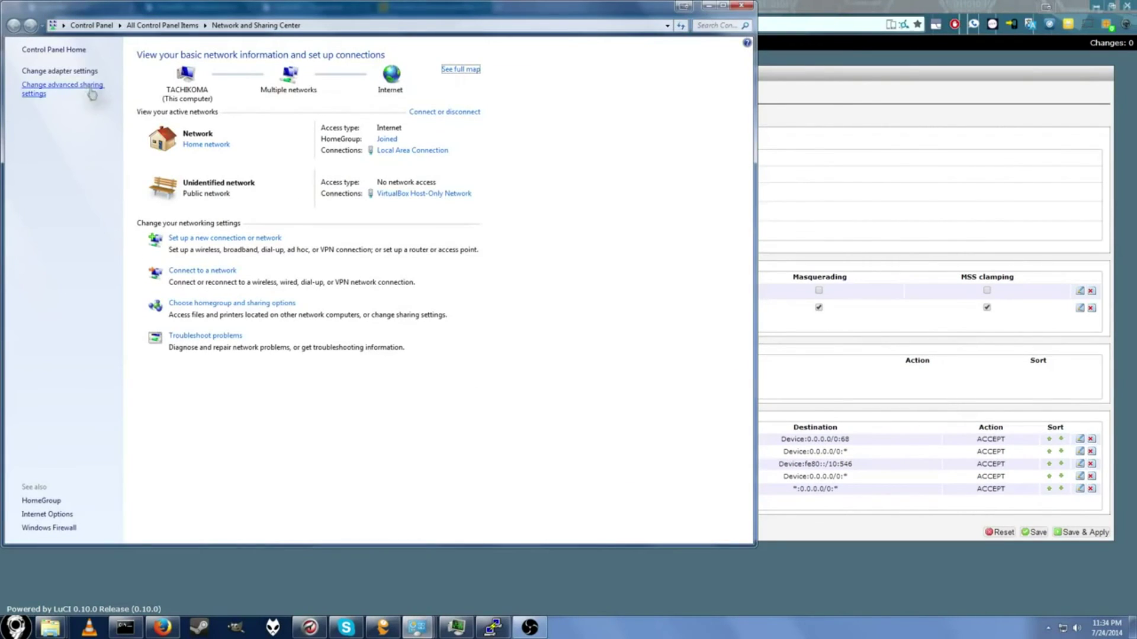
{"action": "left_click", "coordinate": [89, 71]}
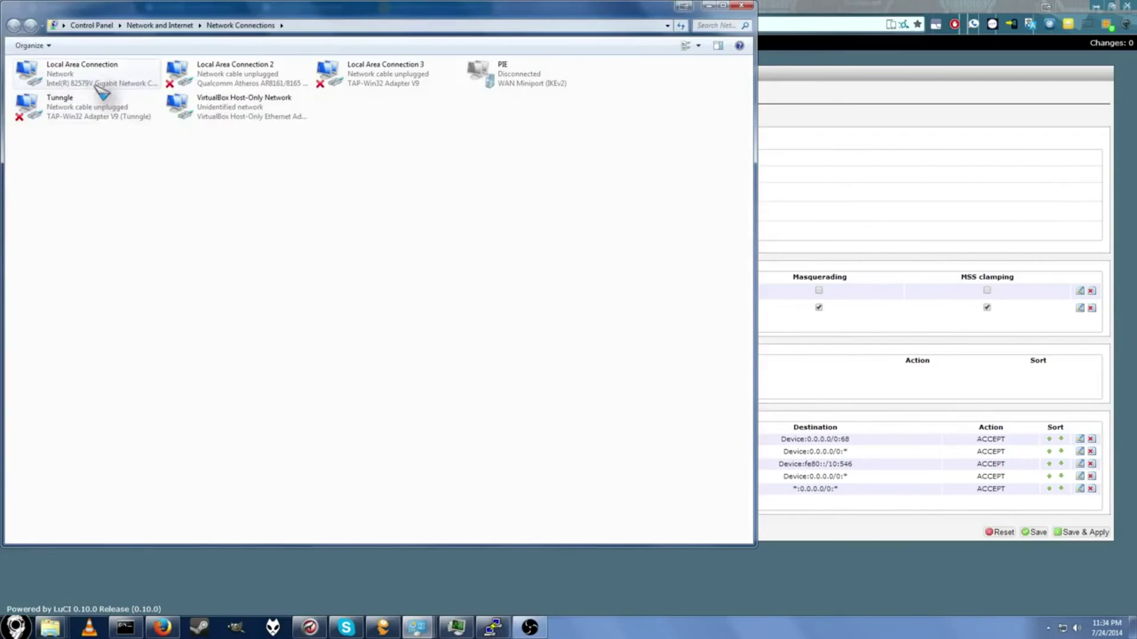
{"action": "double_click", "coordinate": [97, 83]}
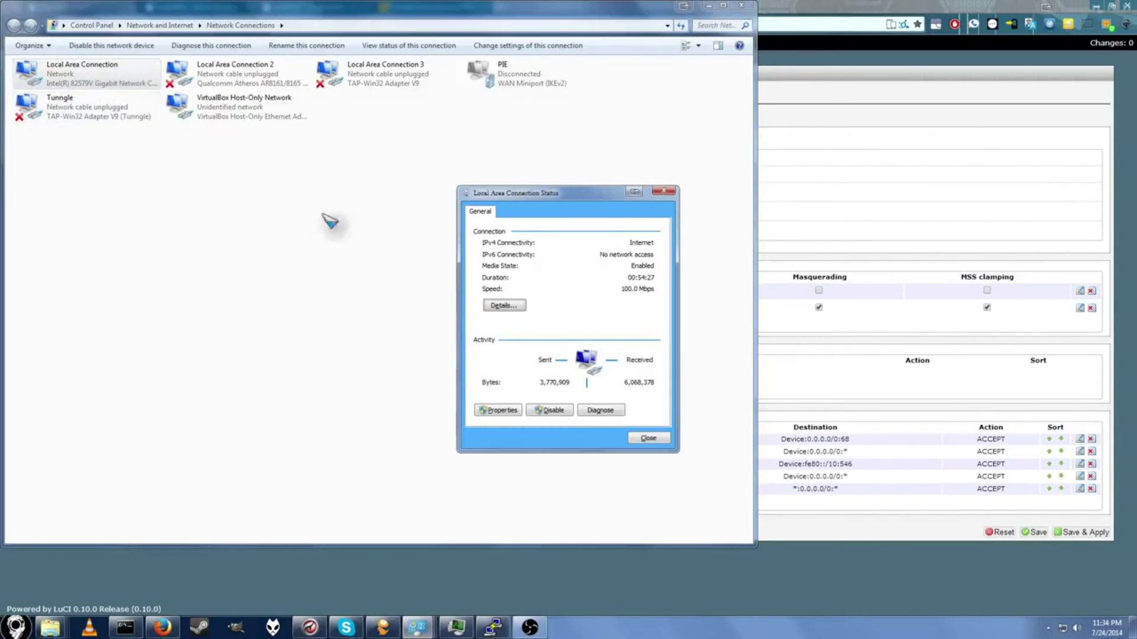
{"action": "left_click", "coordinate": [515, 413]}
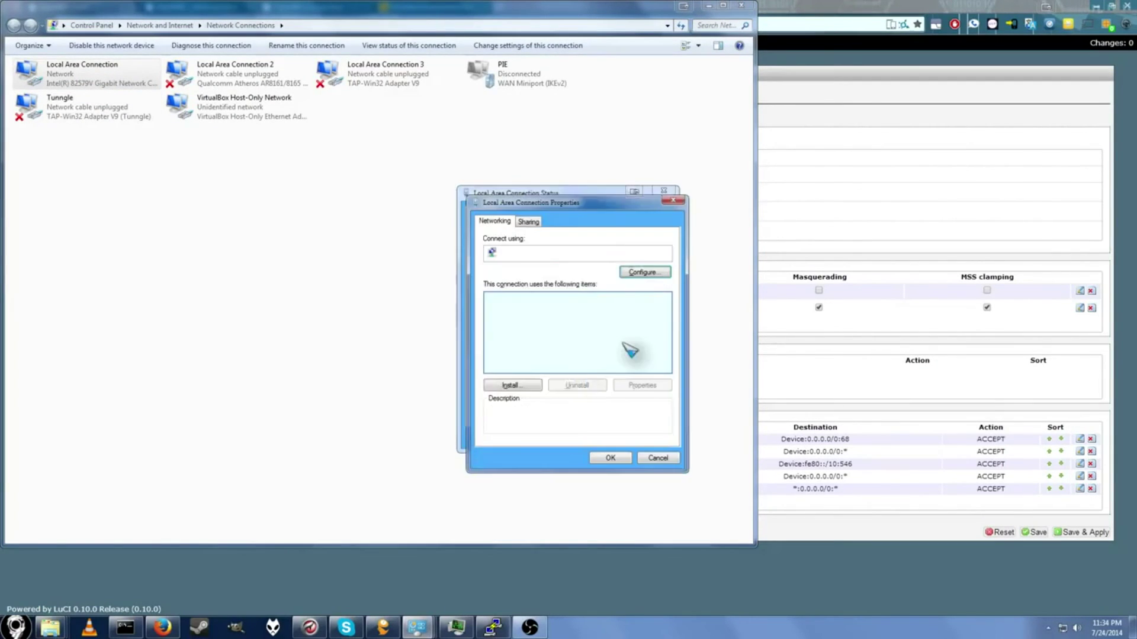
{"action": "left_click", "coordinate": [552, 349]}
{"action": "double_click", "coordinate": [551, 352]}
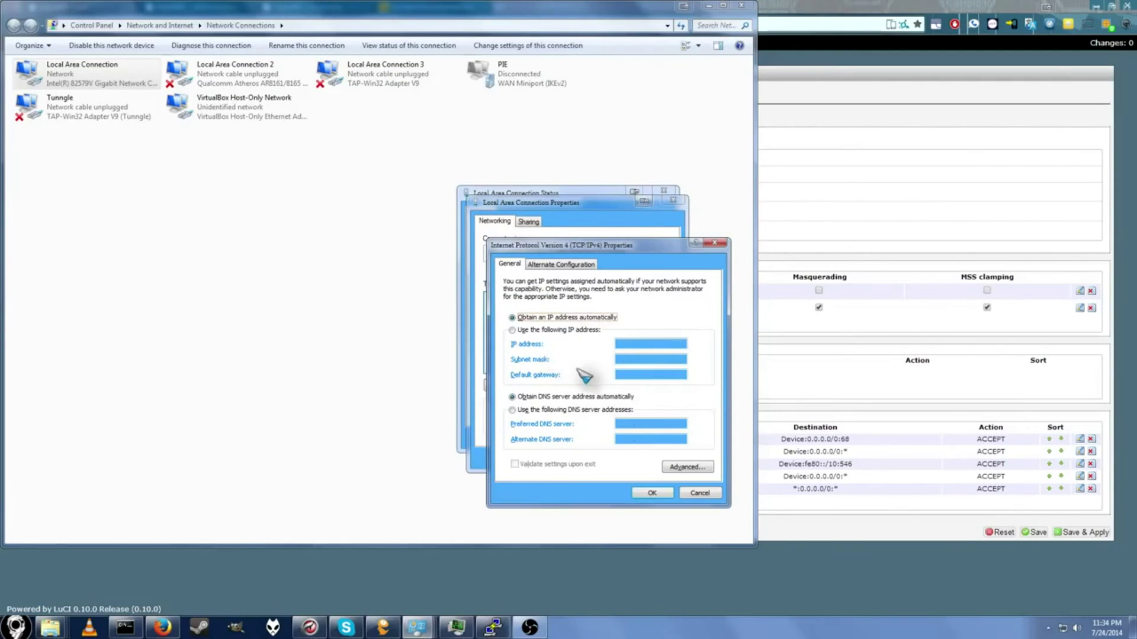
Step: Use fixed address 192.168.0.2 with mask 255.255.255.0 and begin entering gateway 192.168.0.1
{"action": "left_click", "coordinate": [559, 332]}
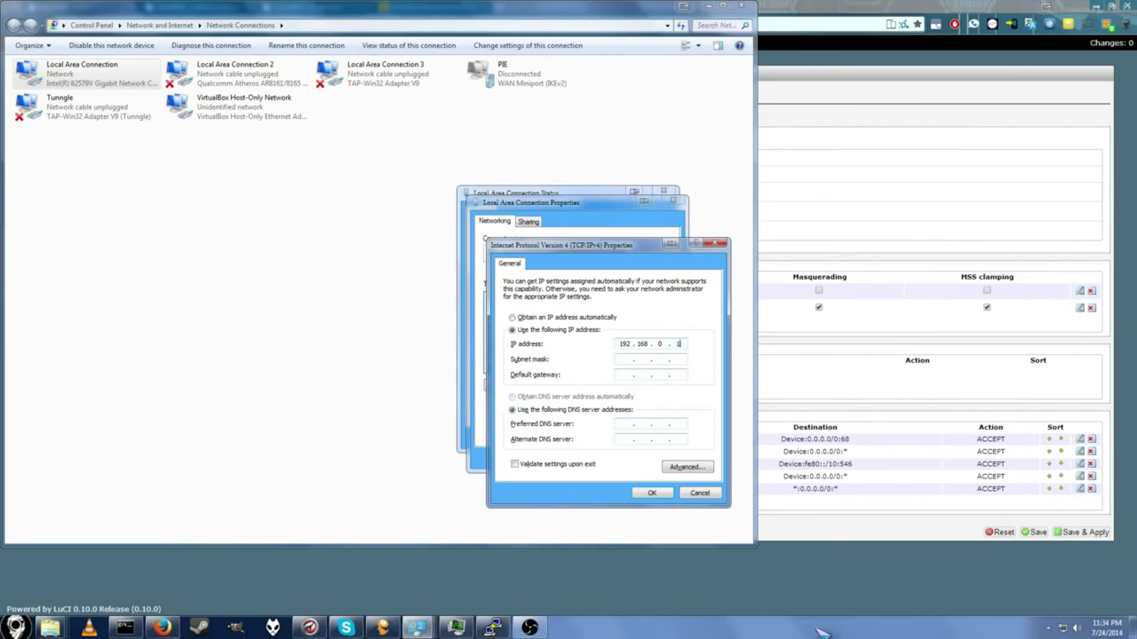
{"action": "left_click", "coordinate": [625, 362]}
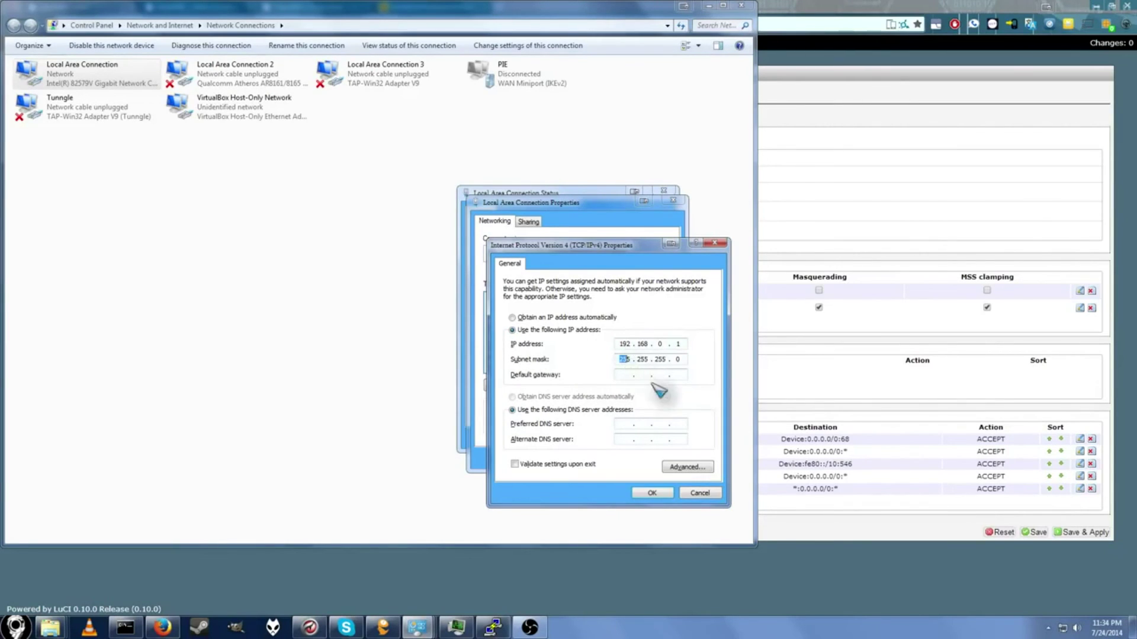
{"action": "left_click", "coordinate": [625, 375]}
{"action": "type", "text": "192.168.0.1/cgi-bin/luci"}
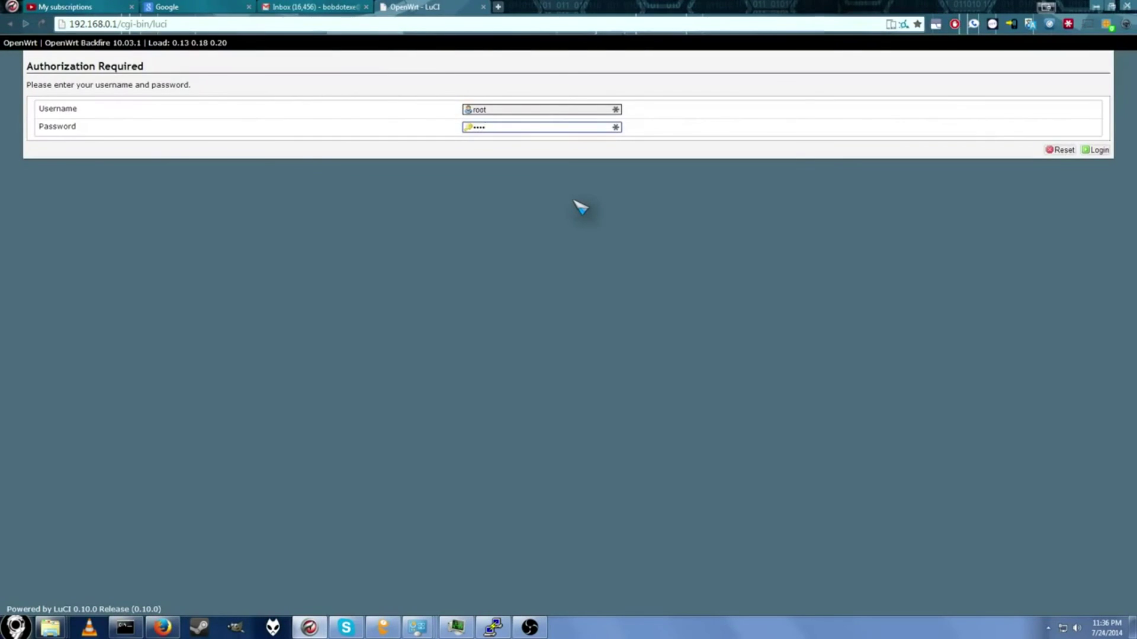
Step: Sign in to LuCI, re-entering the router password after the first attempt fails
{"action": "key", "text": "Return"}
{"action": "left_click", "coordinate": [522, 159]}
{"action": "type", "text": "admin"}
{"action": "key", "text": "Return"}
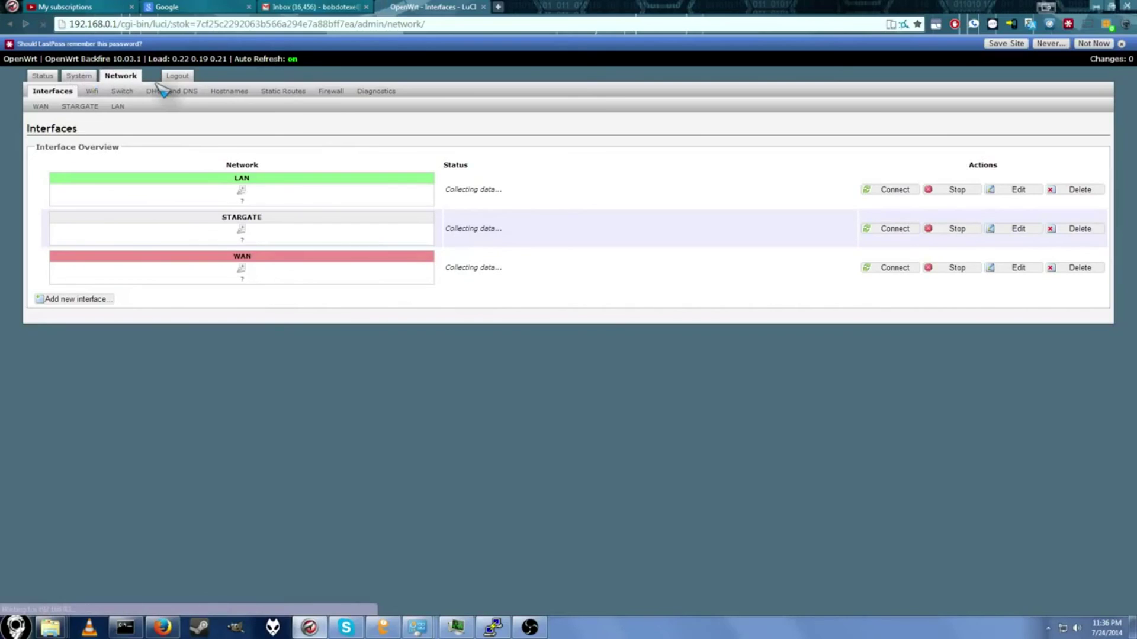
Step: Download a configuration backup archive from System > Backup / Flash Firmware
{"action": "left_click", "coordinate": [82, 77]}
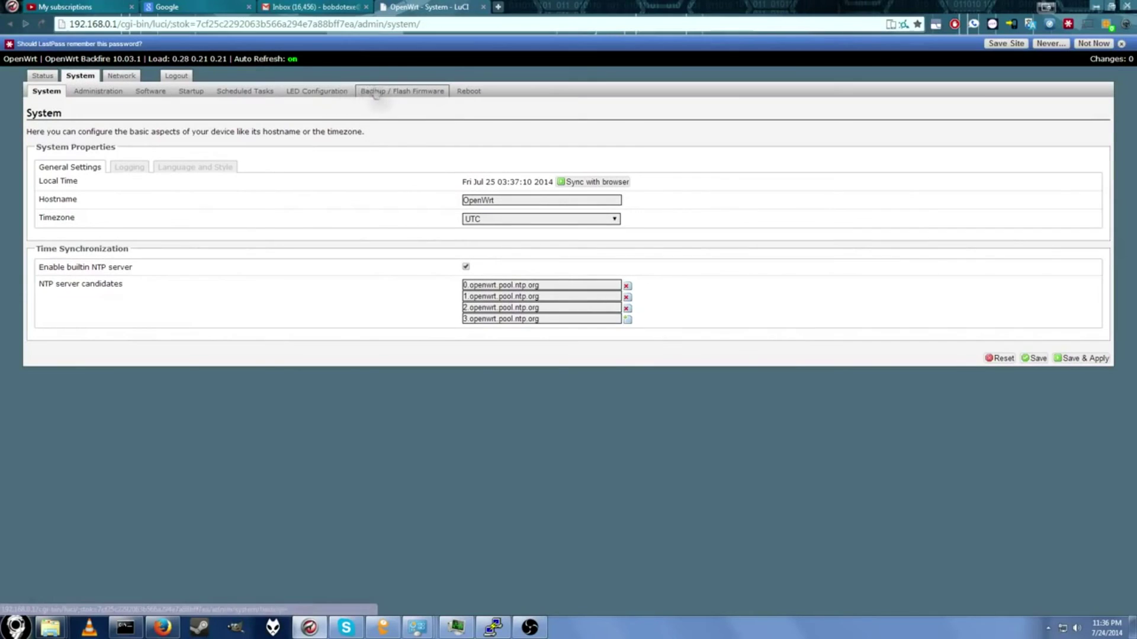
{"action": "left_click", "coordinate": [375, 92]}
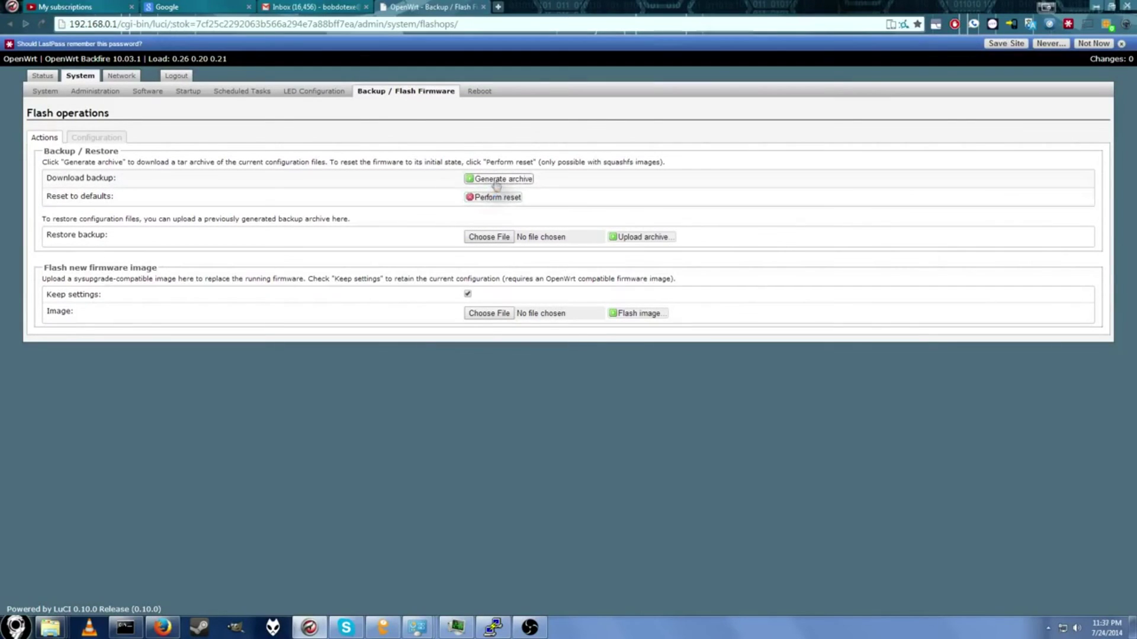
{"action": "left_click", "coordinate": [497, 180]}
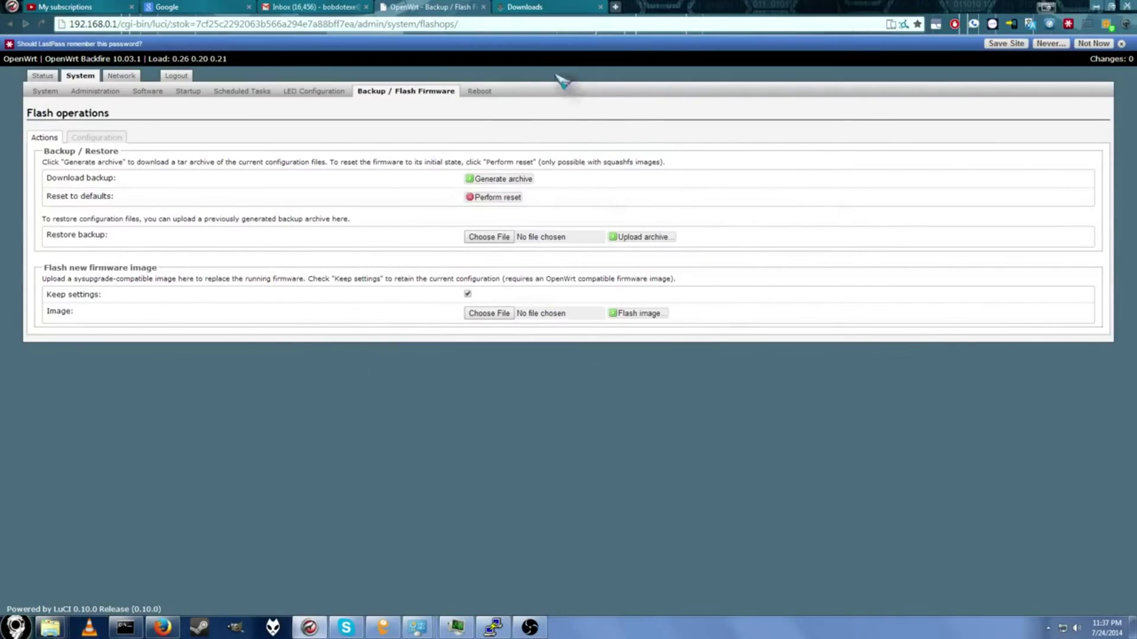
Step: Start a router reboot from the System > Reboot page
{"action": "left_click", "coordinate": [481, 97]}
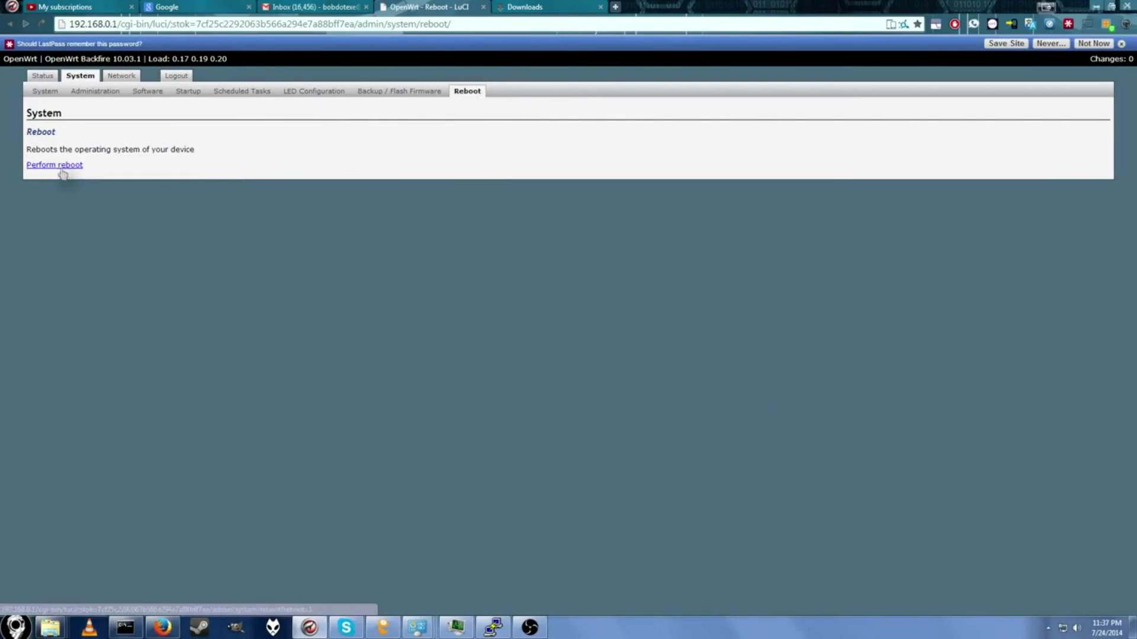
{"action": "left_click", "coordinate": [70, 166]}
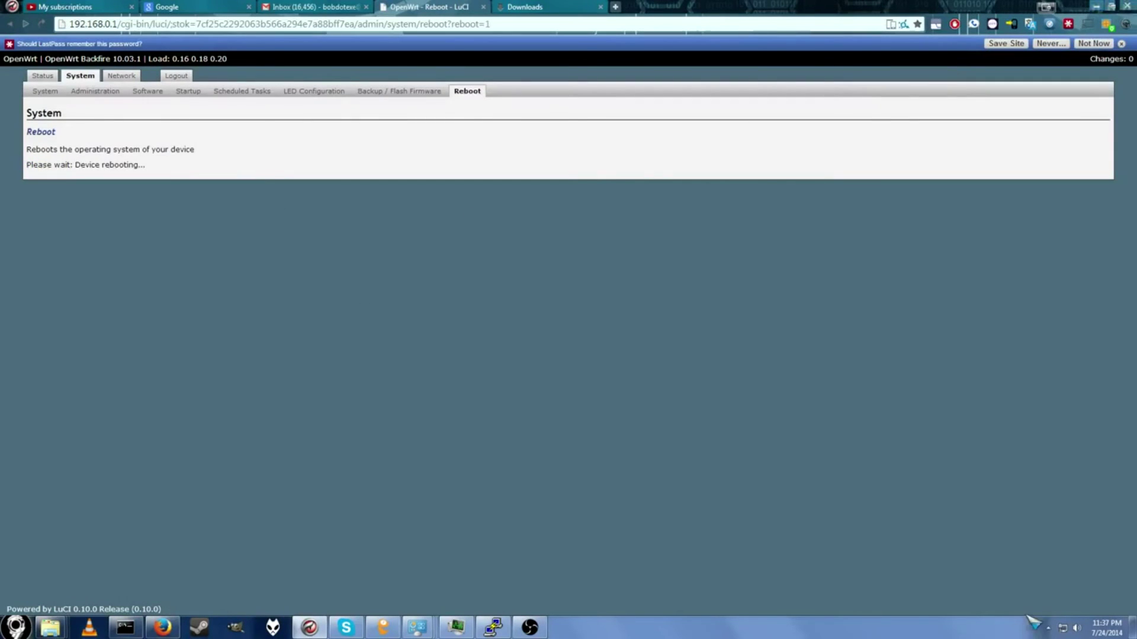
{"action": "right_click", "coordinate": [1058, 627]}
Step: Open the Local Area Connection properties from Network and Sharing Center
{"action": "left_click", "coordinate": [1060, 616]}
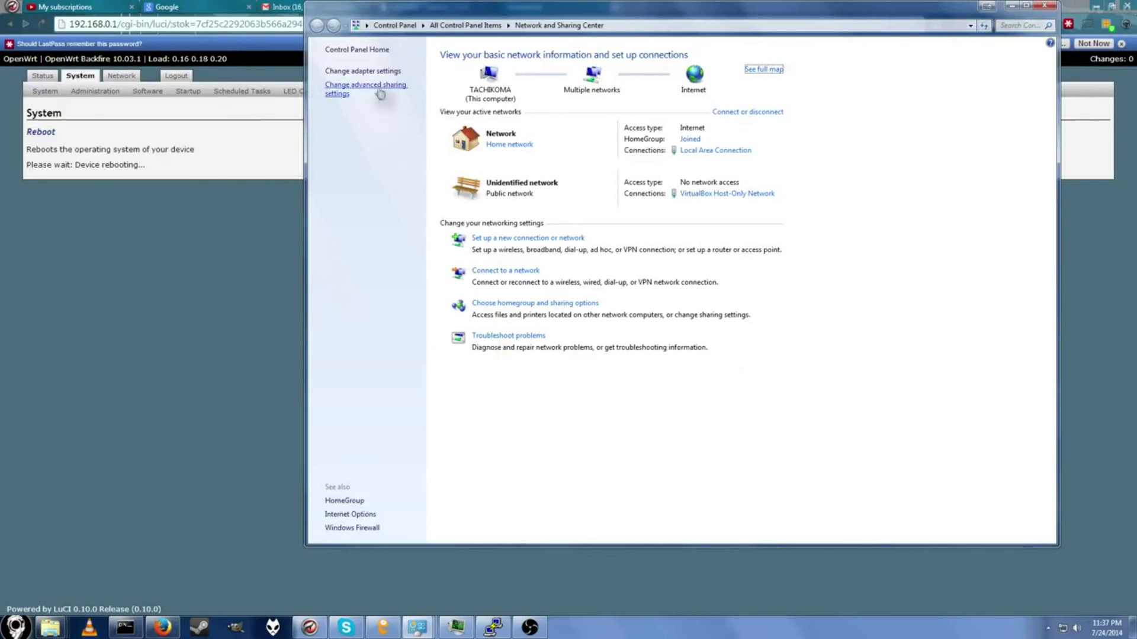
{"action": "left_click", "coordinate": [385, 71]}
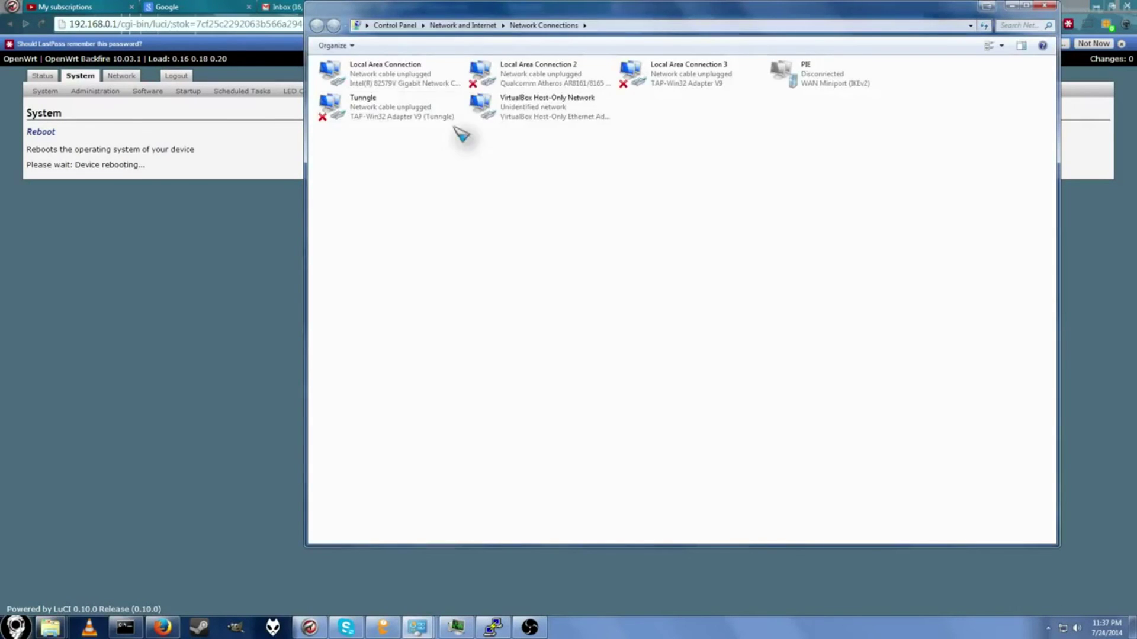
{"action": "left_click", "coordinate": [436, 84]}
{"action": "right_click", "coordinate": [424, 79]}
{"action": "left_click", "coordinate": [483, 193]}
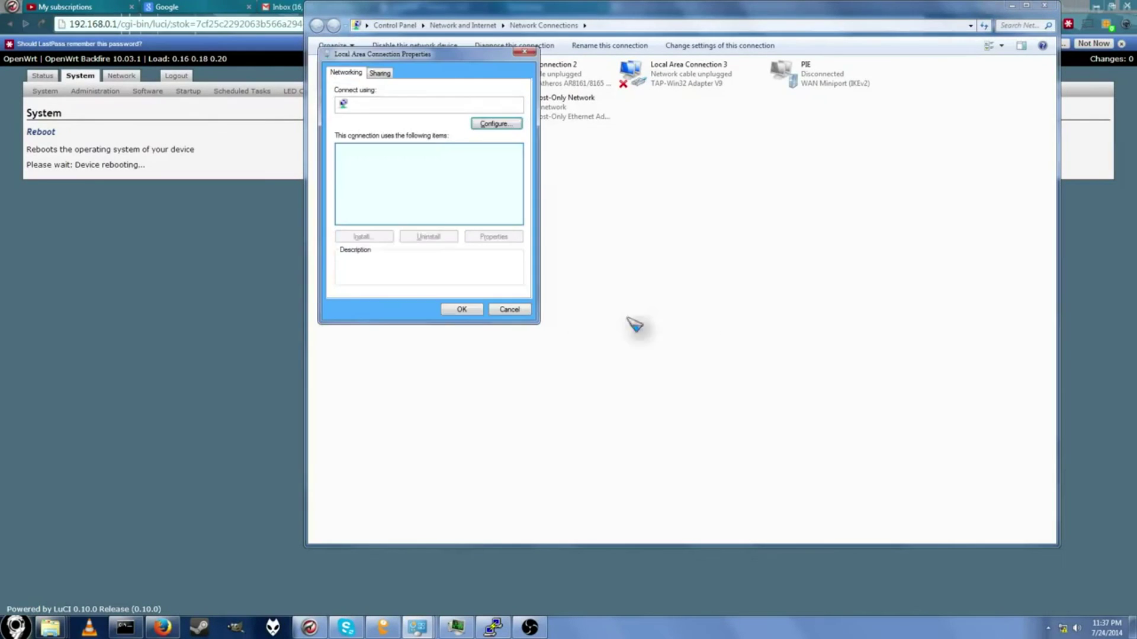
Step: Set IPv4 to obtain the IP address and DNS servers automatically, and confirm
{"action": "left_click", "coordinate": [423, 202]}
{"action": "double_click", "coordinate": [422, 202]}
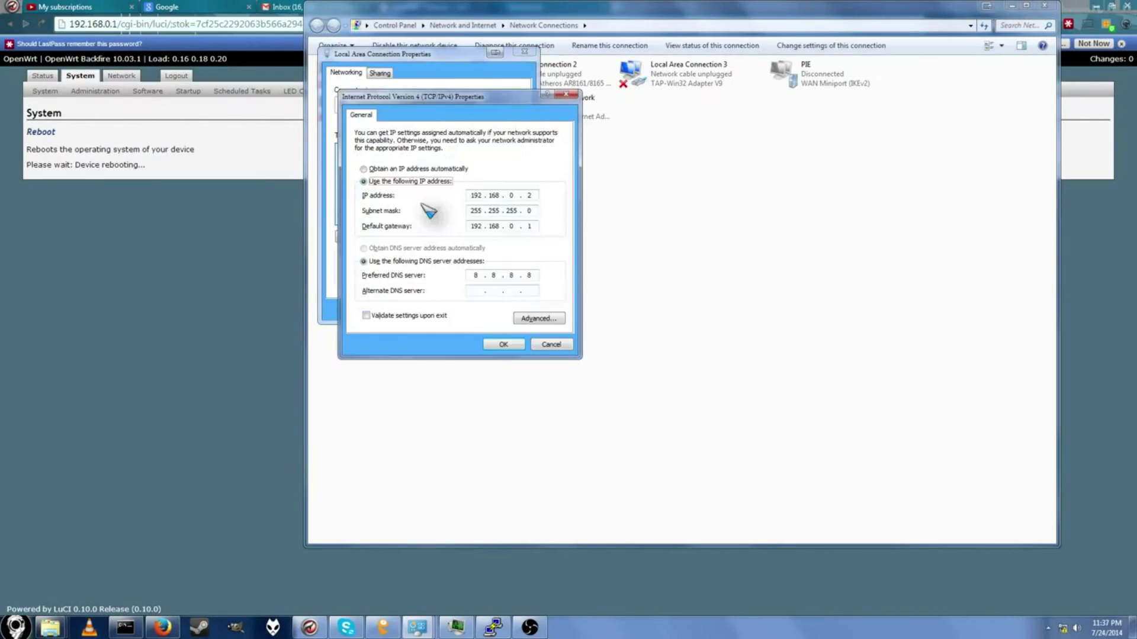
{"action": "left_click", "coordinate": [404, 171]}
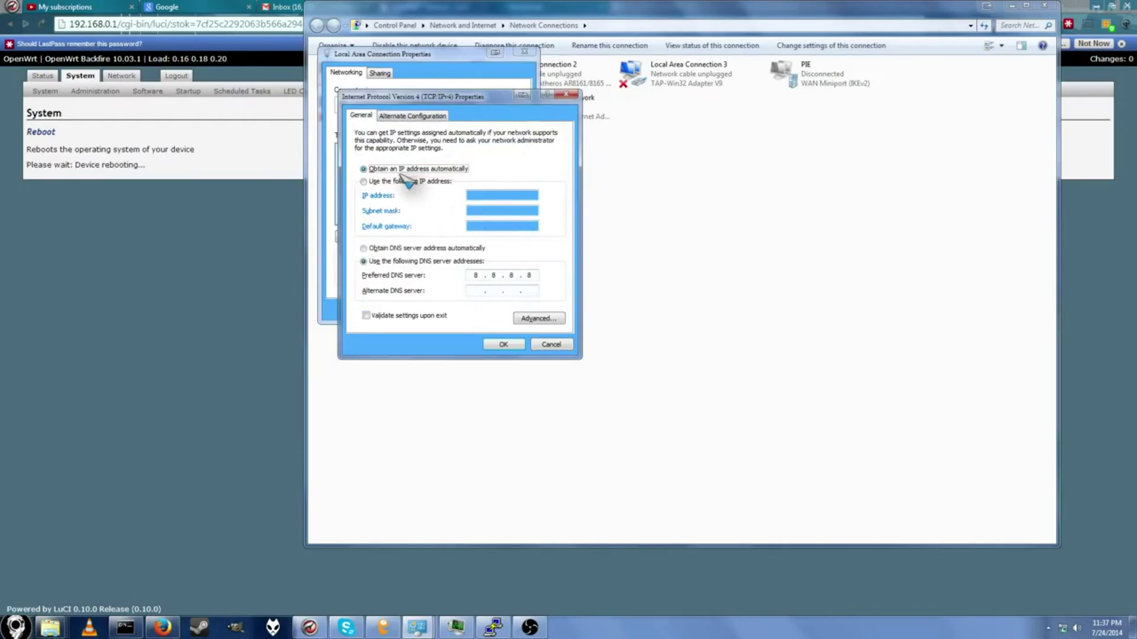
{"action": "left_click", "coordinate": [431, 249]}
{"action": "left_click", "coordinate": [504, 345]}
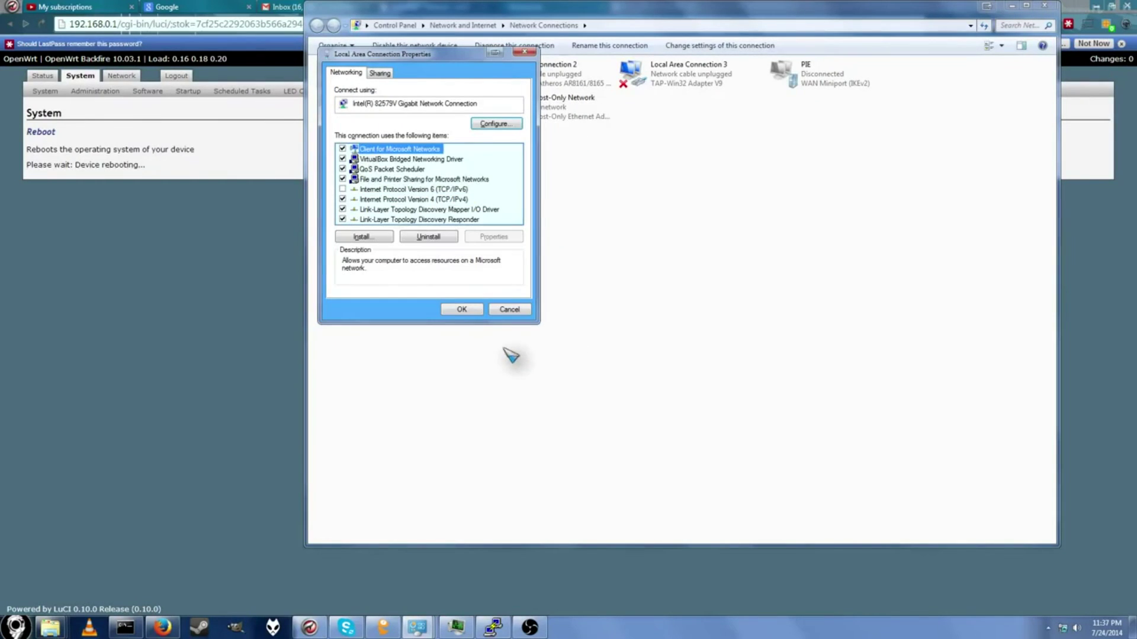
{"action": "left_click", "coordinate": [460, 309]}
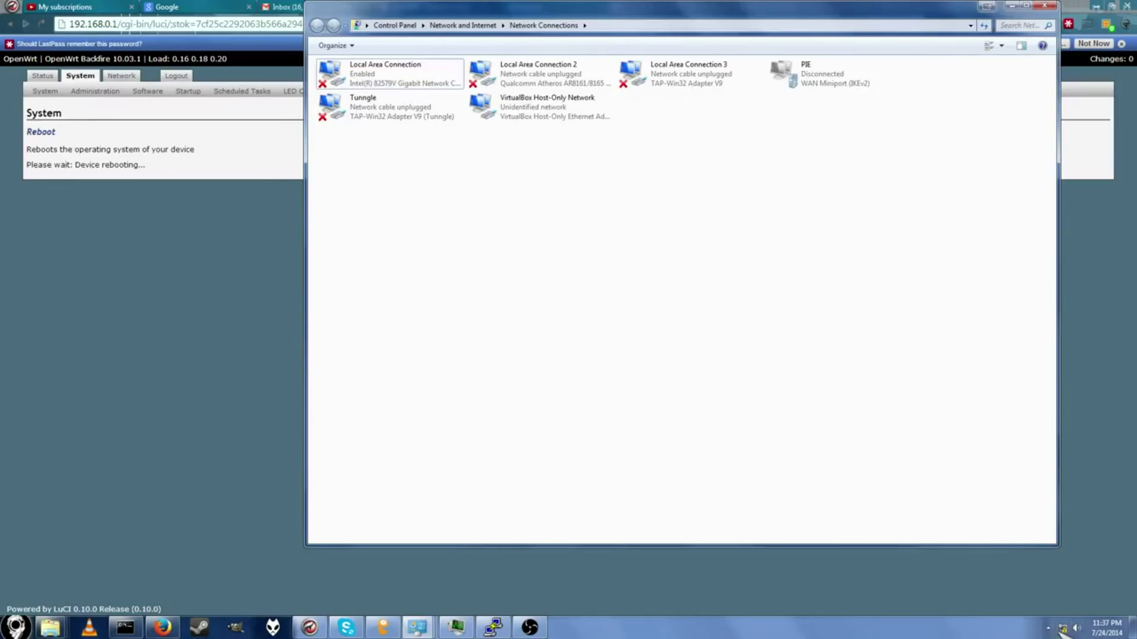
{"action": "left_click", "coordinate": [1062, 573]}
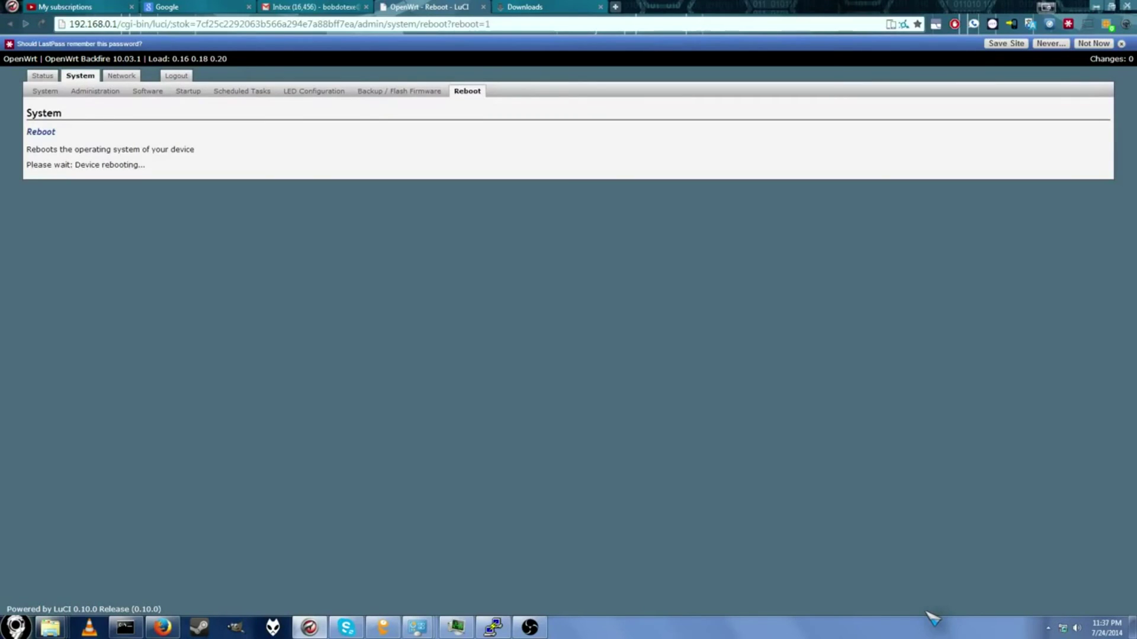
Step: Let the router reboot, then switch the browser to the rockbox.org tab
{"action": "mouse_move", "coordinate": [1064, 633]}
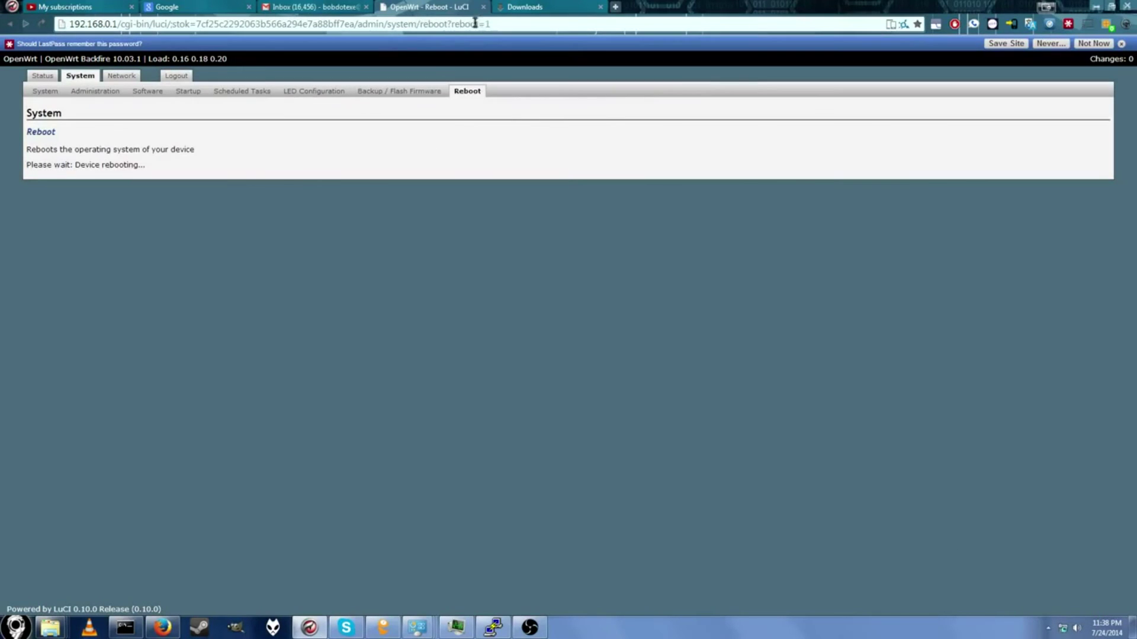
{"action": "left_click", "coordinate": [585, 7]}
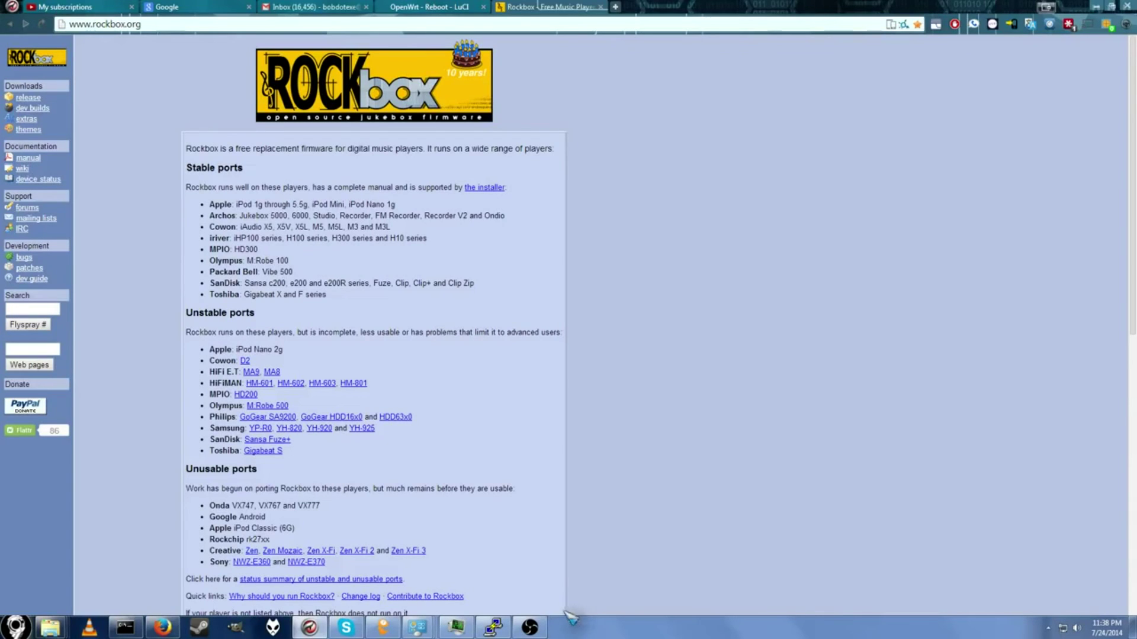
Step: Bring PuTTY forward, dismiss its fatal error, and move OBS to the lower right
{"action": "left_click", "coordinate": [493, 626]}
{"action": "left_click", "coordinate": [644, 352]}
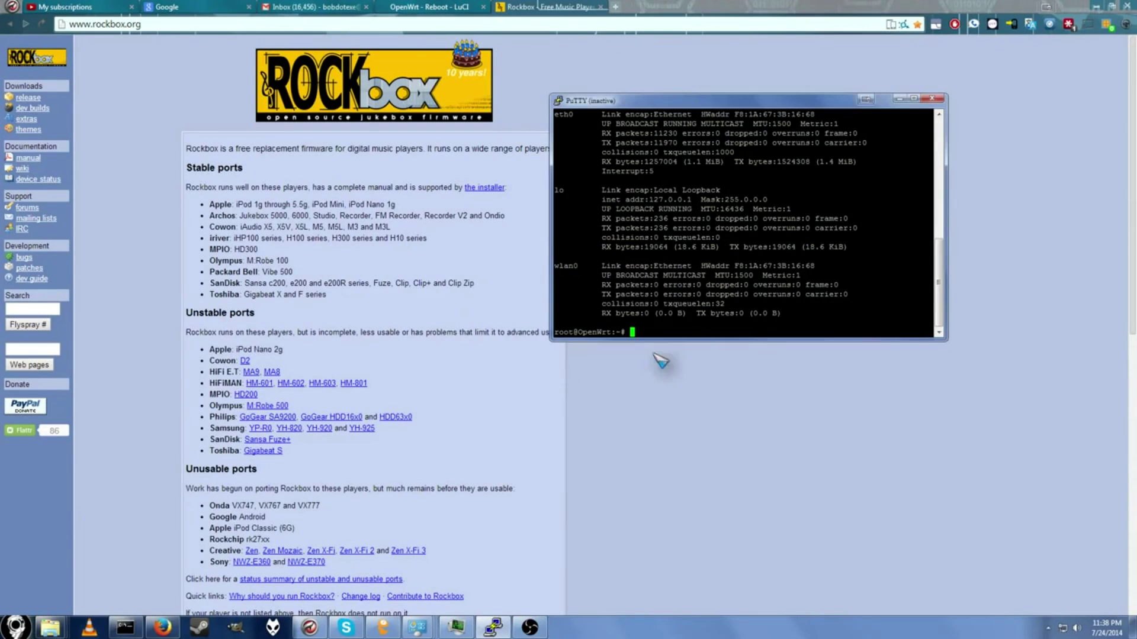
{"action": "left_click", "coordinate": [530, 628]}
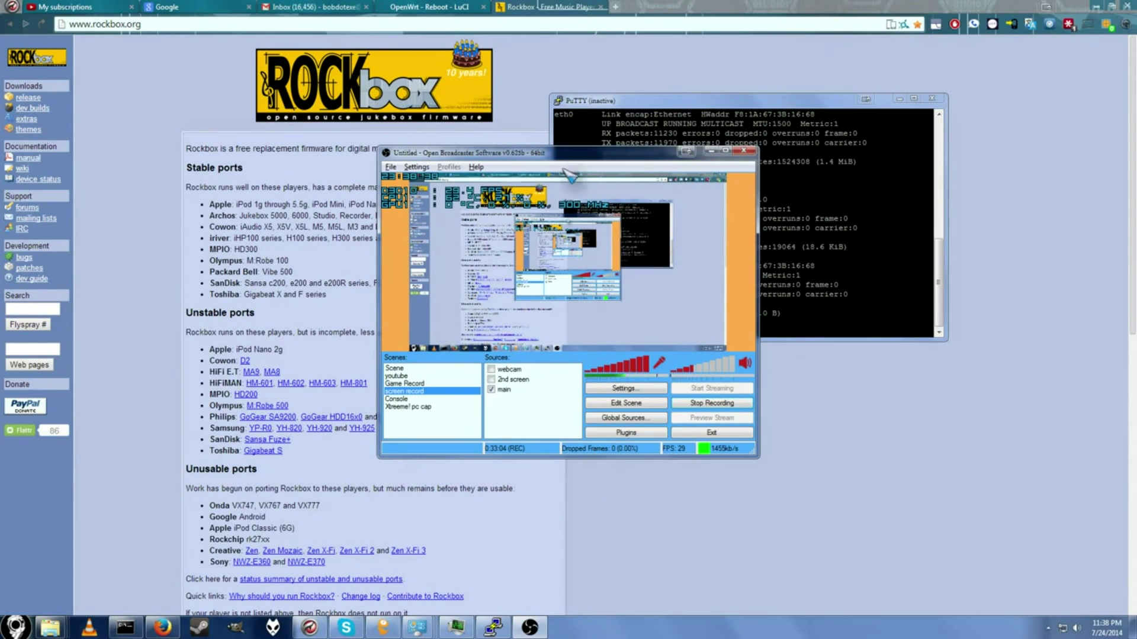
{"action": "left_click_drag", "start_coordinate": [576, 157], "coordinate": [921, 298]}
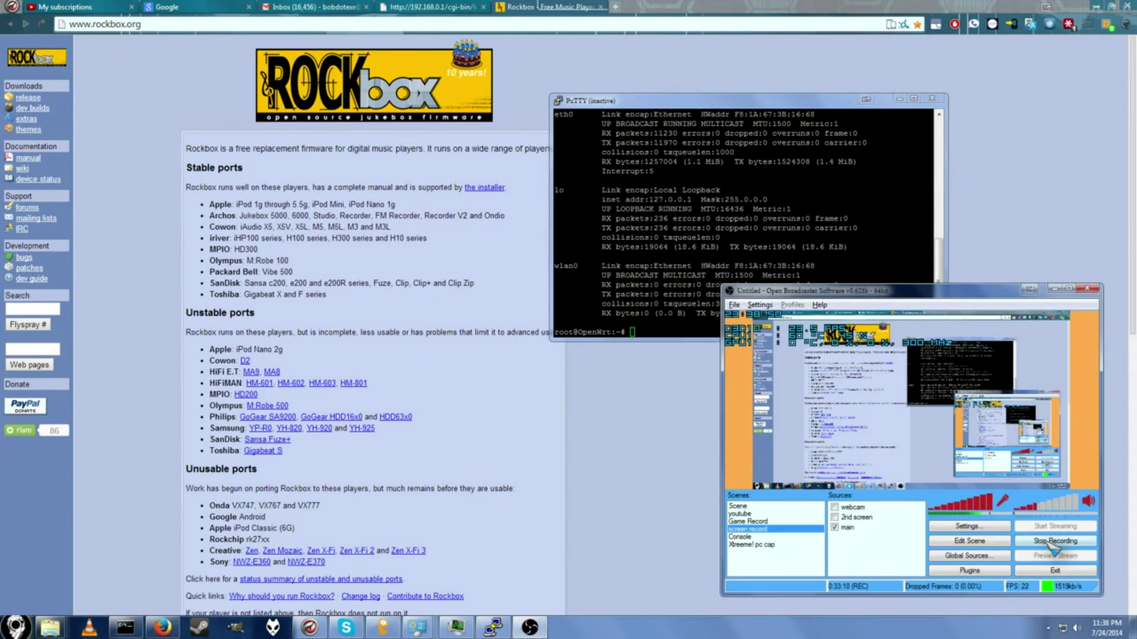